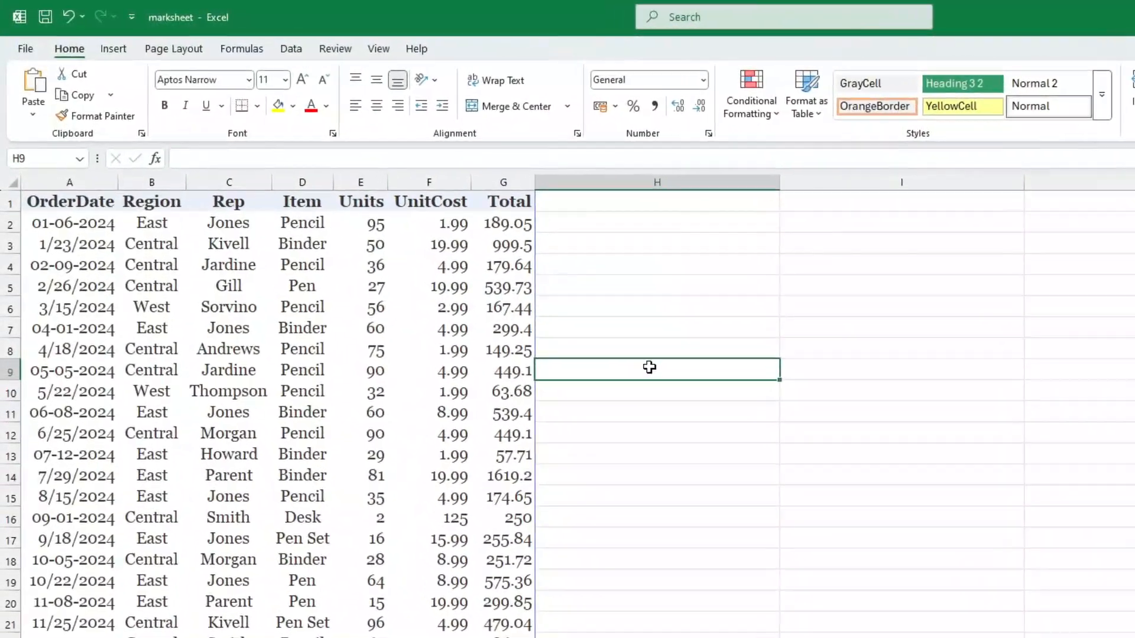
{"action": "left_click", "coordinate": [239, 319]}
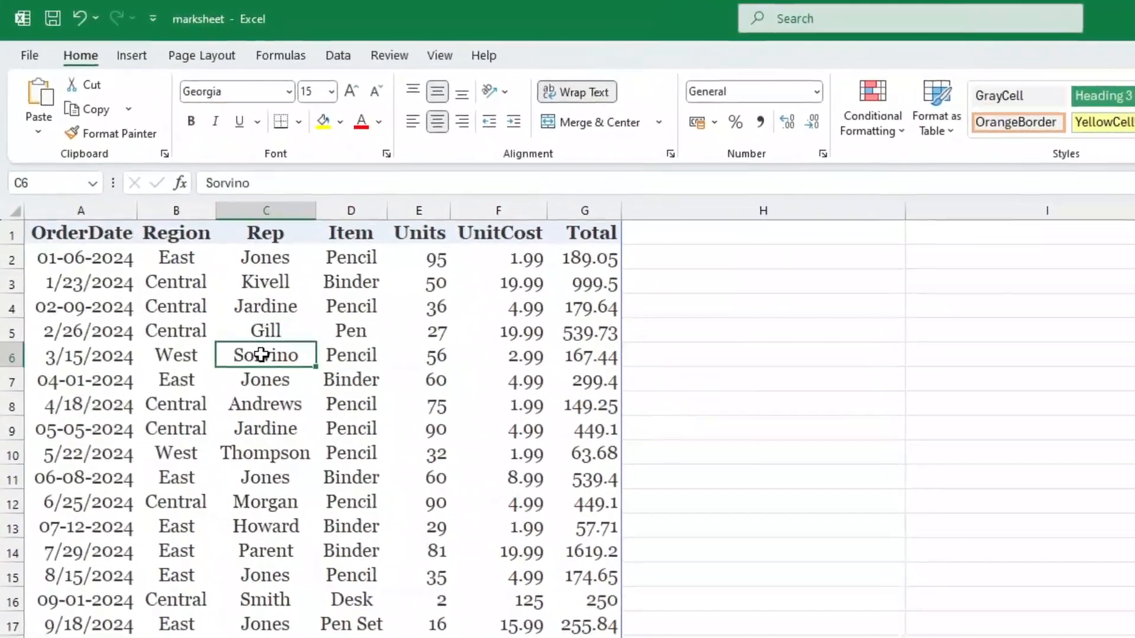
{"action": "left_click", "coordinate": [188, 417]}
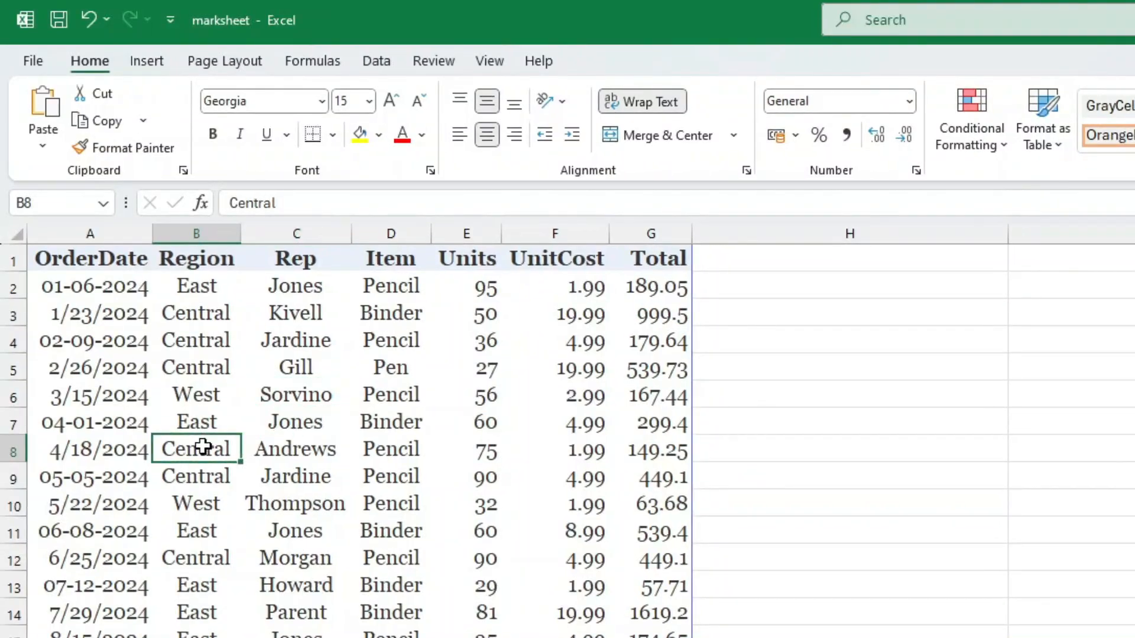
{"action": "left_click", "coordinate": [420, 501]}
Turn on filtering for the entire order data table
{"action": "left_click", "coordinate": [197, 499]}
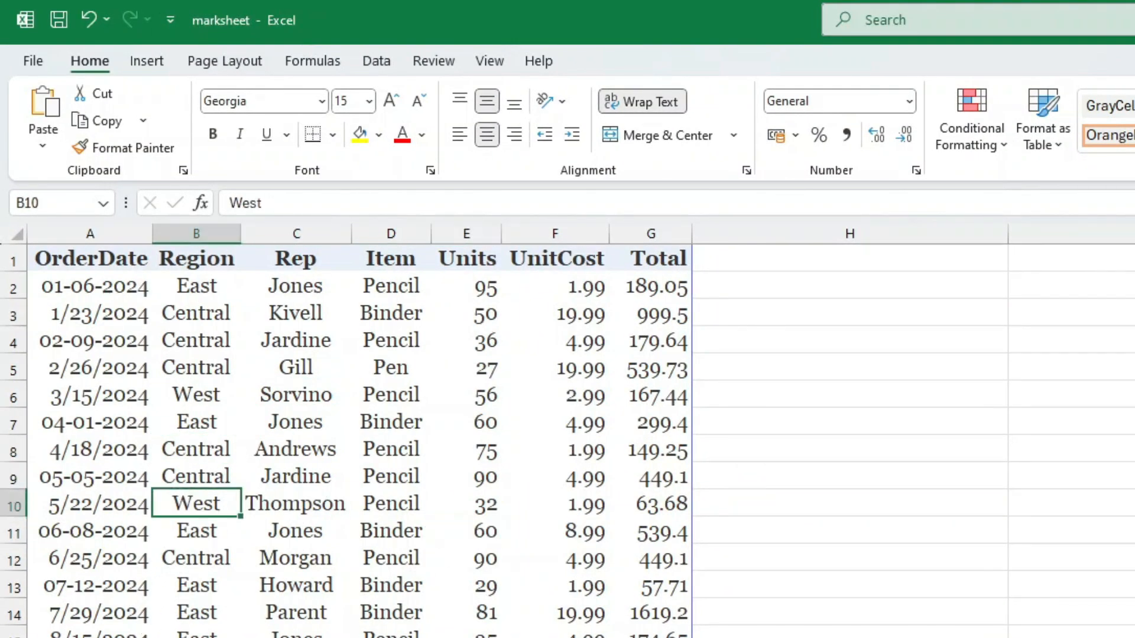
{"action": "key", "text": "ctrl+a"}
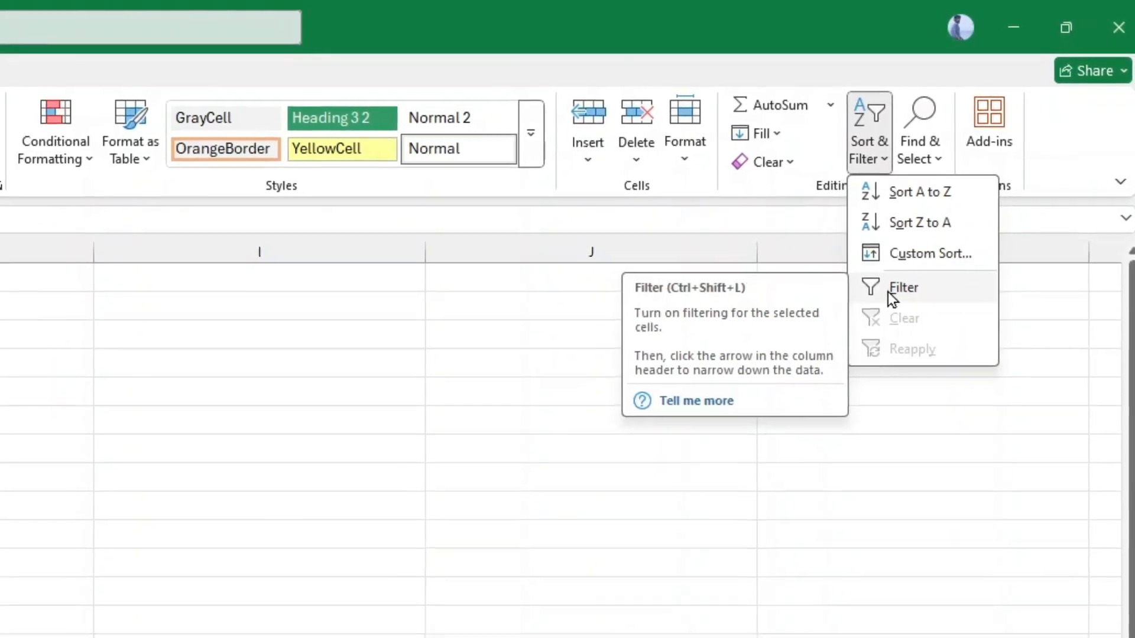
{"action": "left_click", "coordinate": [880, 303]}
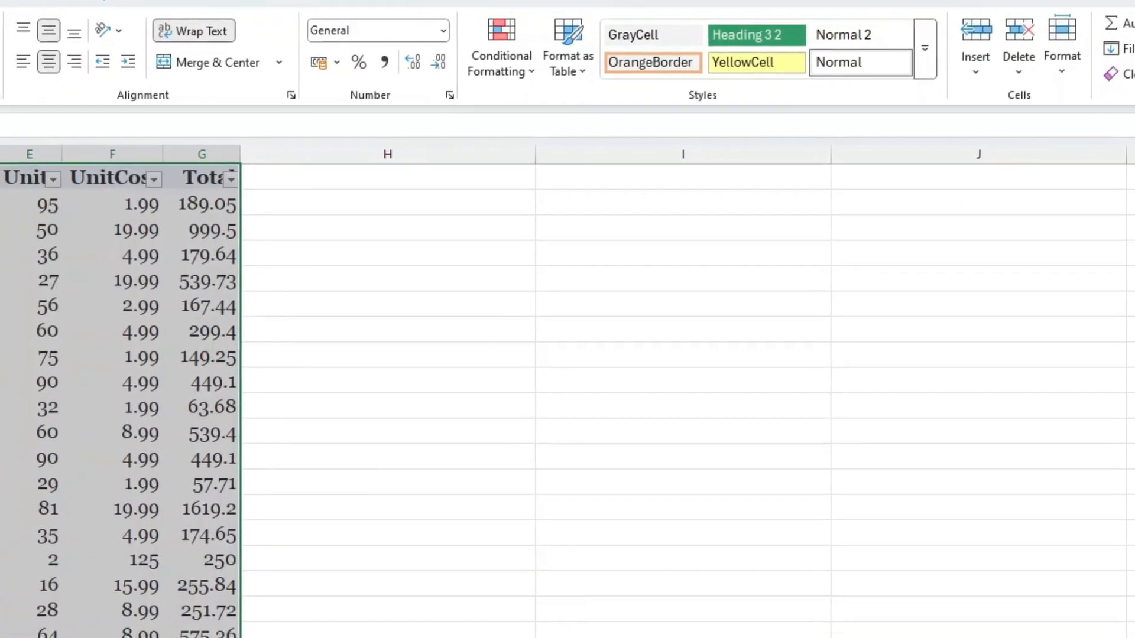
{"action": "left_click", "coordinate": [443, 494]}
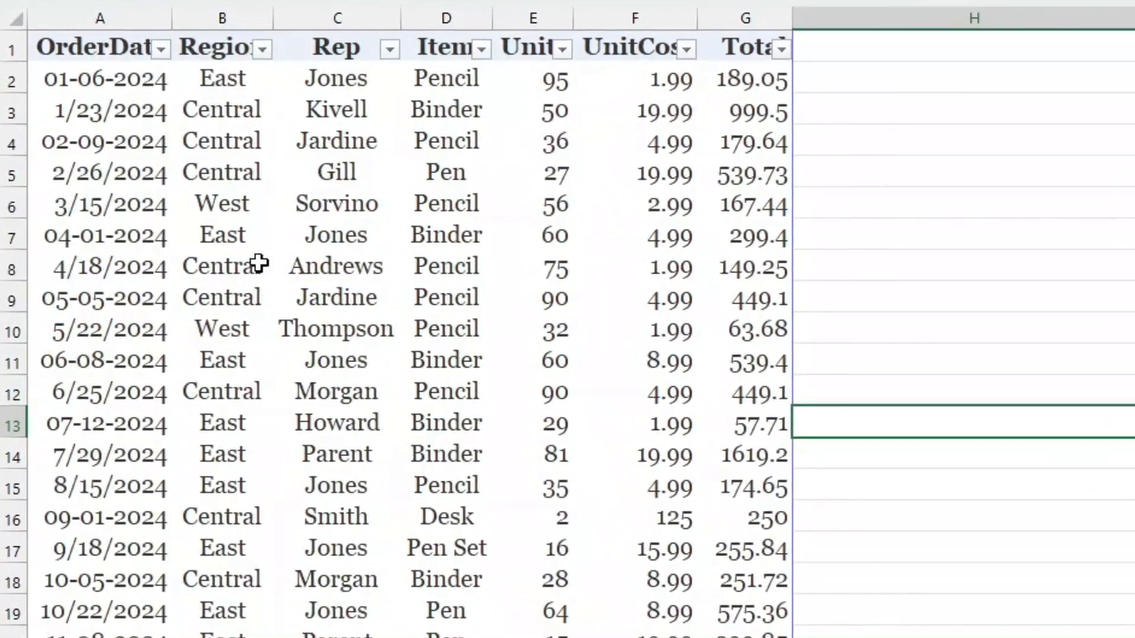
Filter the Region column to show only the West rows
{"action": "left_click", "coordinate": [272, 39]}
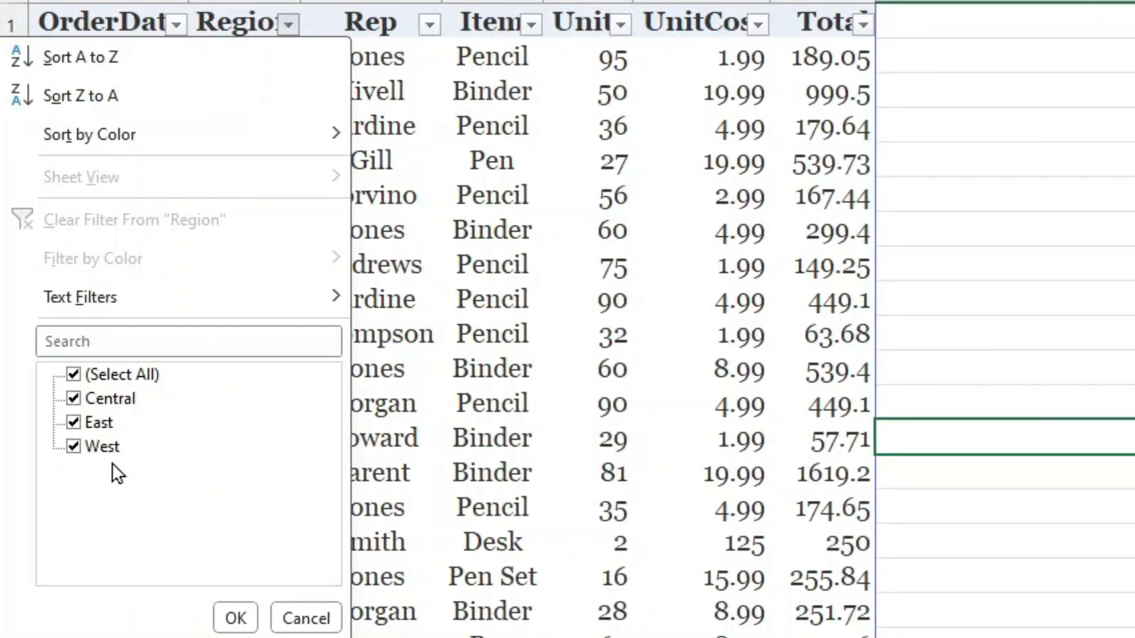
{"action": "left_click", "coordinate": [73, 397]}
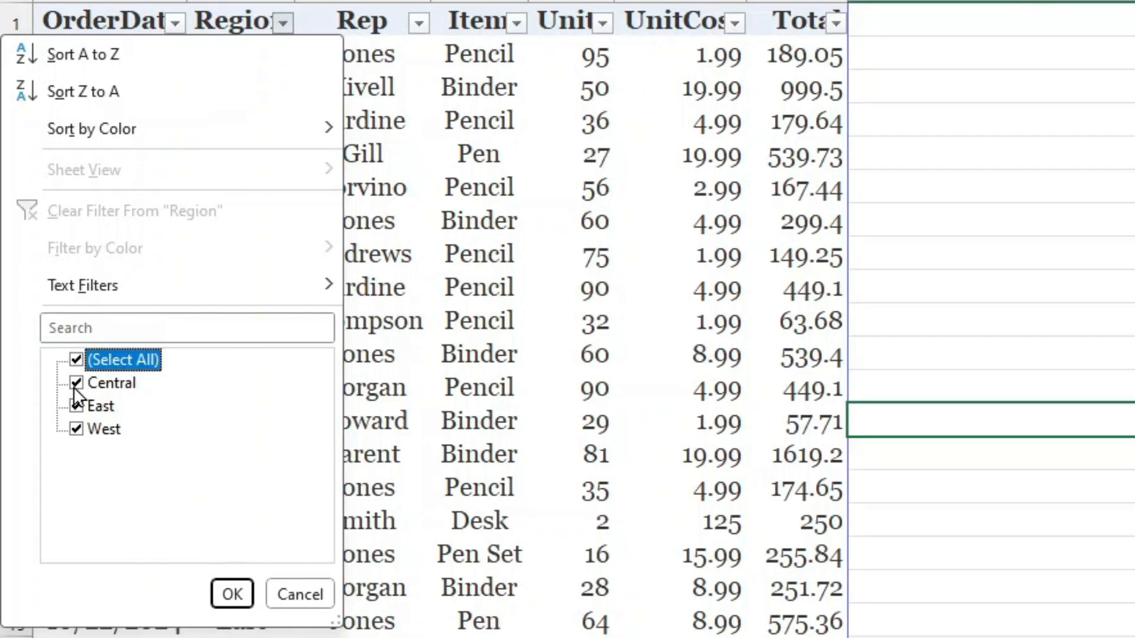
{"action": "left_click", "coordinate": [73, 404]}
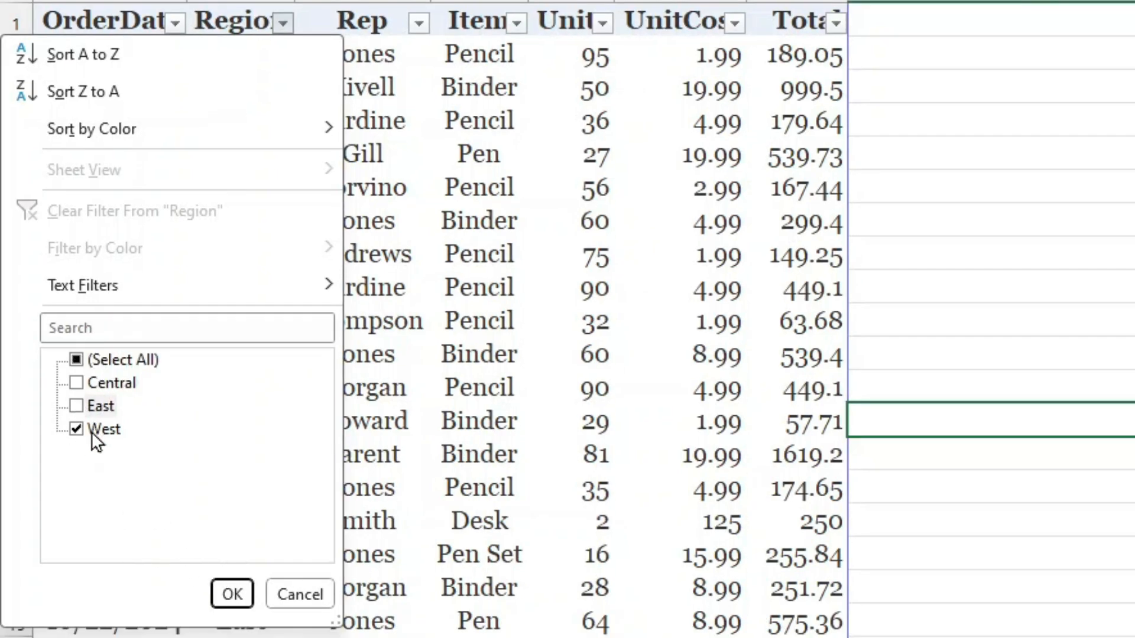
{"action": "left_click", "coordinate": [231, 594]}
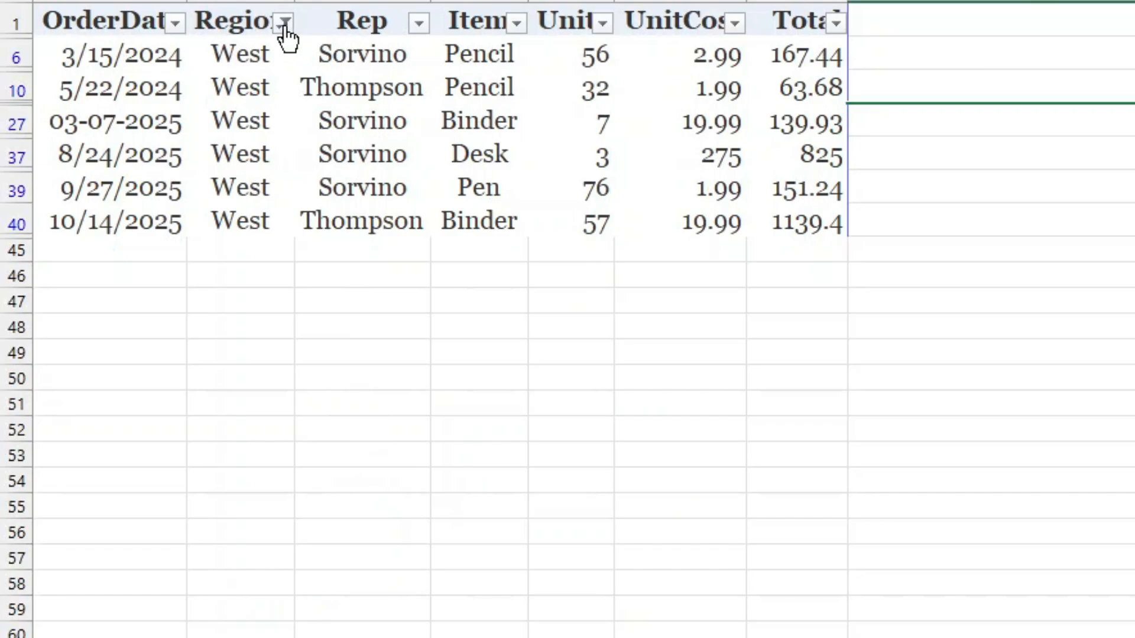
Change the Region filter to show only the Central rows
{"action": "left_click", "coordinate": [284, 24]}
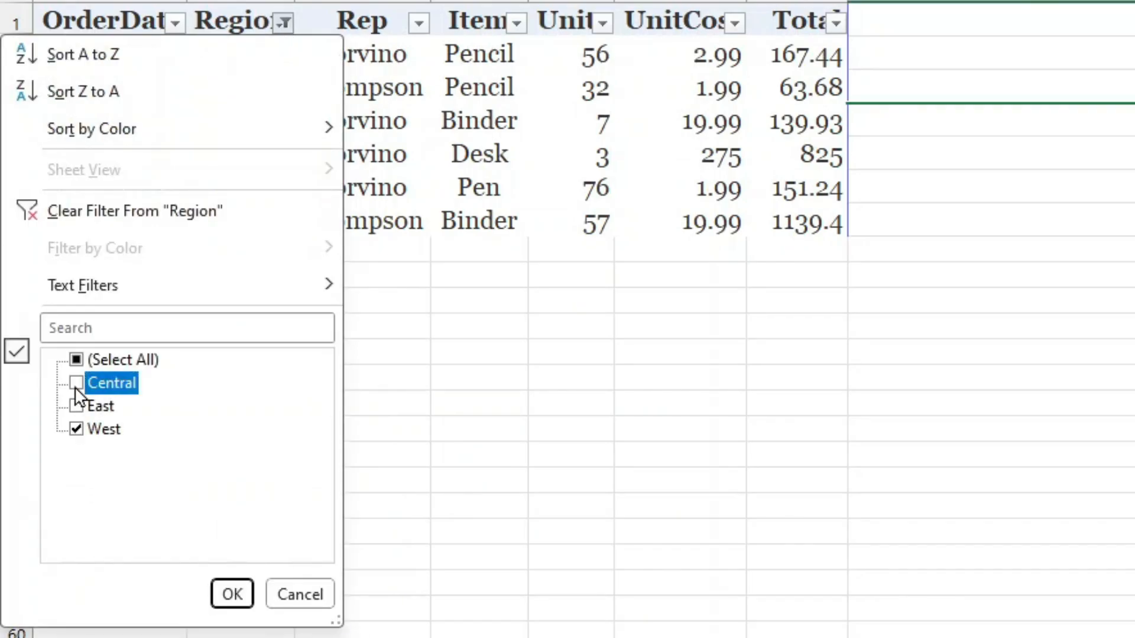
{"action": "left_click", "coordinate": [73, 430]}
{"action": "left_click", "coordinate": [232, 593]}
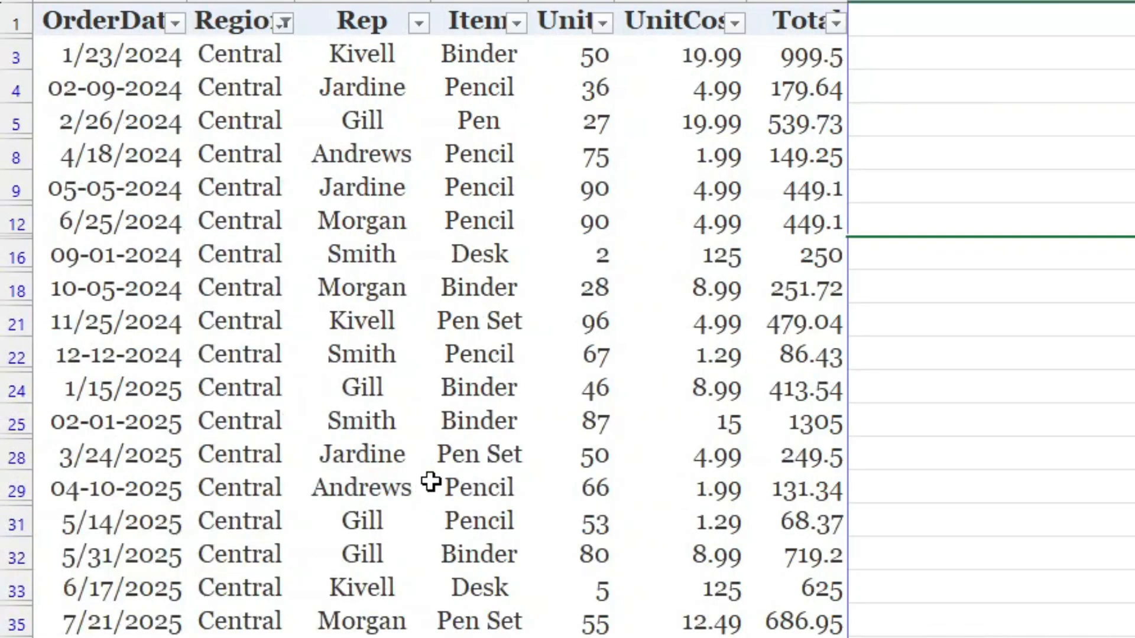
Switch the Region filter to show only the East rows
{"action": "left_click", "coordinate": [285, 24]}
{"action": "left_click", "coordinate": [76, 406]}
{"action": "left_click", "coordinate": [76, 383]}
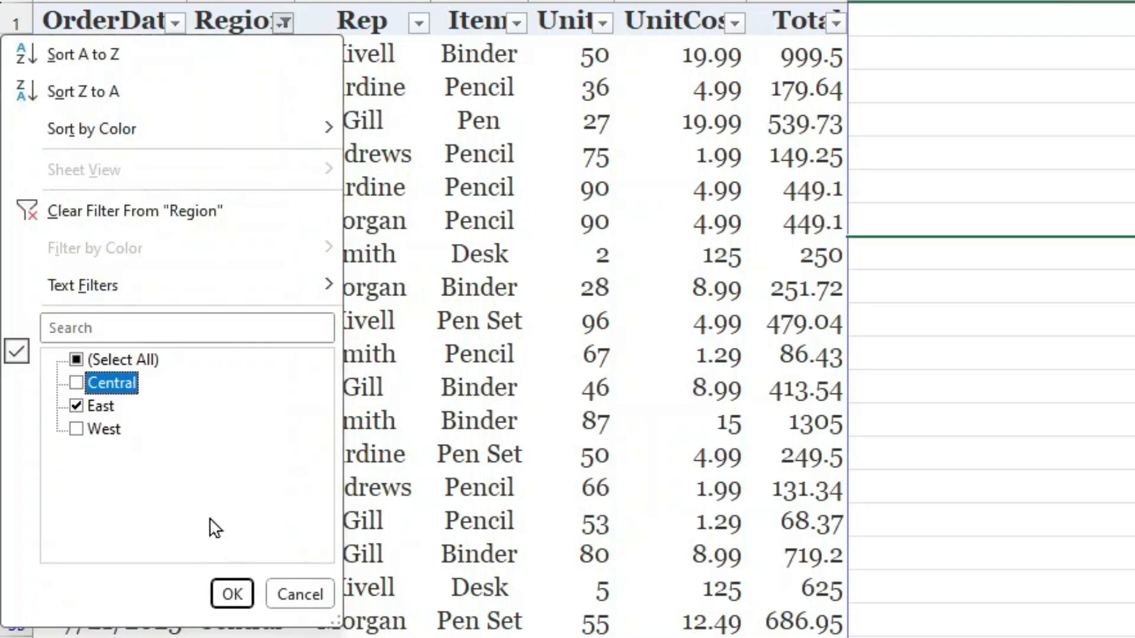
{"action": "left_click", "coordinate": [230, 594]}
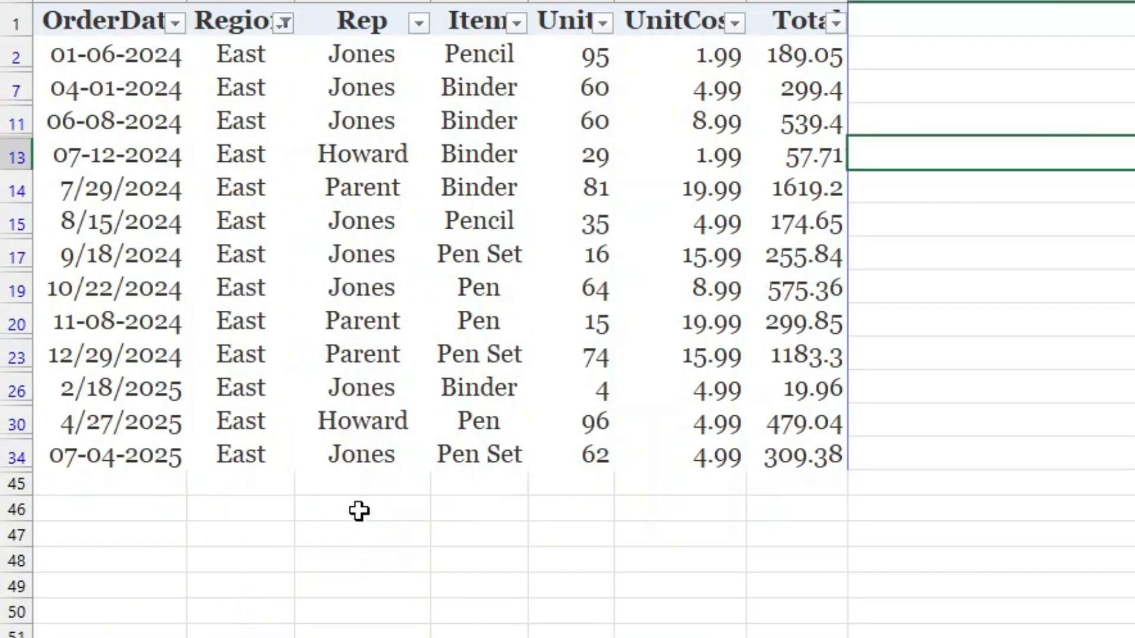
Add West to the Region filter so that both East and West rows are shown
{"action": "left_click", "coordinate": [284, 27]}
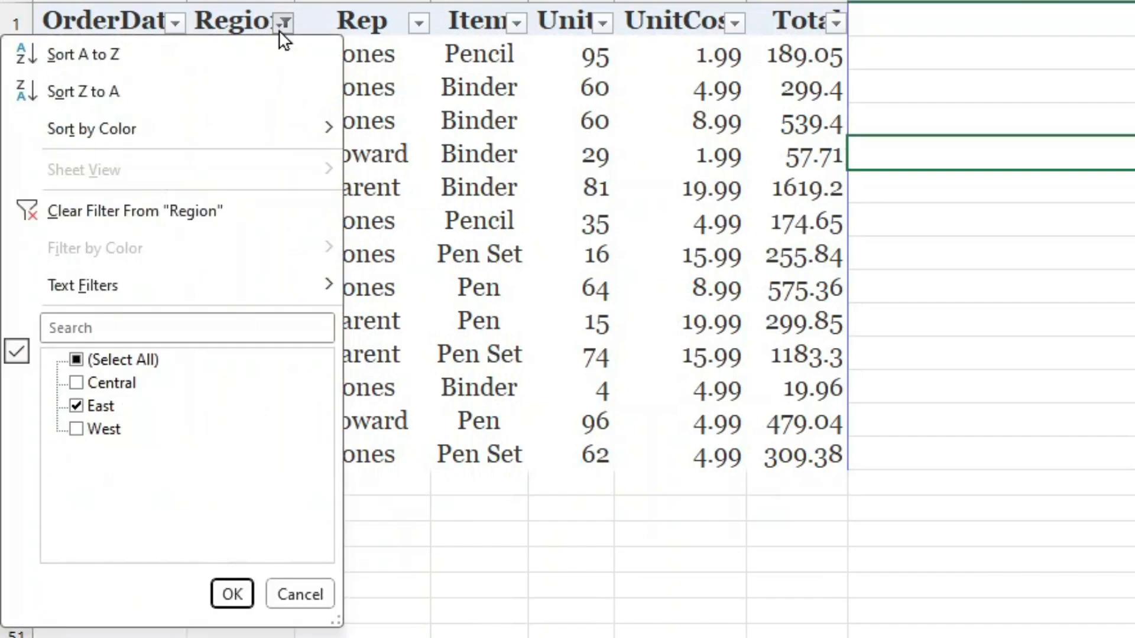
{"action": "left_click", "coordinate": [76, 429]}
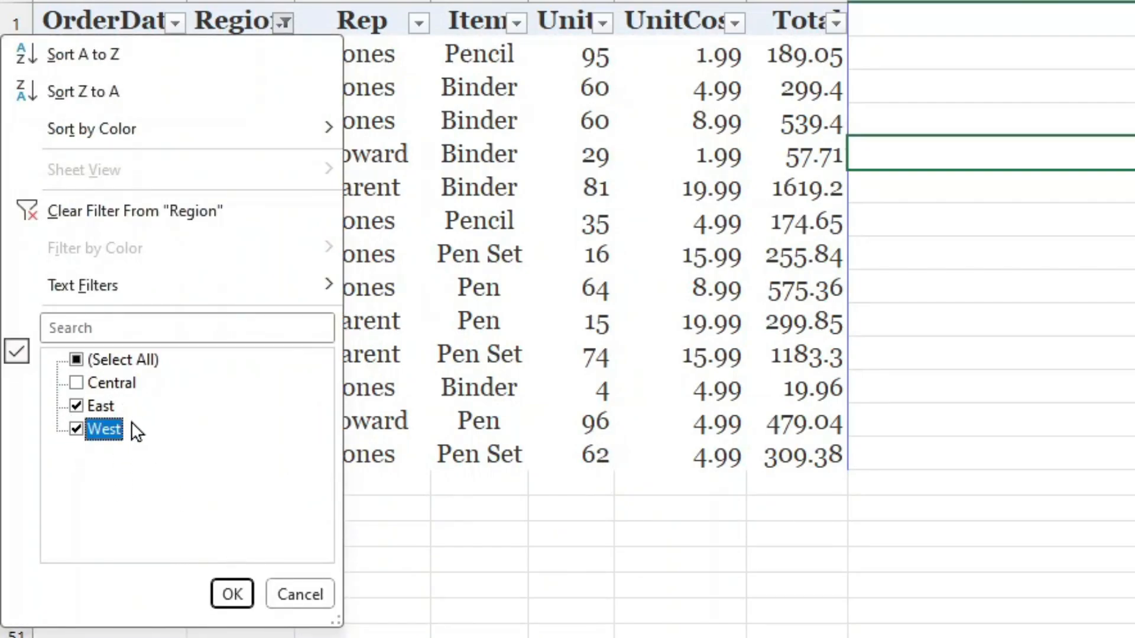
{"action": "left_click", "coordinate": [232, 595]}
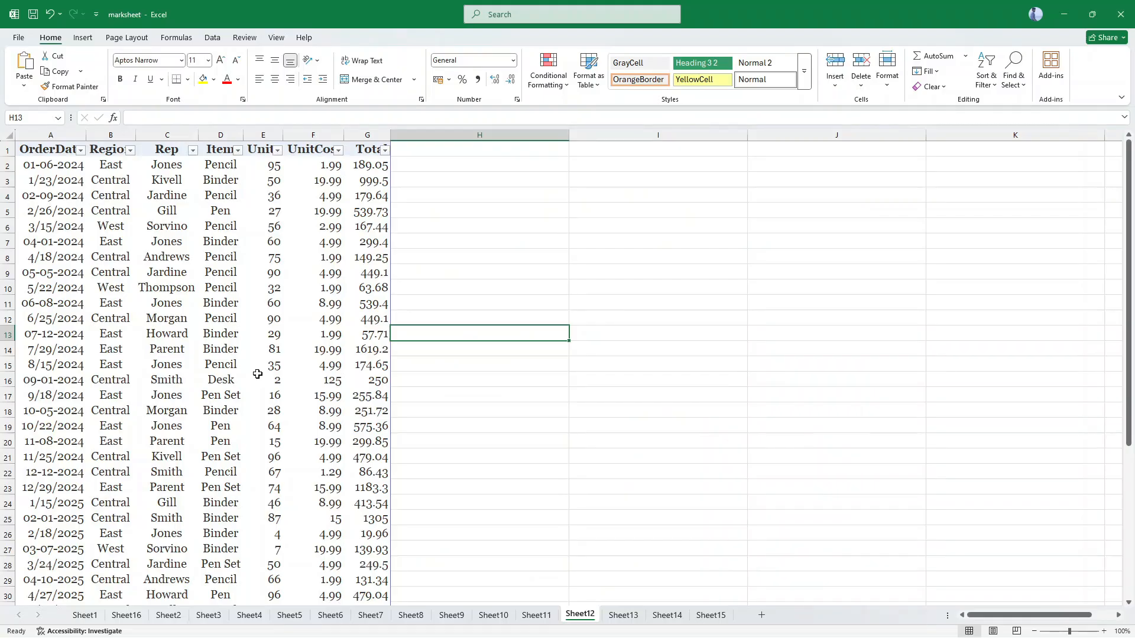
Turn off filtering for the order data table
{"action": "left_click", "coordinate": [183, 320]}
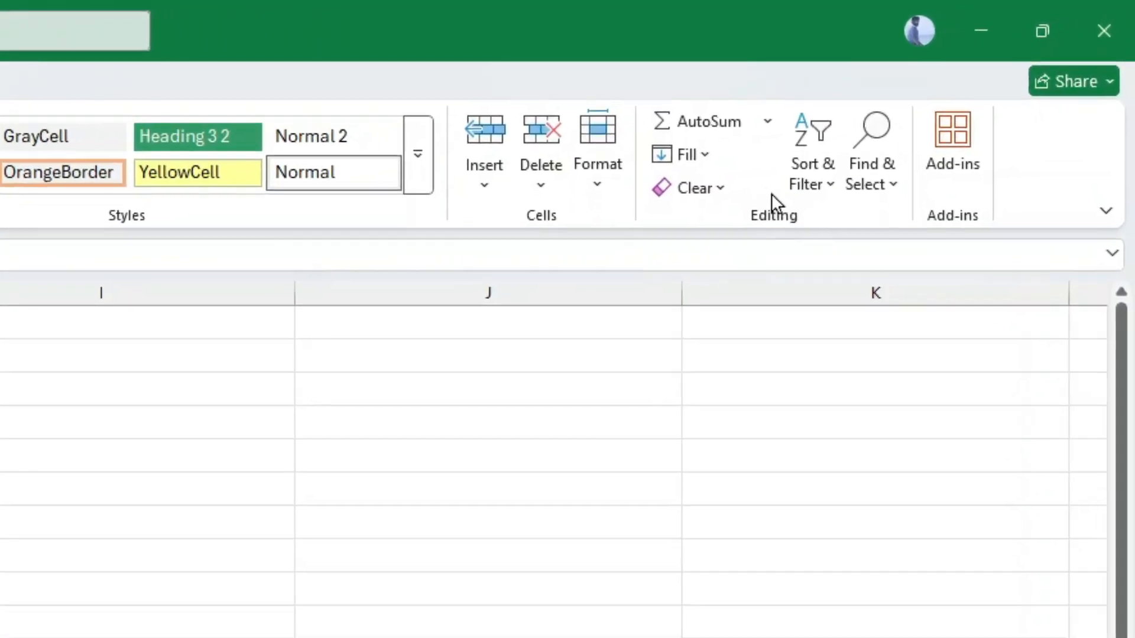
{"action": "left_click", "coordinate": [812, 171]}
{"action": "left_click", "coordinate": [858, 325]}
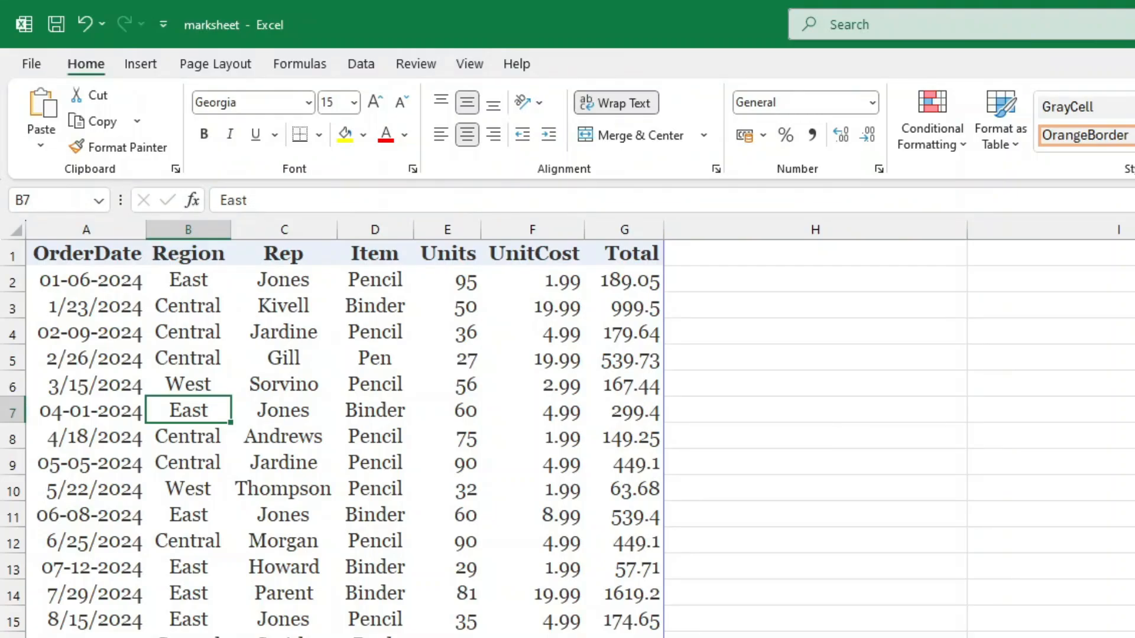
{"action": "left_click", "coordinate": [104, 281]}
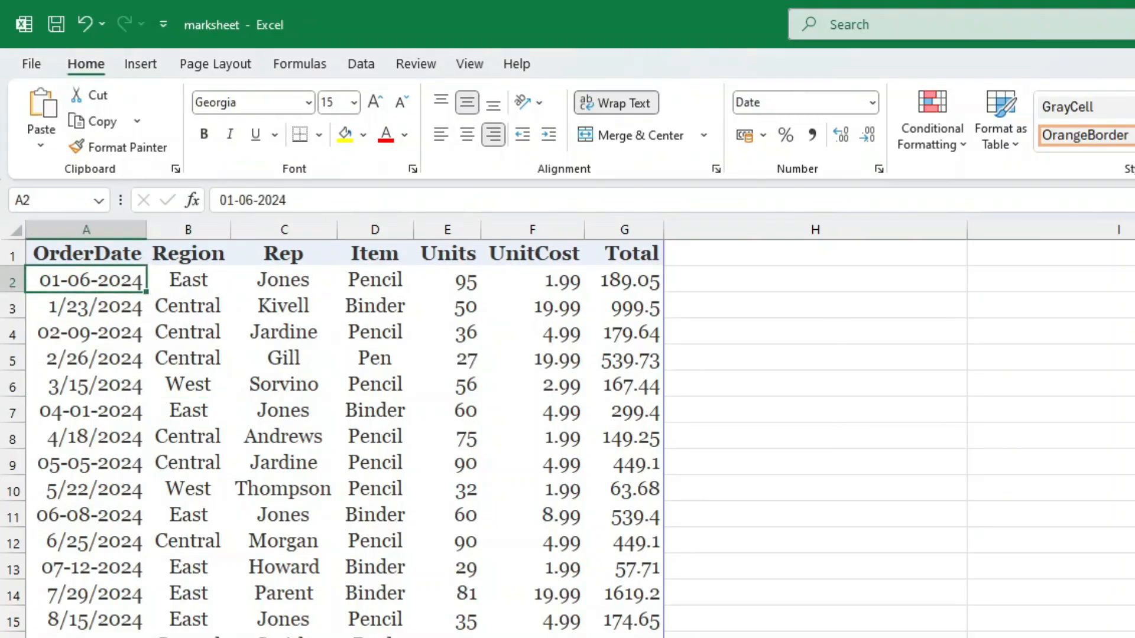
{"action": "key", "text": "ctrl+a"}
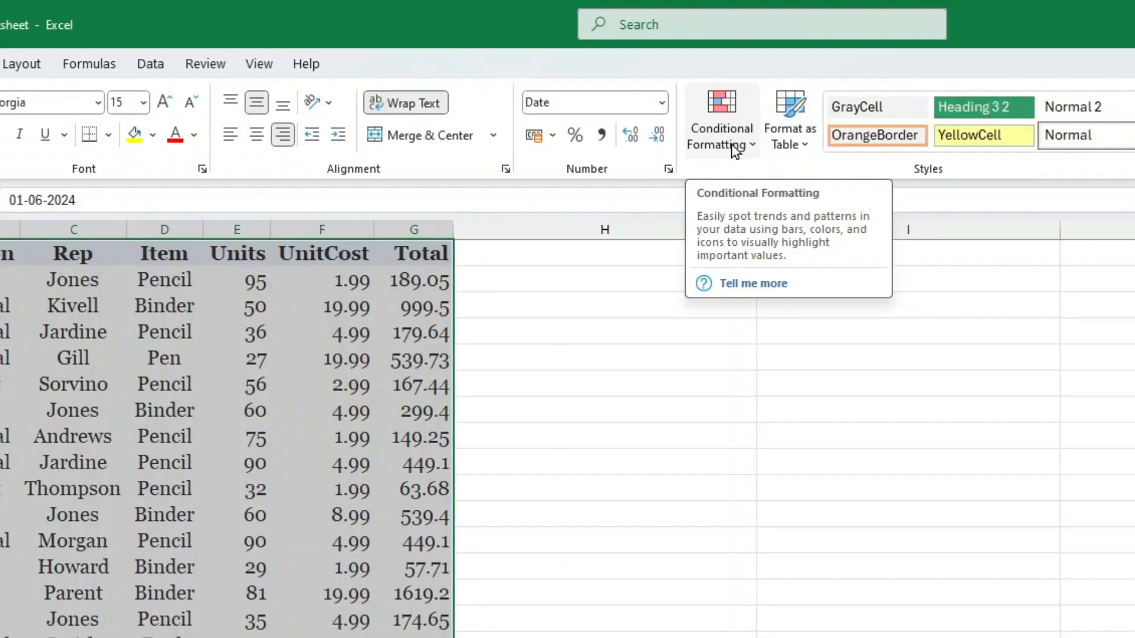
{"action": "left_click", "coordinate": [691, 146]}
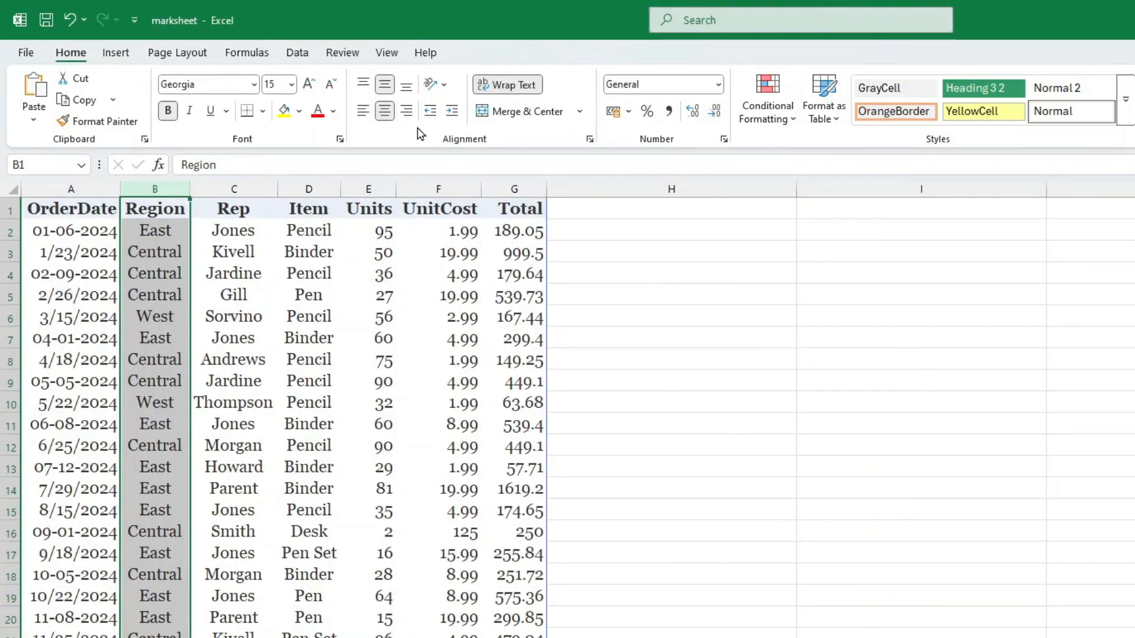
{"action": "left_click", "coordinate": [778, 114]}
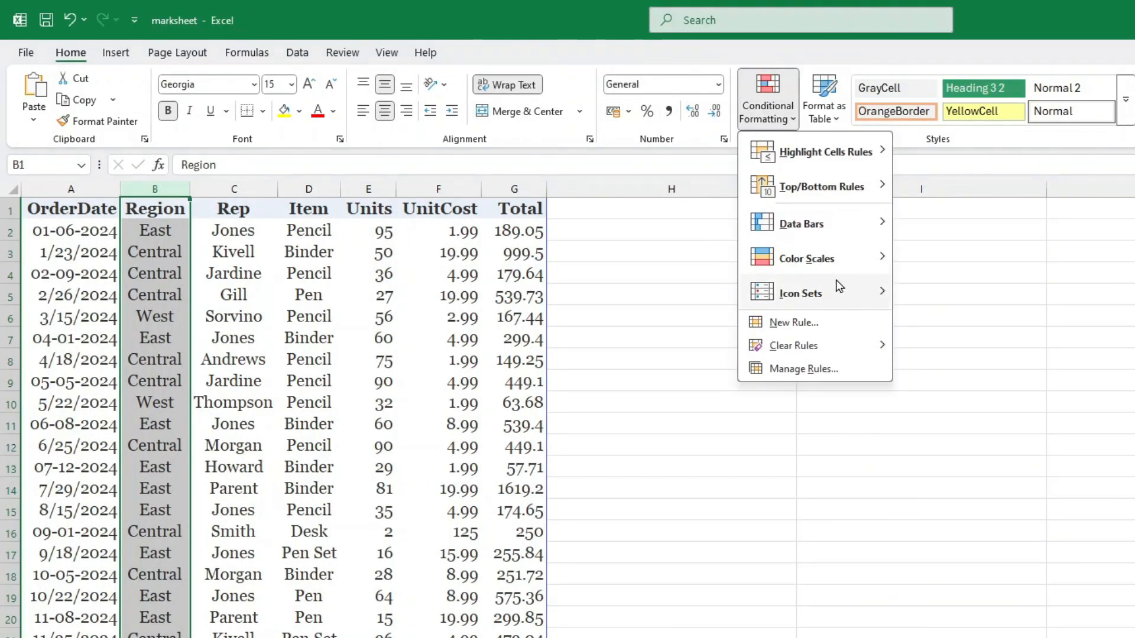
{"action": "mouse_move", "coordinate": [838, 162]}
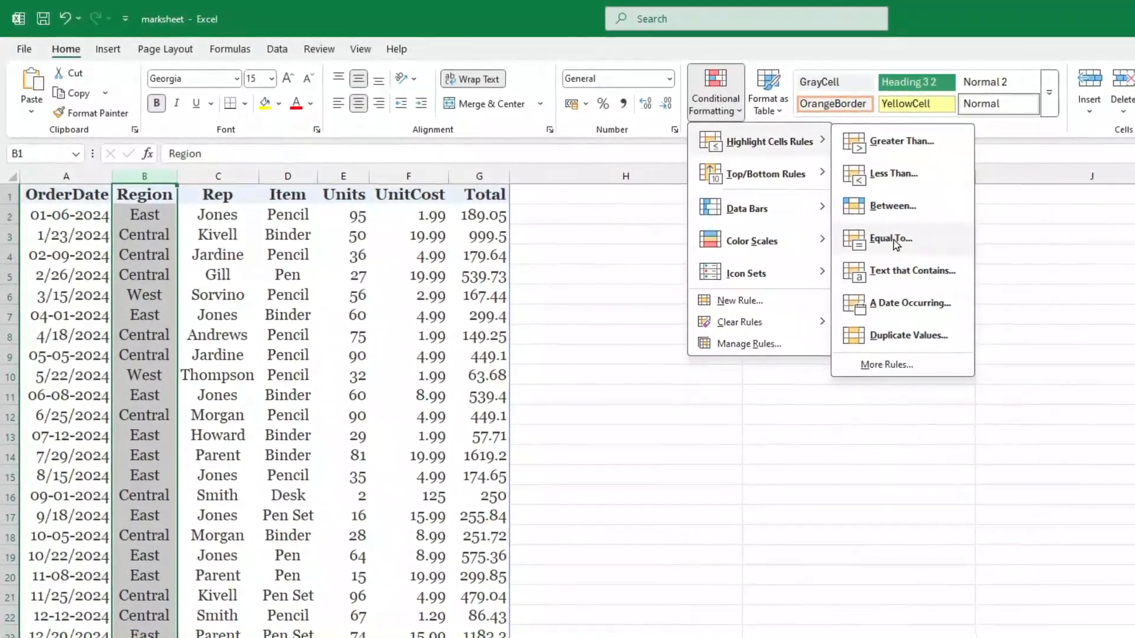
{"action": "left_click", "coordinate": [909, 245]}
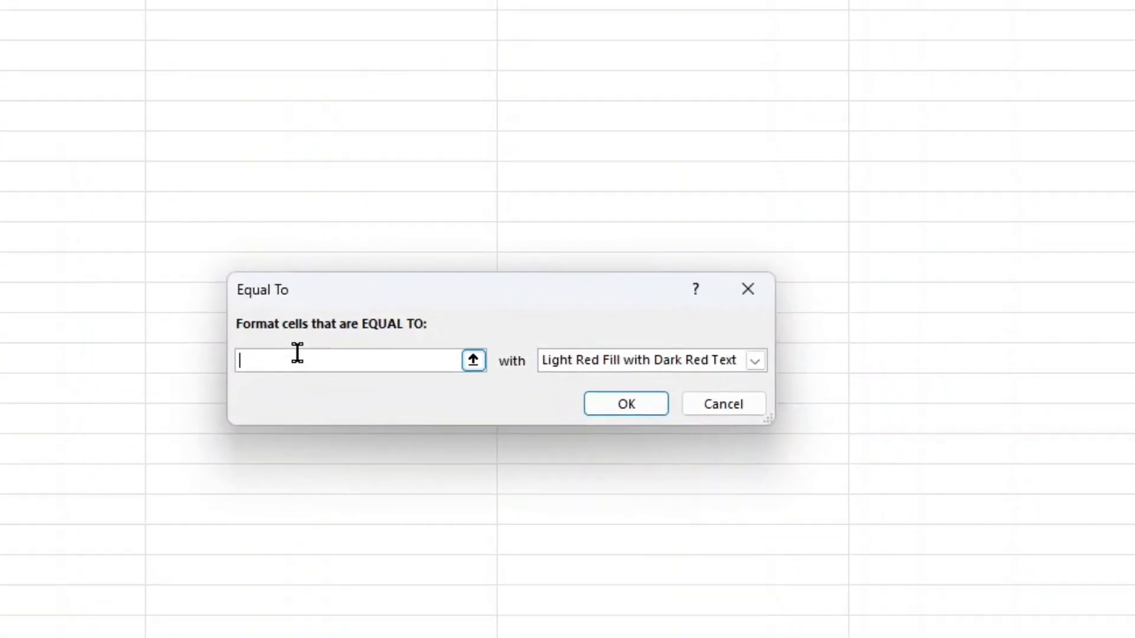
{"action": "type", "text": "C"}
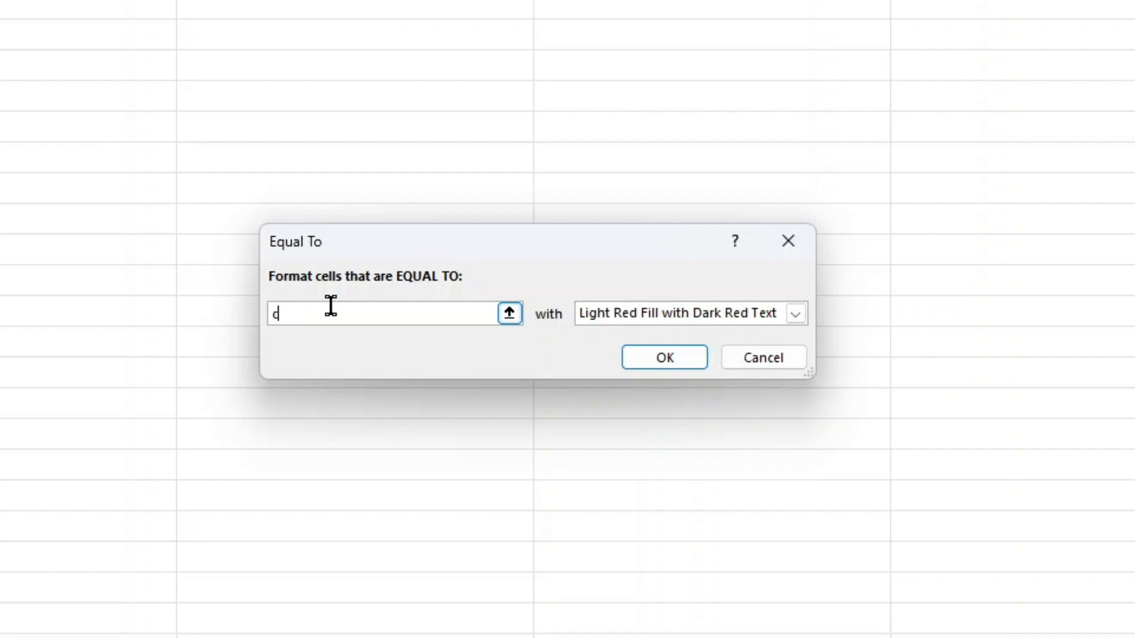
{"action": "type", "text": "e"}
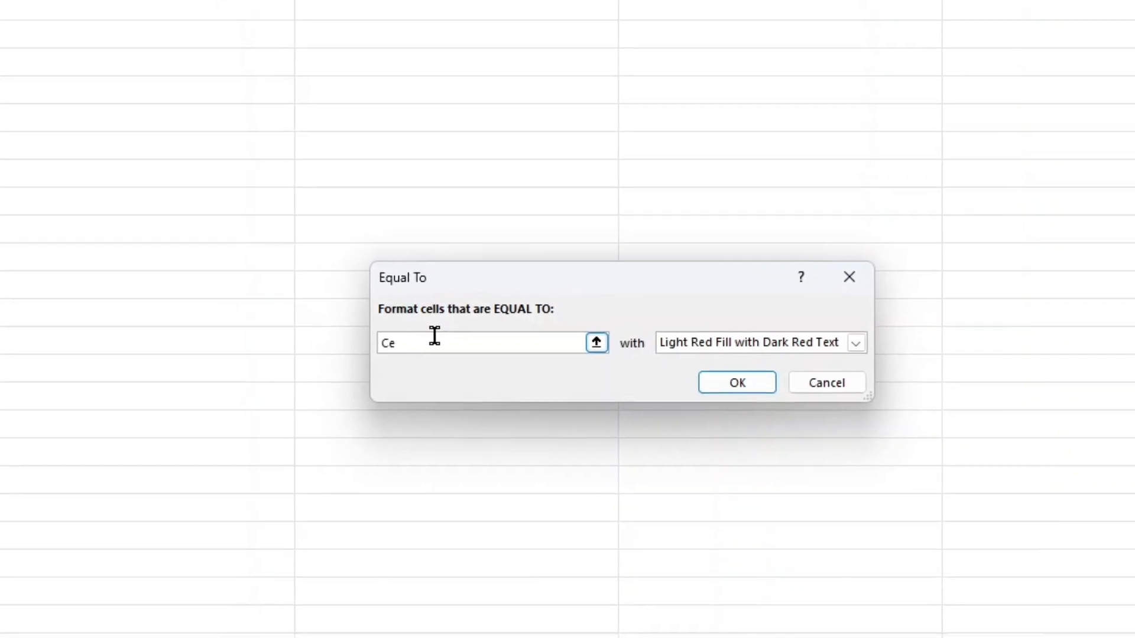
{"action": "type", "text": "ntral"}
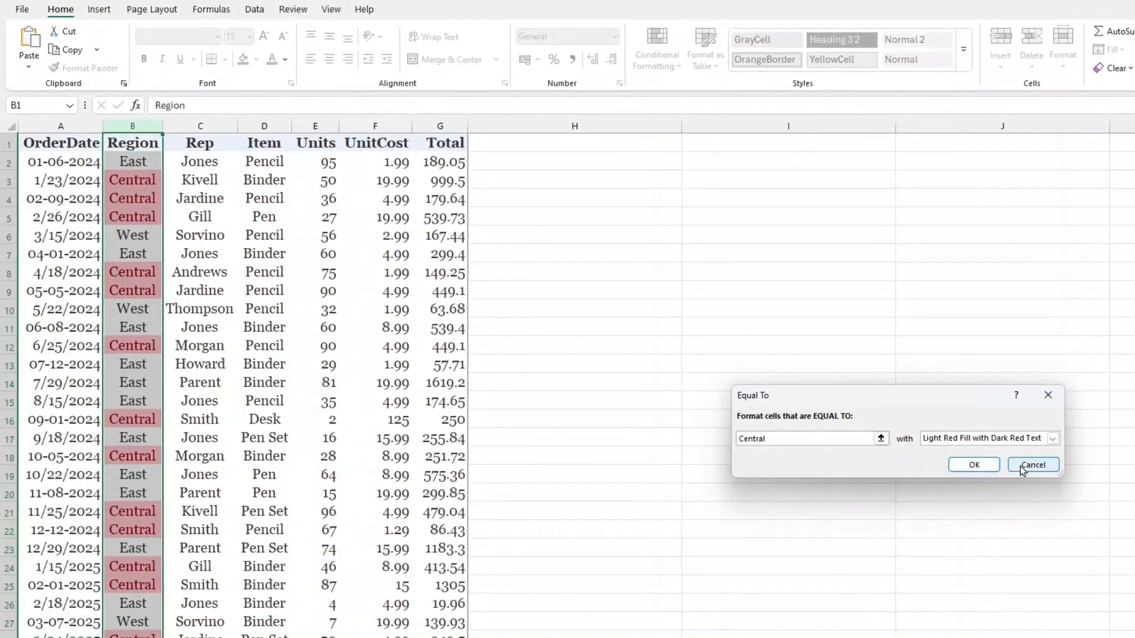
{"action": "left_click", "coordinate": [1032, 465]}
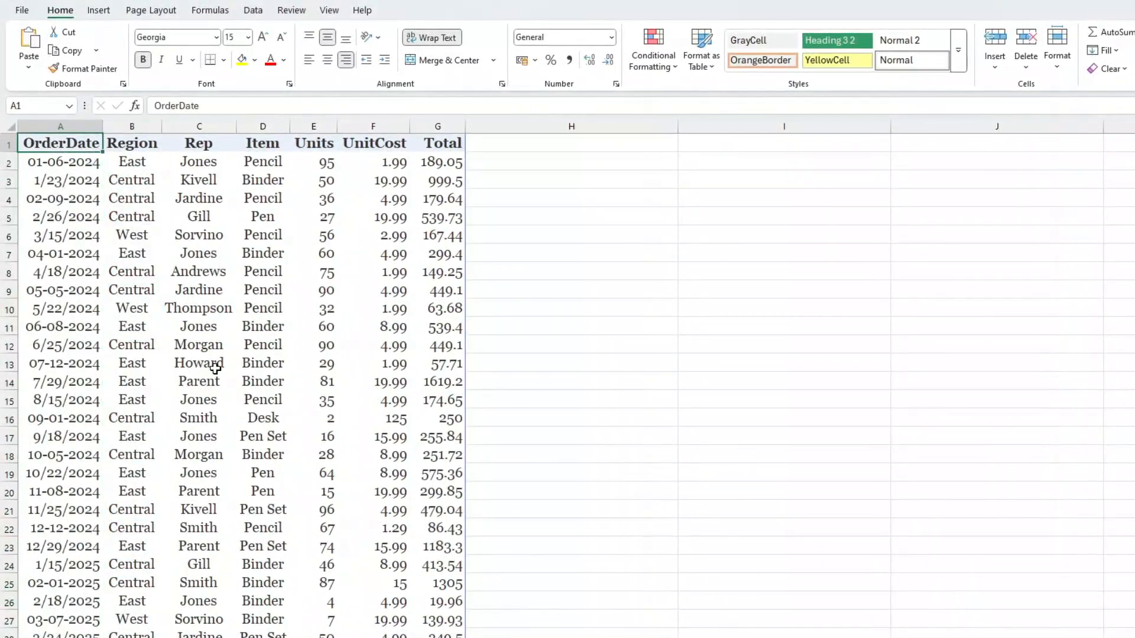
Add an Equal To highlight rule for "central" across the entire order table, using Light Red Fill with Dark Red Text
{"action": "scroll", "coordinate": [276, 369], "scroll_direction": "up", "scroll_amount": 5}
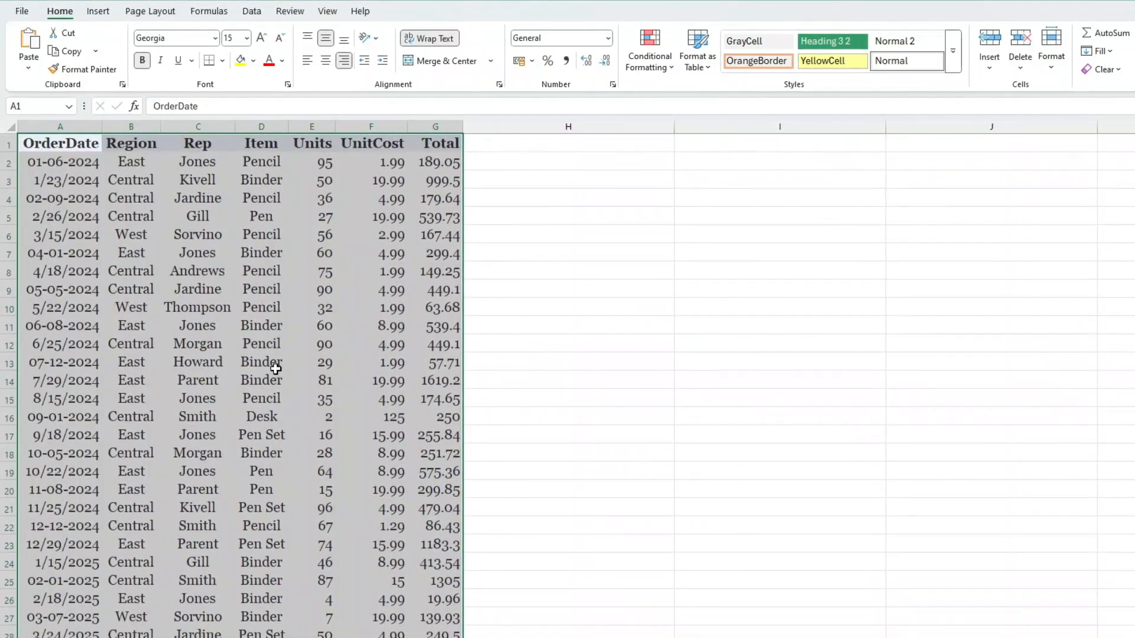
{"action": "left_click", "coordinate": [648, 60]}
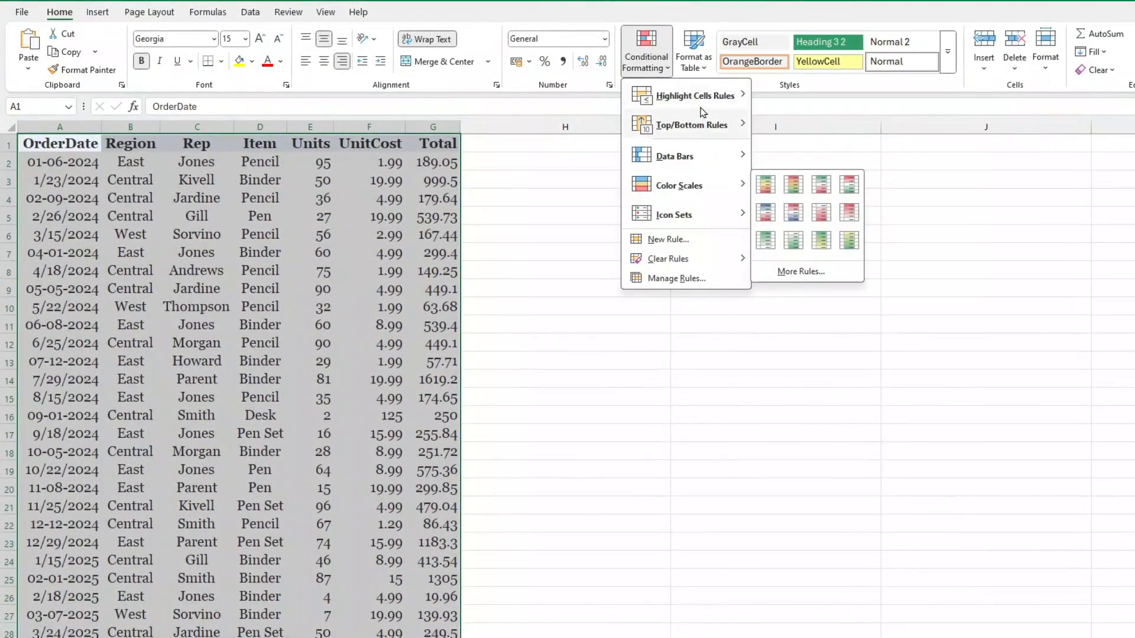
{"action": "mouse_move", "coordinate": [705, 98]}
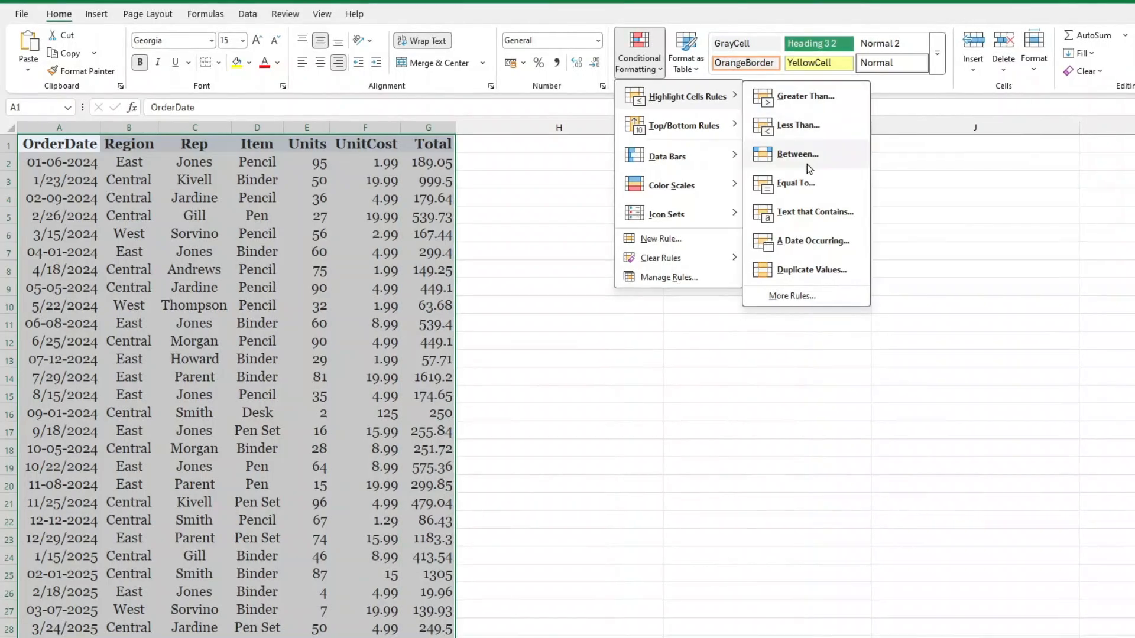
{"action": "left_click", "coordinate": [794, 184]}
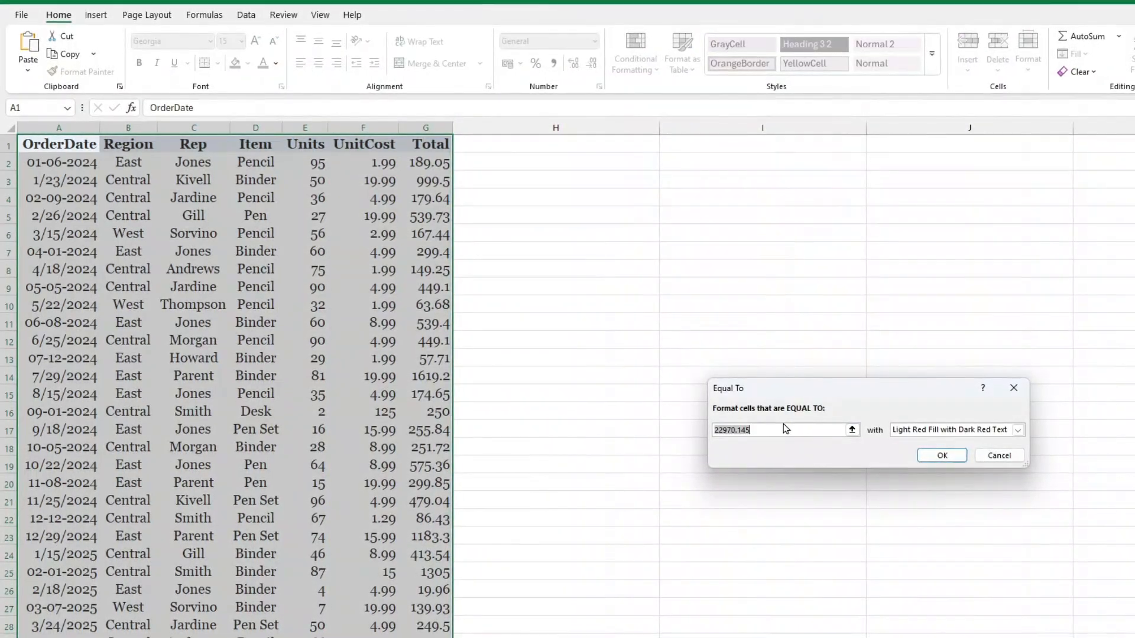
{"action": "type", "text": "central"}
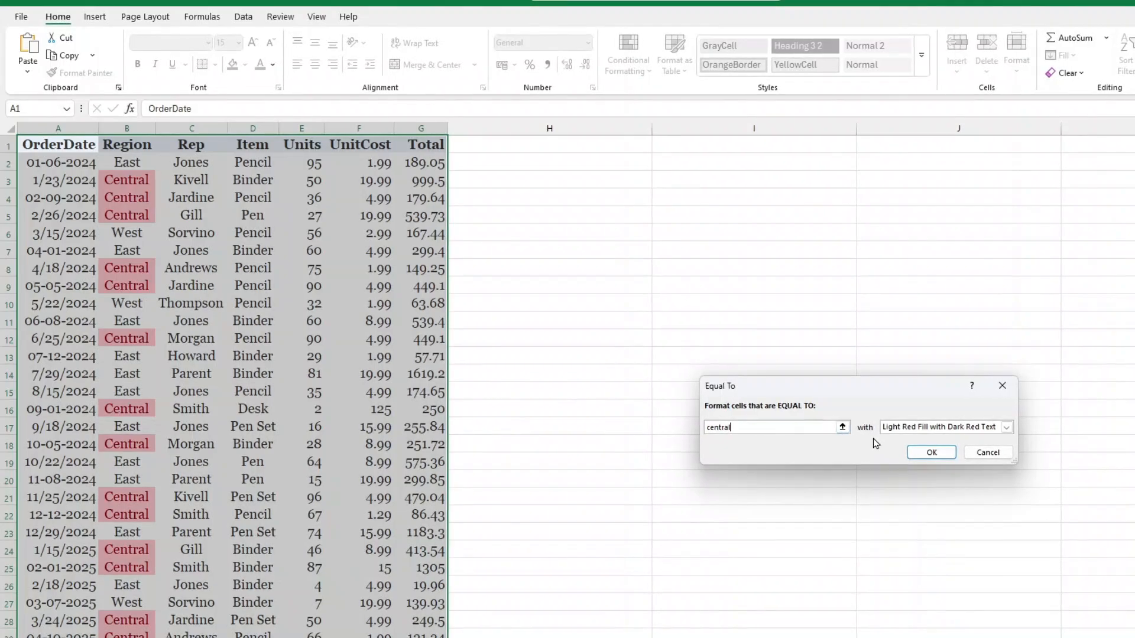
{"action": "left_click", "coordinate": [930, 453]}
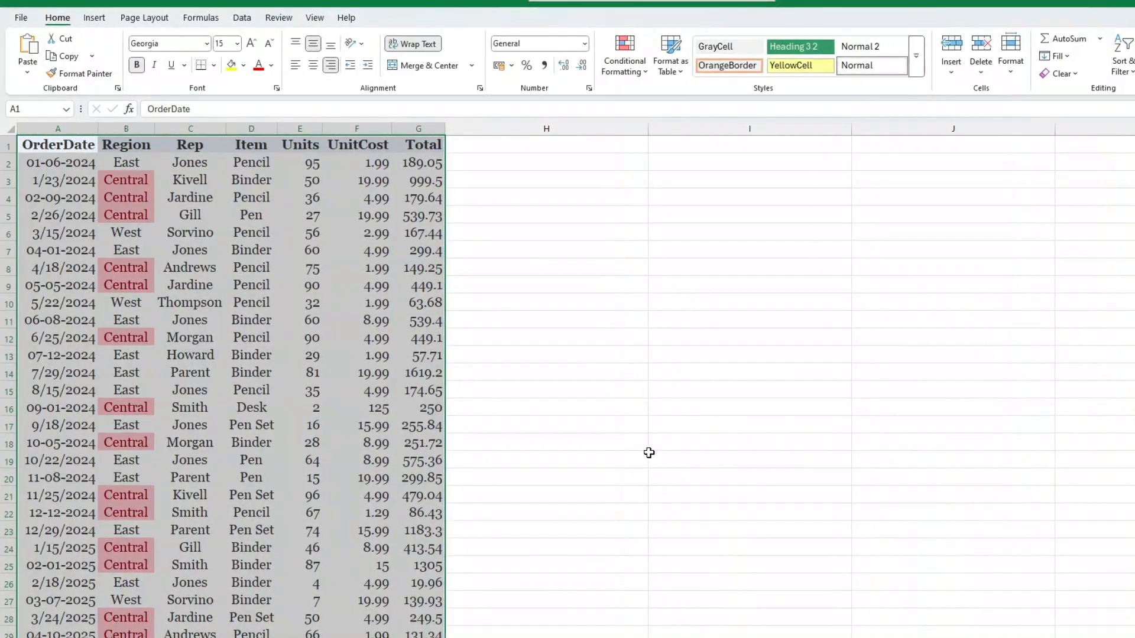
Add an Equal To highlight rule for "east" across the entire order table, using Yellow Fill with Dark Yellow Text
{"action": "left_click", "coordinate": [633, 453]}
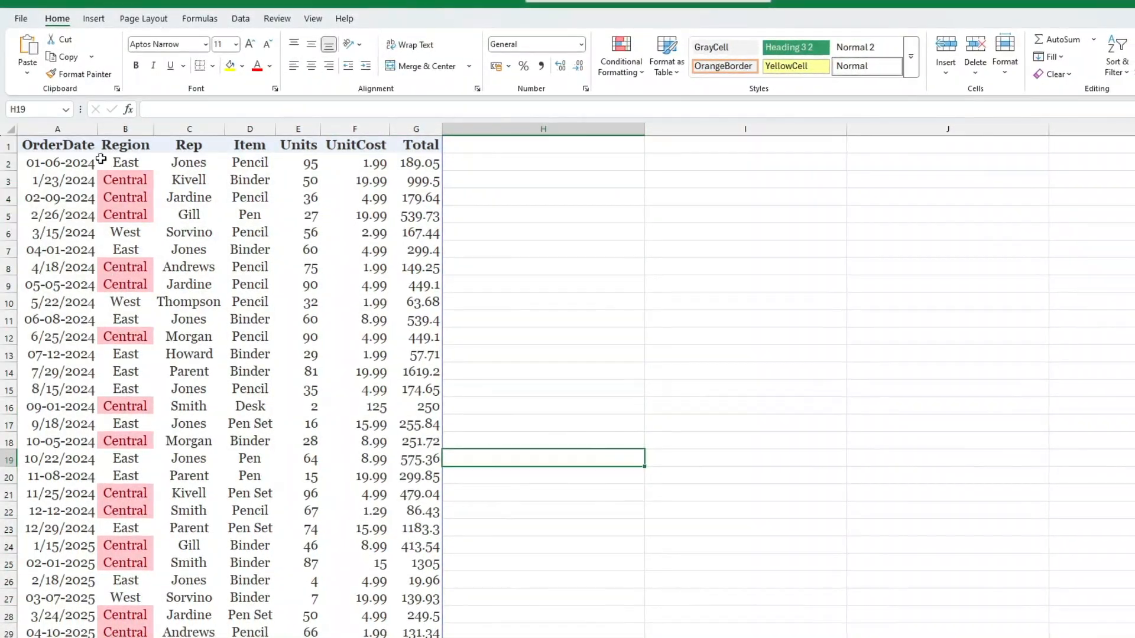
{"action": "key", "text": "ctrl+Home"}
{"action": "key", "text": "ctrl+shift+End"}
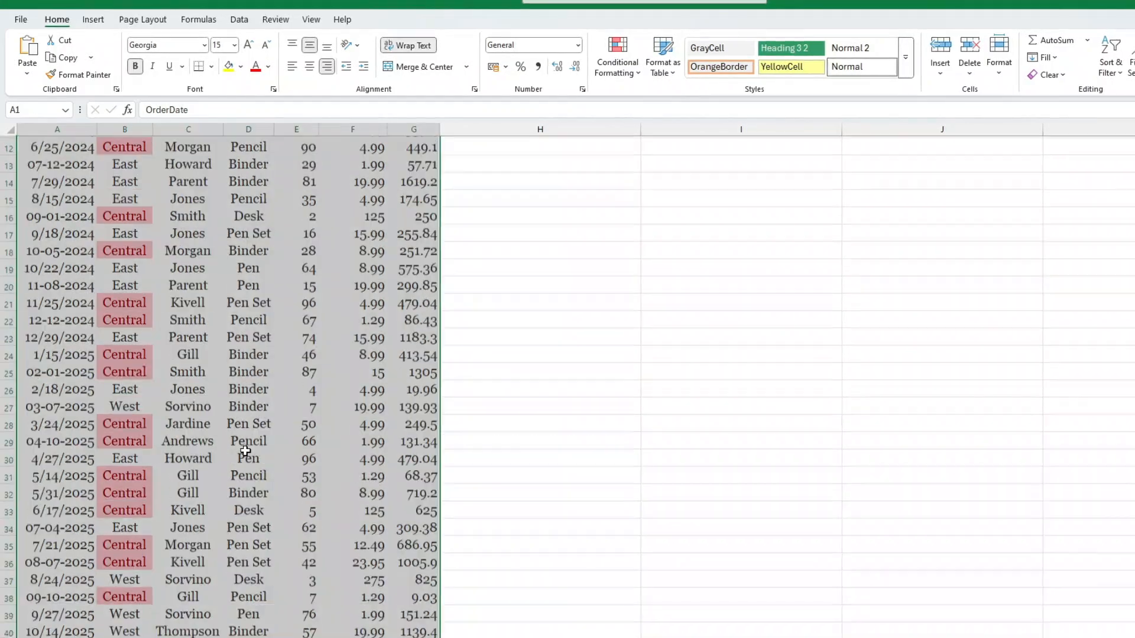
{"action": "scroll", "coordinate": [237, 413], "scroll_direction": "down", "scroll_amount": 1}
{"action": "scroll", "coordinate": [204, 365], "scroll_direction": "up", "scroll_amount": 5}
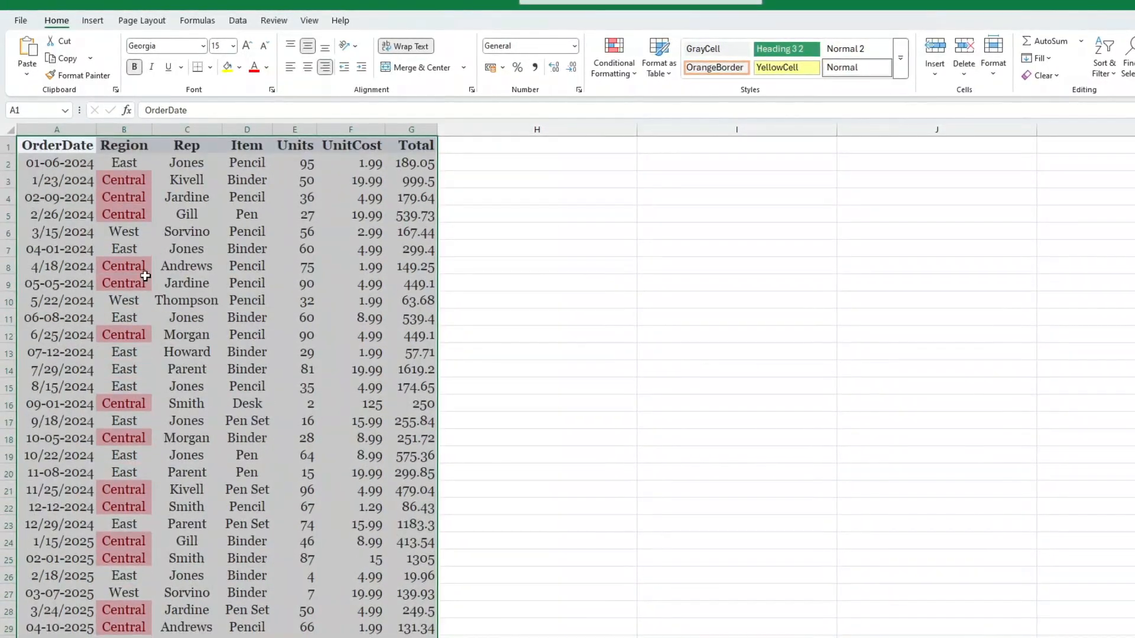
{"action": "left_click", "coordinate": [622, 73]}
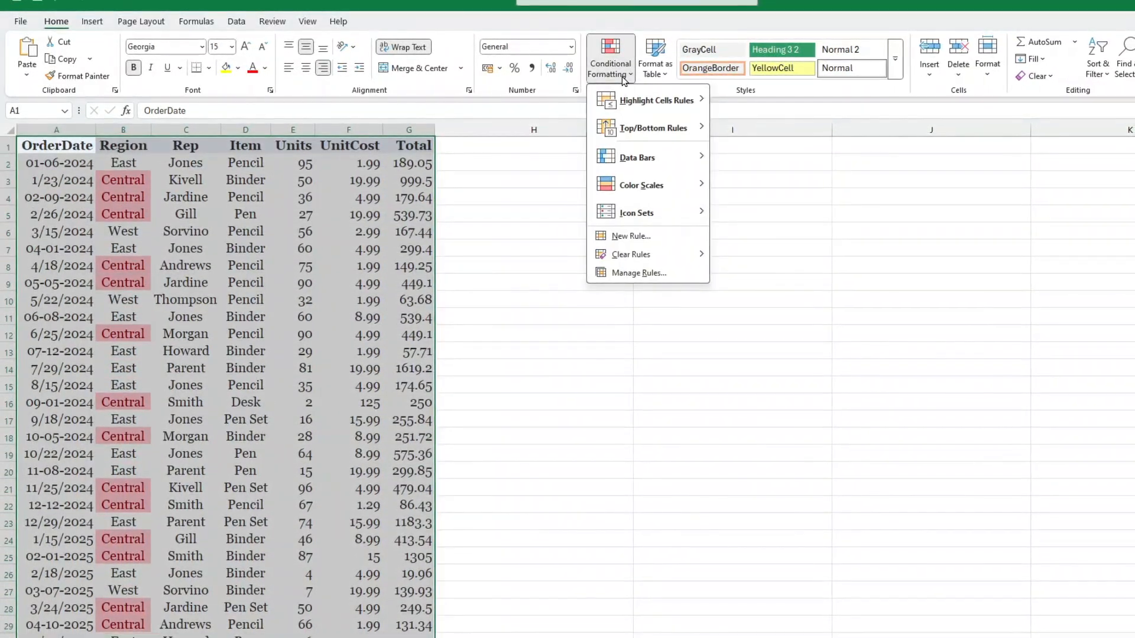
{"action": "mouse_move", "coordinate": [642, 104]}
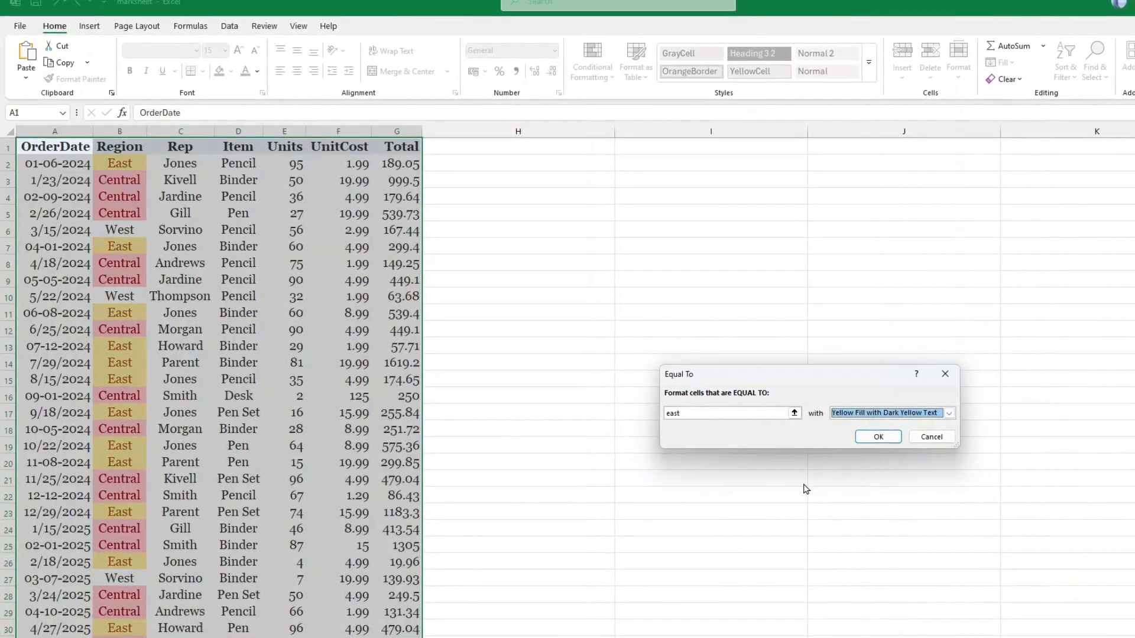
{"action": "left_click", "coordinate": [869, 437]}
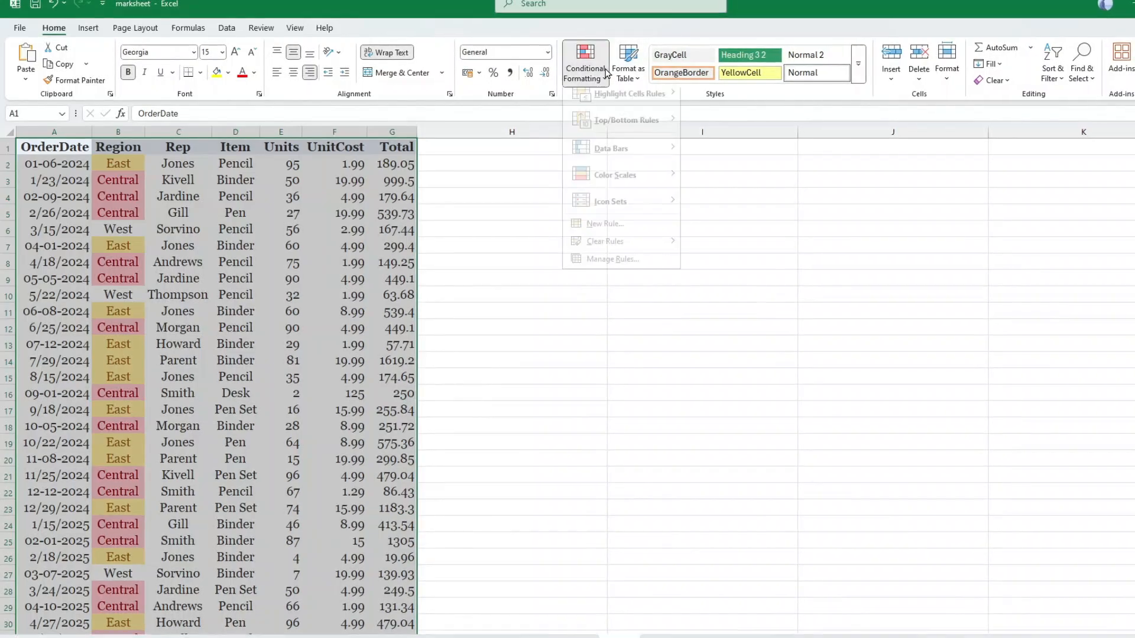
Add an Equal To highlight rule for "west" across the order table, using Green Fill with Dark Green Text
{"action": "mouse_move", "coordinate": [648, 106]}
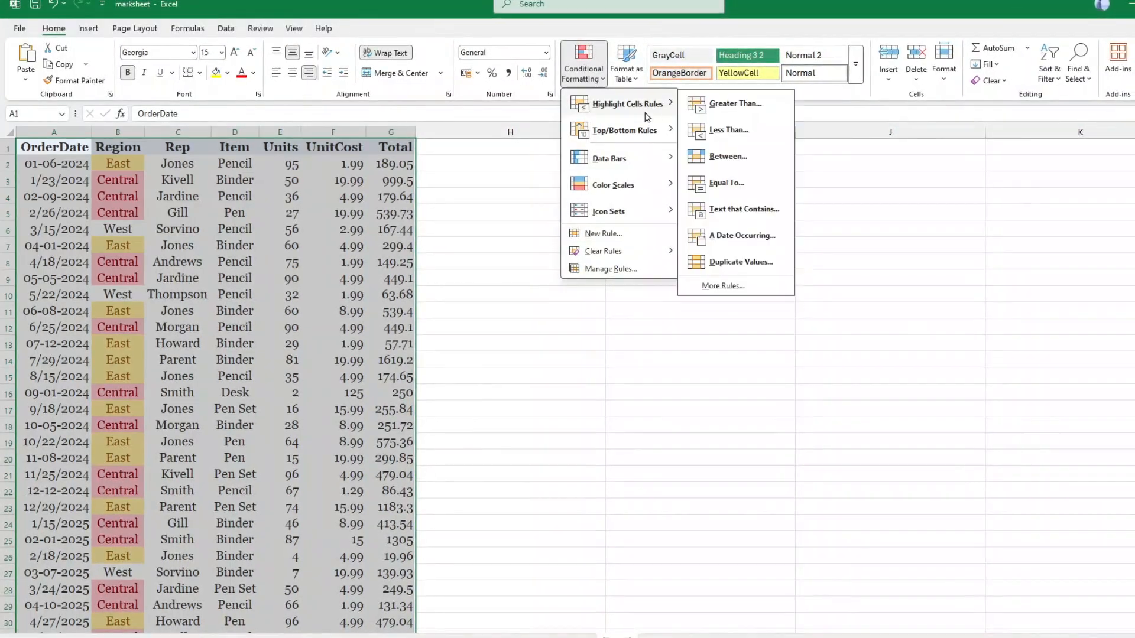
{"action": "left_click", "coordinate": [728, 181]}
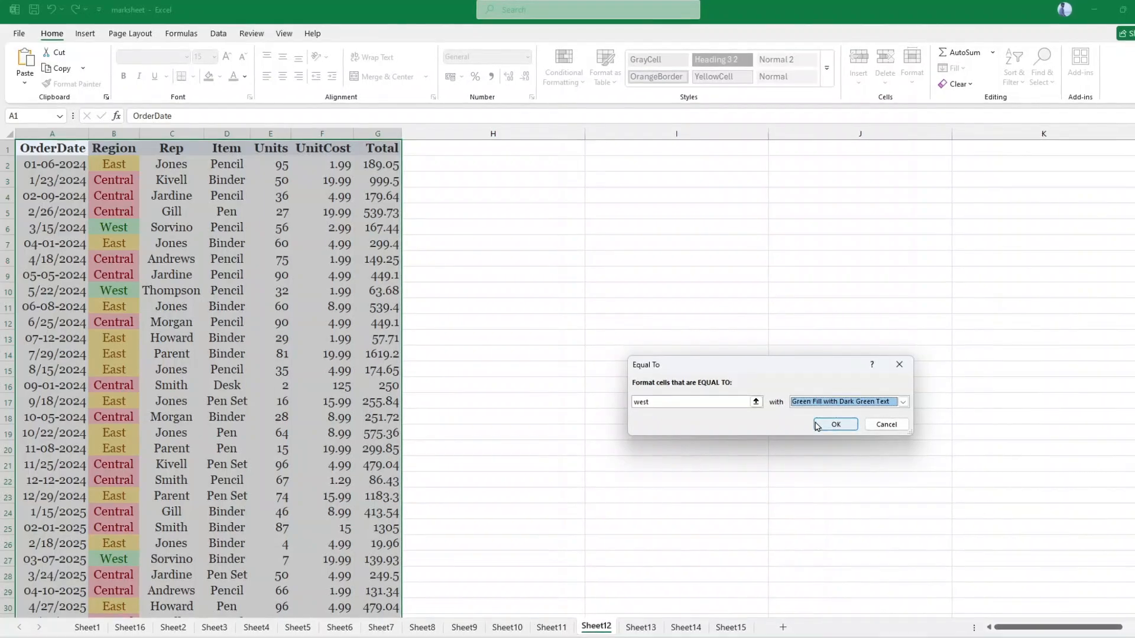
{"action": "scroll", "coordinate": [271, 385], "scroll_direction": "down", "scroll_amount": 9}
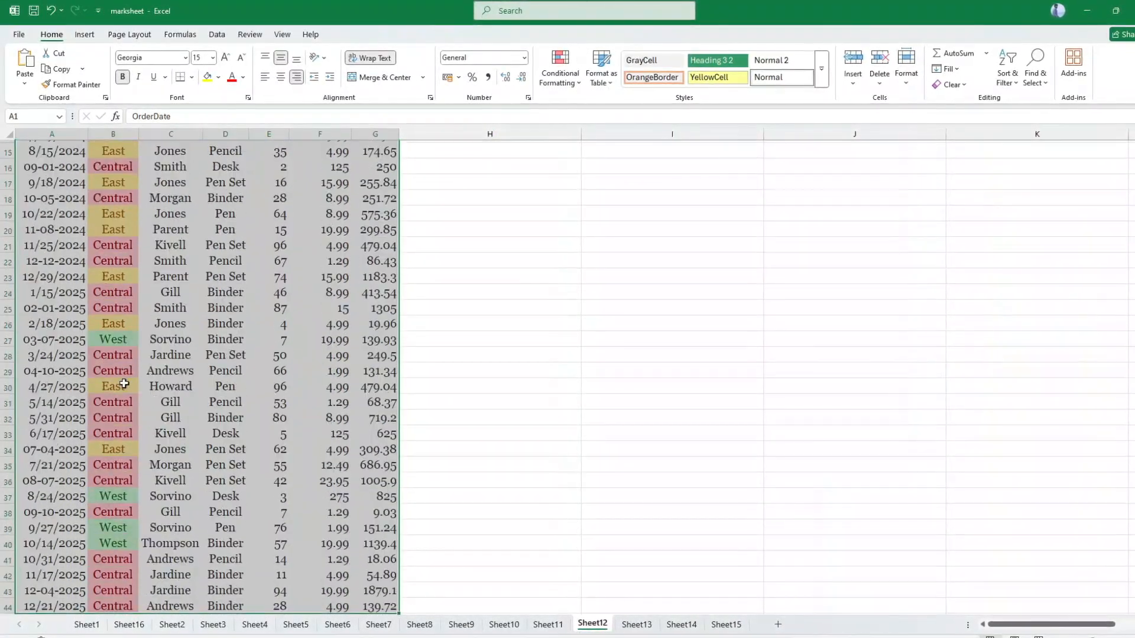
{"action": "scroll", "coordinate": [150, 435], "scroll_direction": "up", "scroll_amount": 9}
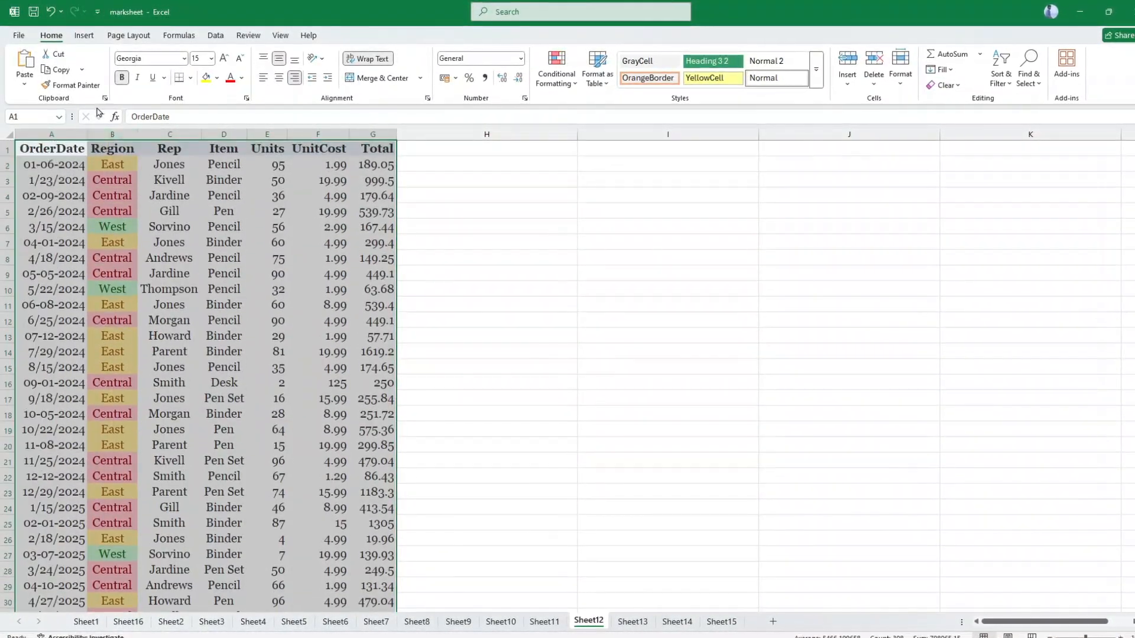
Turn on filtering for the order table and filter the Region column by the yellow cell color
{"action": "left_click", "coordinate": [112, 258]}
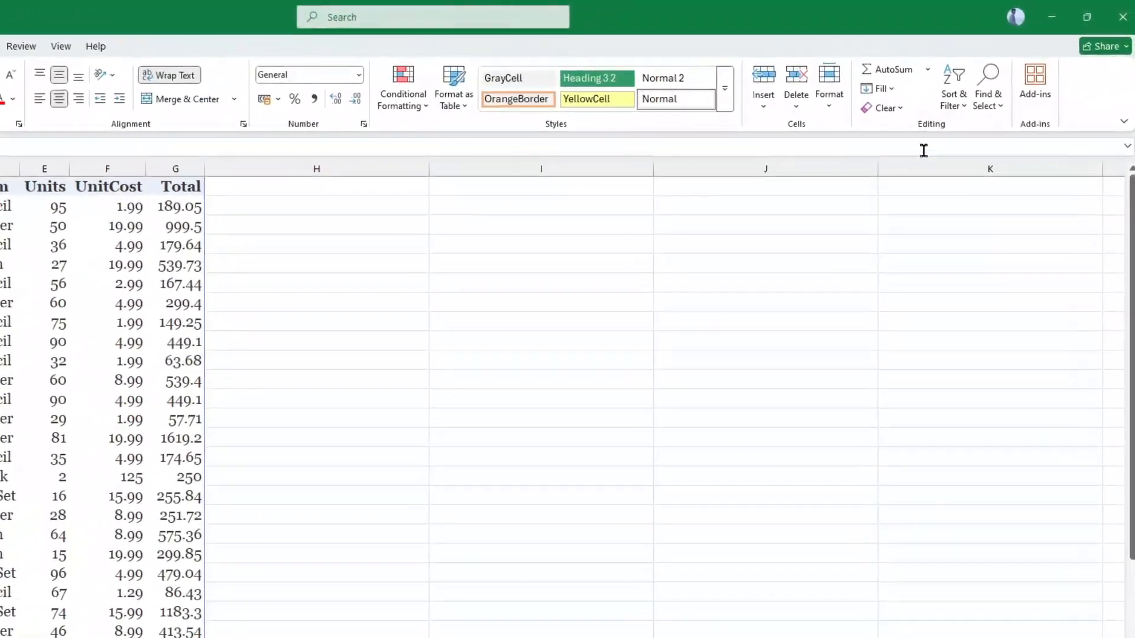
{"action": "left_click", "coordinate": [953, 87]}
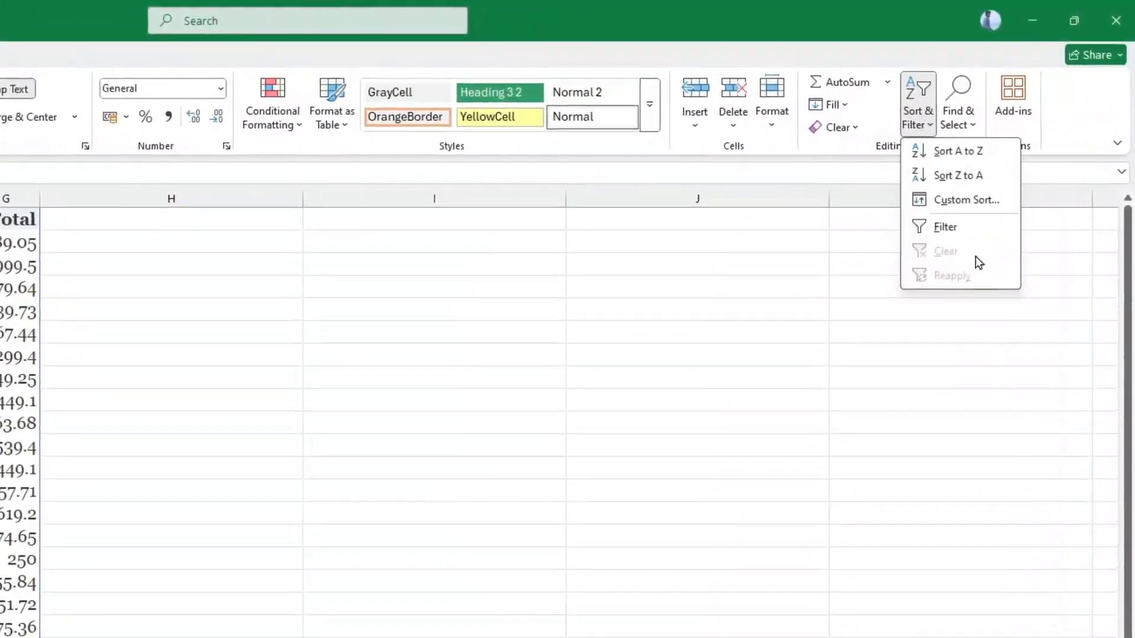
{"action": "left_click", "coordinate": [956, 237]}
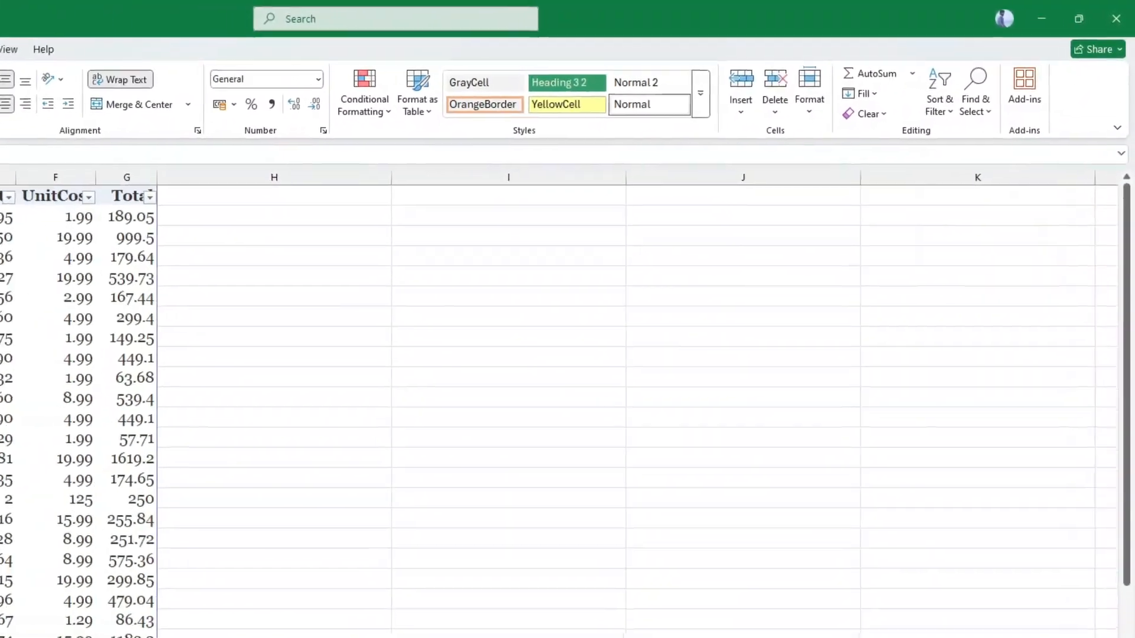
{"action": "left_click", "coordinate": [18, 169]}
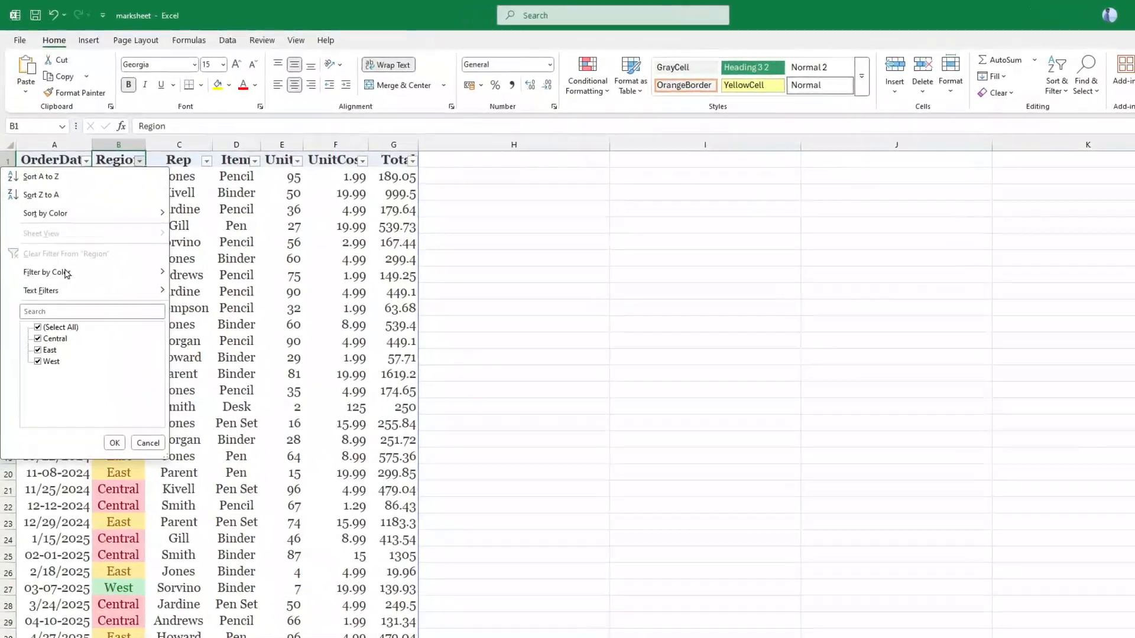
{"action": "mouse_move", "coordinate": [136, 317]}
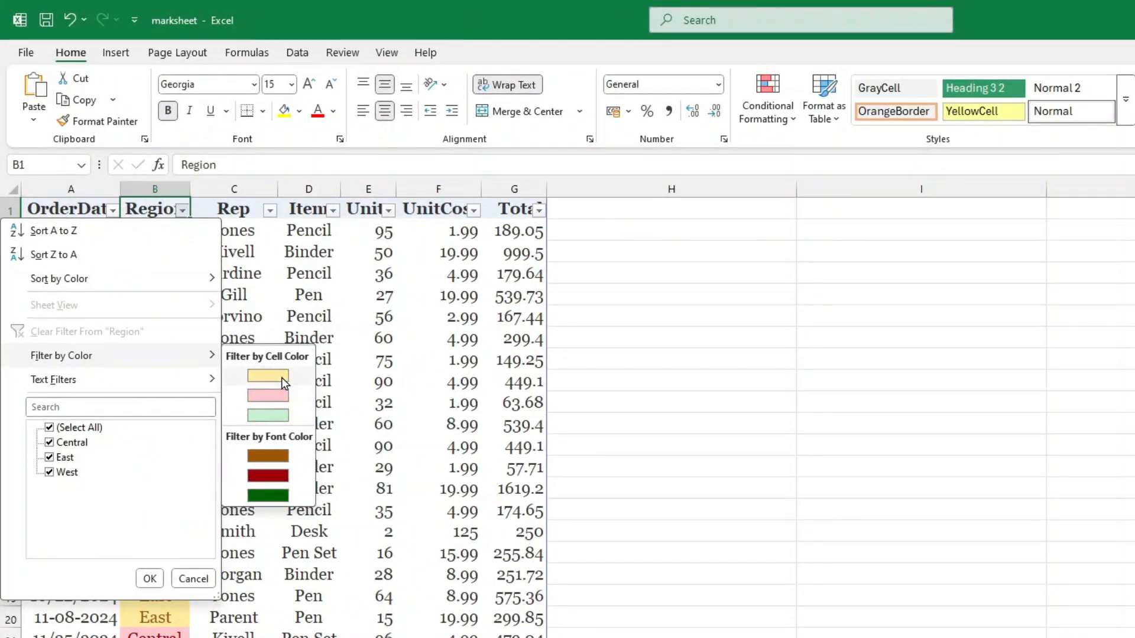
{"action": "left_click", "coordinate": [281, 377]}
Switch the Region column's color filter to the light red cell color
{"action": "left_click", "coordinate": [182, 211]}
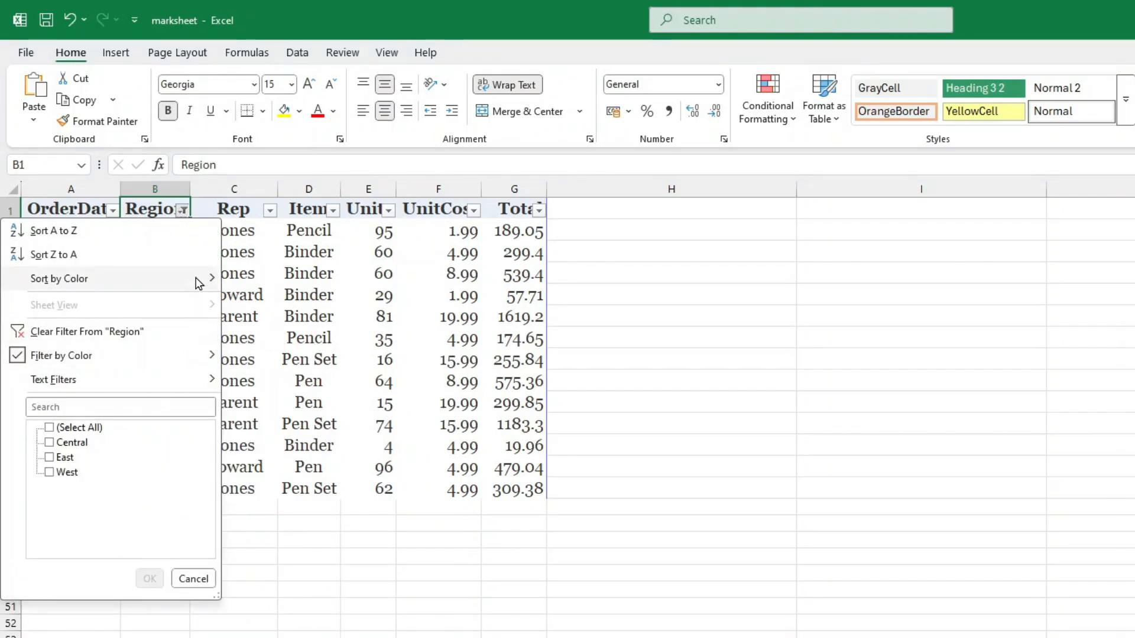
{"action": "mouse_move", "coordinate": [189, 380]}
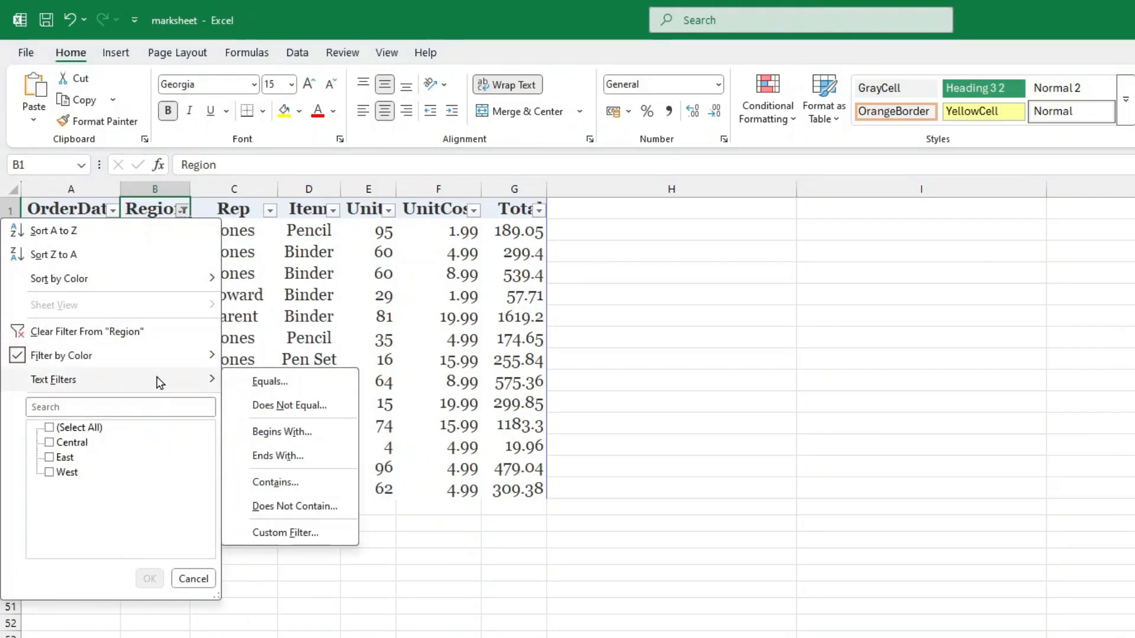
{"action": "mouse_move", "coordinate": [178, 361]}
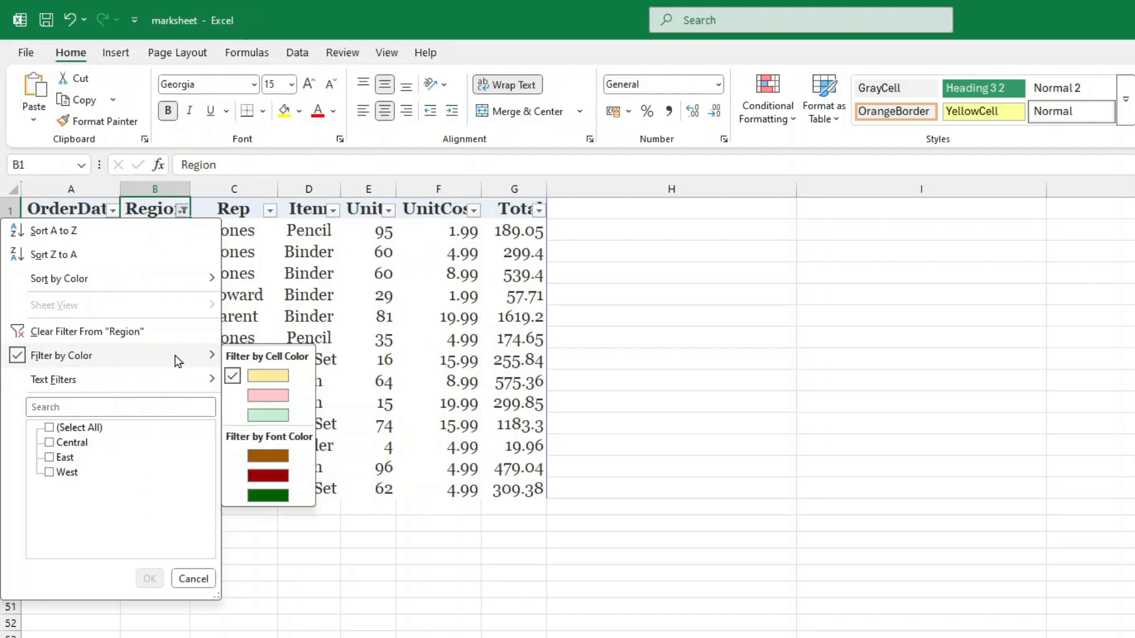
{"action": "left_click", "coordinate": [279, 395]}
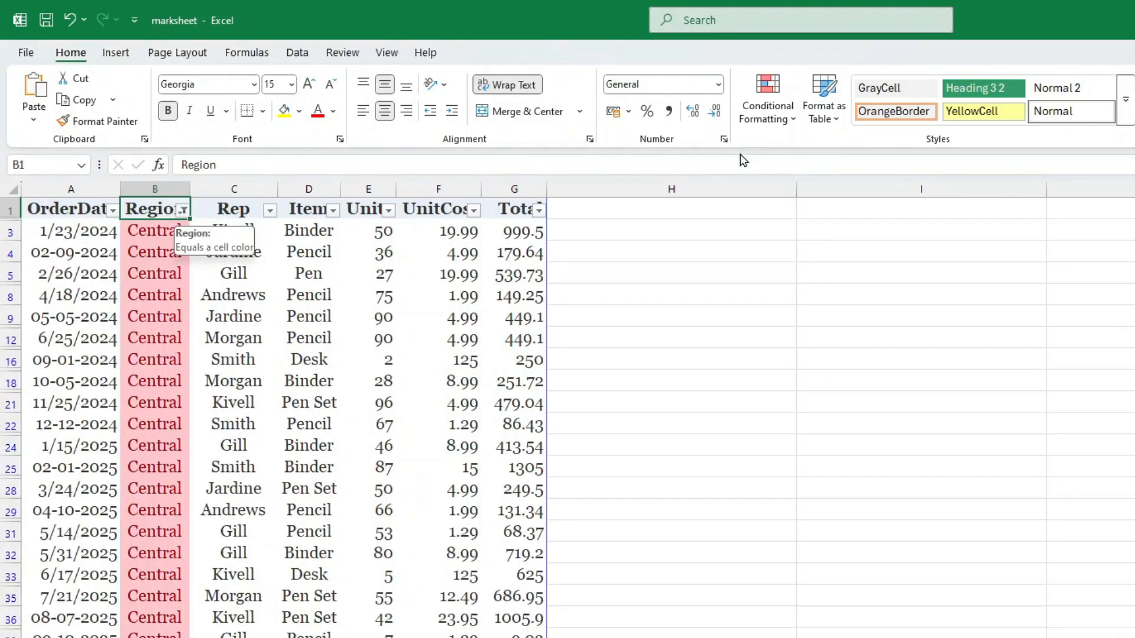
Switch the Region column's color filter to the green cell color
{"action": "left_click", "coordinate": [184, 211]}
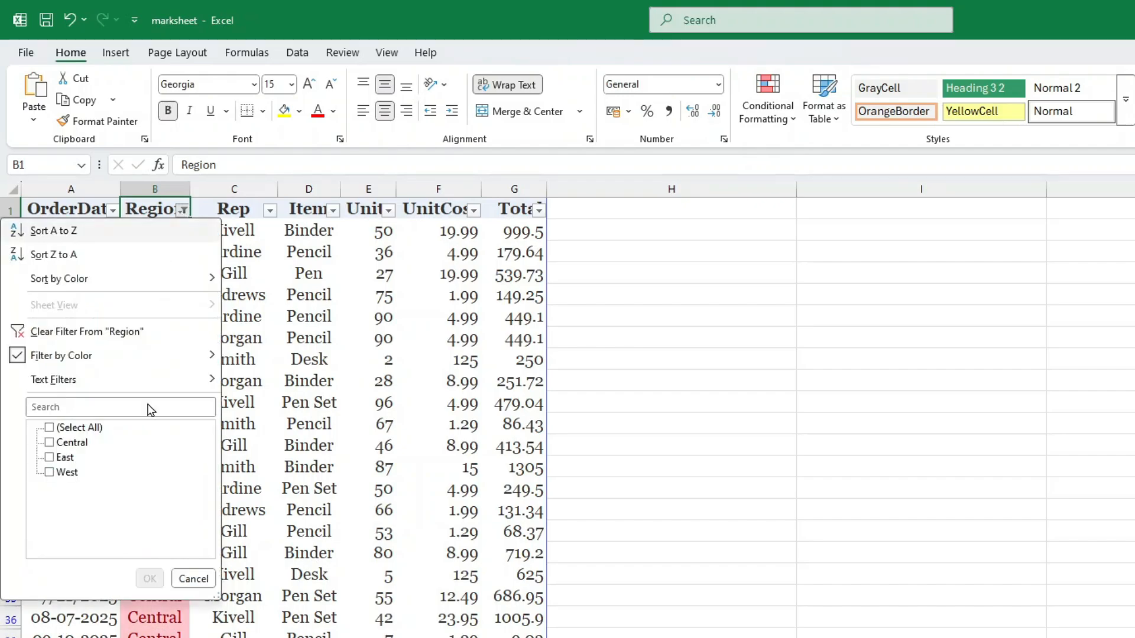
{"action": "mouse_move", "coordinate": [146, 366]}
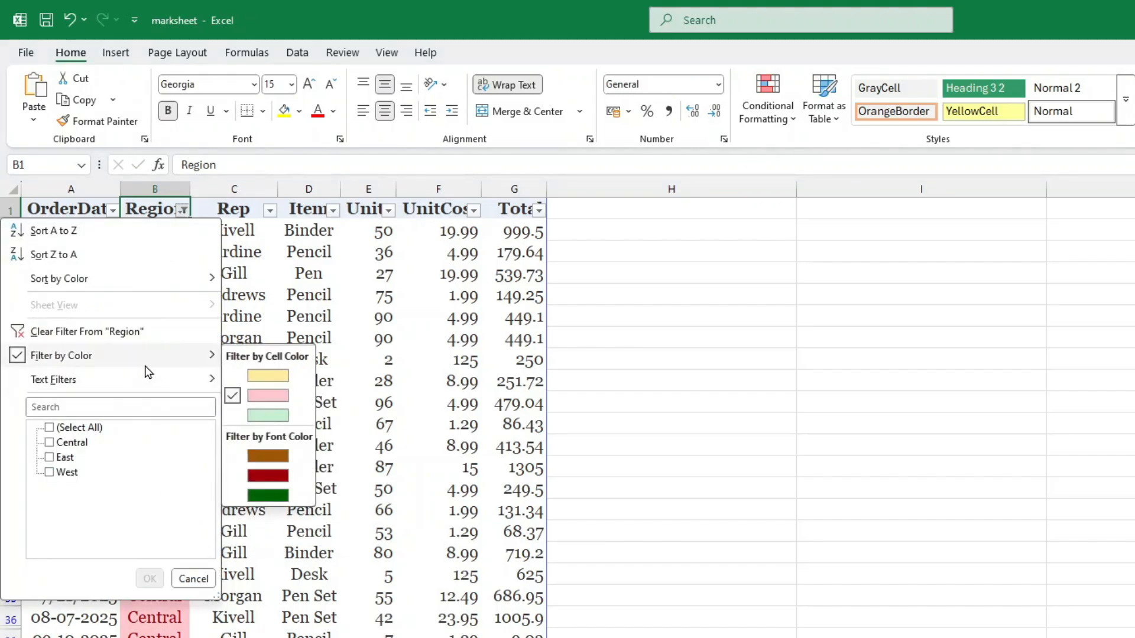
{"action": "left_click", "coordinate": [265, 416]}
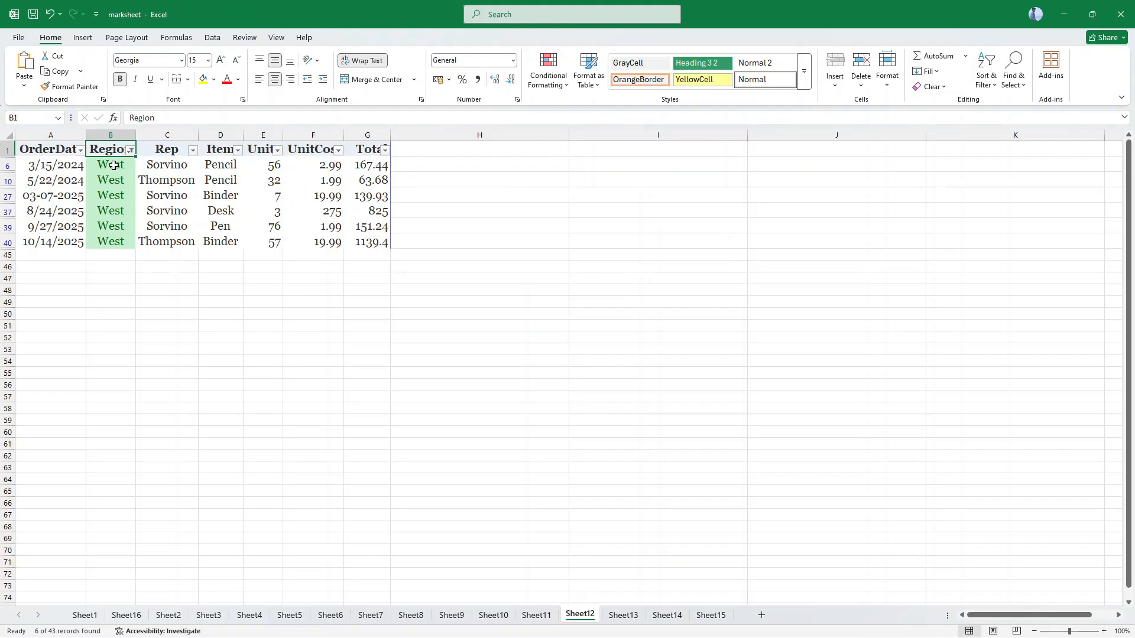
Clear the color filter from the Region column and turn off filtering for the order table
{"action": "left_click", "coordinate": [130, 150]}
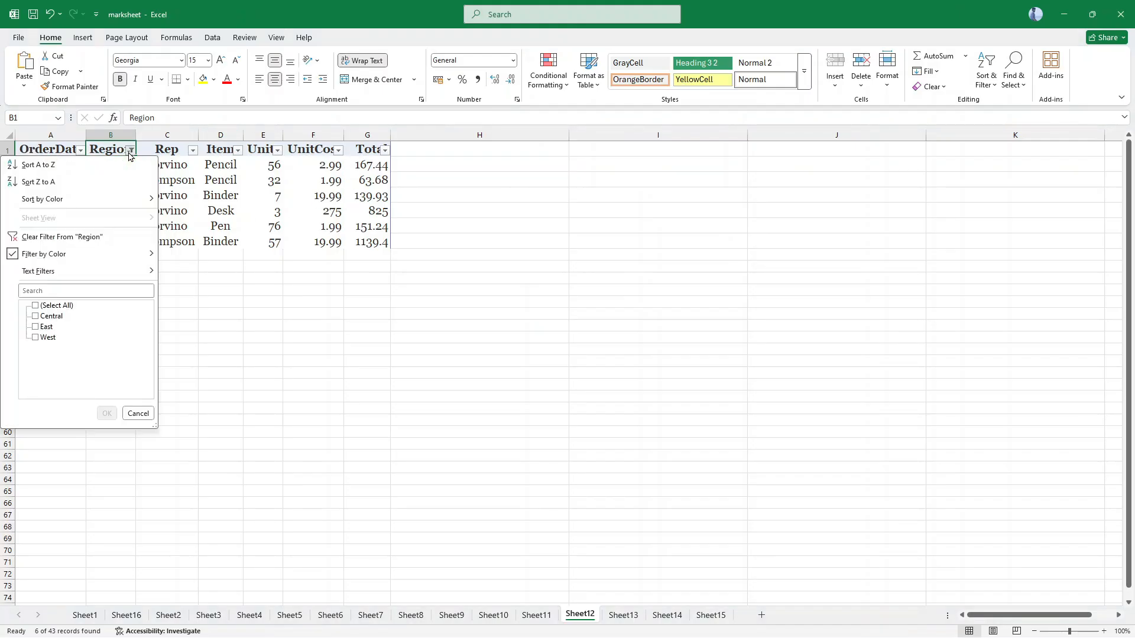
{"action": "left_click", "coordinate": [63, 237]}
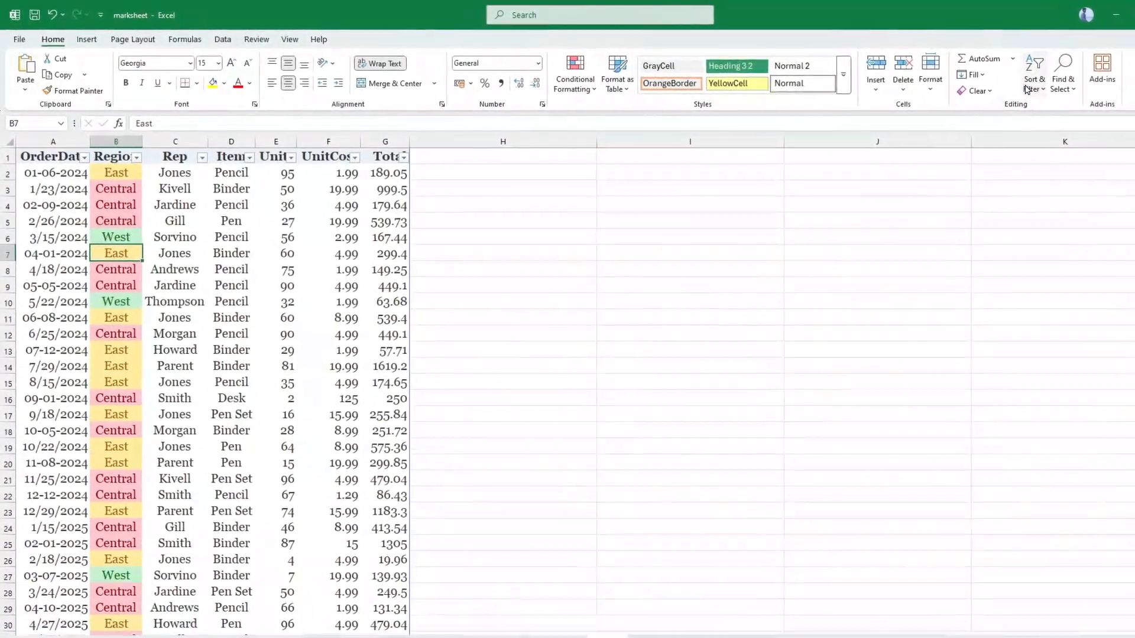
{"action": "left_click", "coordinate": [1028, 88]}
{"action": "left_click", "coordinate": [1078, 162]}
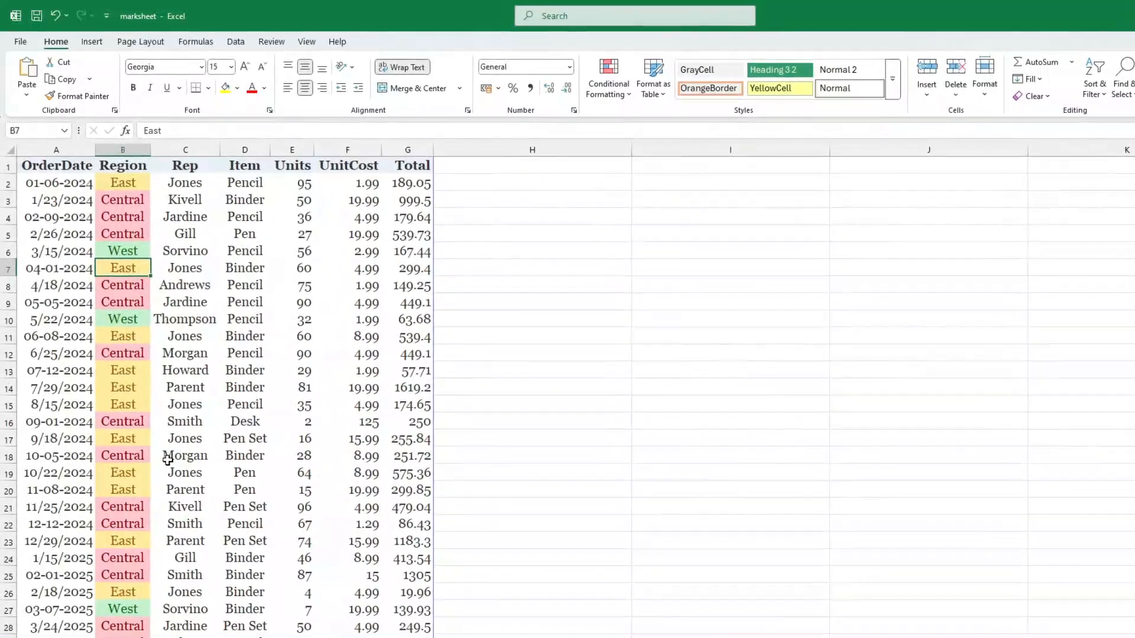
{"action": "left_click", "coordinate": [52, 169]}
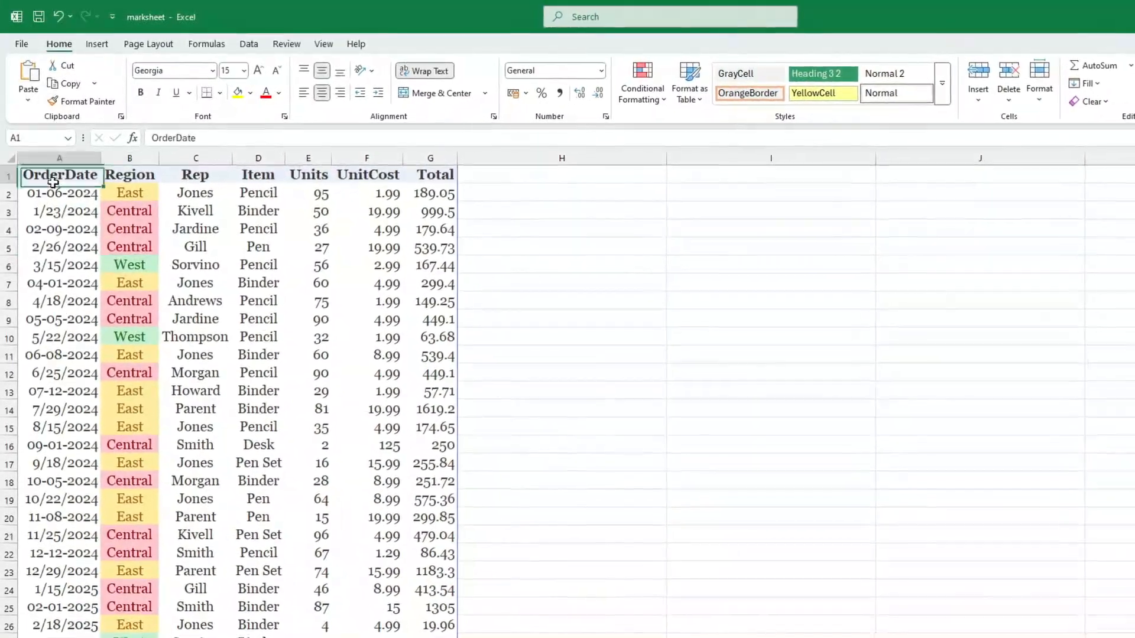
{"action": "key", "text": "ctrl+a"}
{"action": "scroll", "coordinate": [248, 402], "scroll_direction": "down", "scroll_amount": 3}
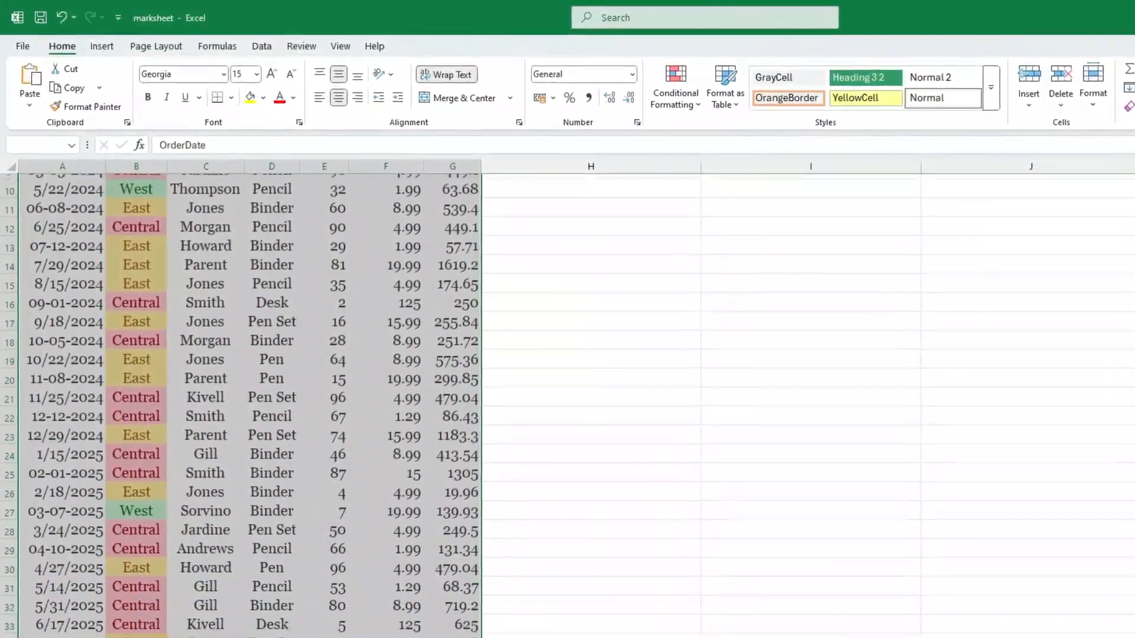
{"action": "left_click_drag", "start_coordinate": [447, 636], "coordinate": [387, 430]}
Delete the Region entries in cells B30, B31 and B32
{"action": "left_click", "coordinate": [135, 524]}
{"action": "left_click", "coordinate": [136, 468]}
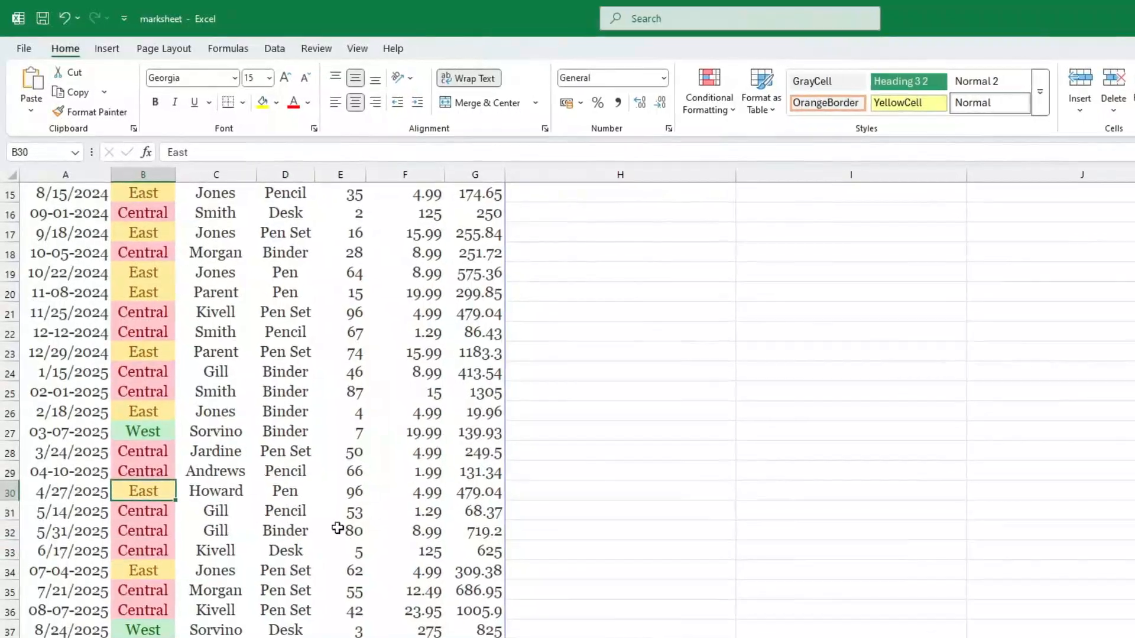
{"action": "key", "text": "Delete"}
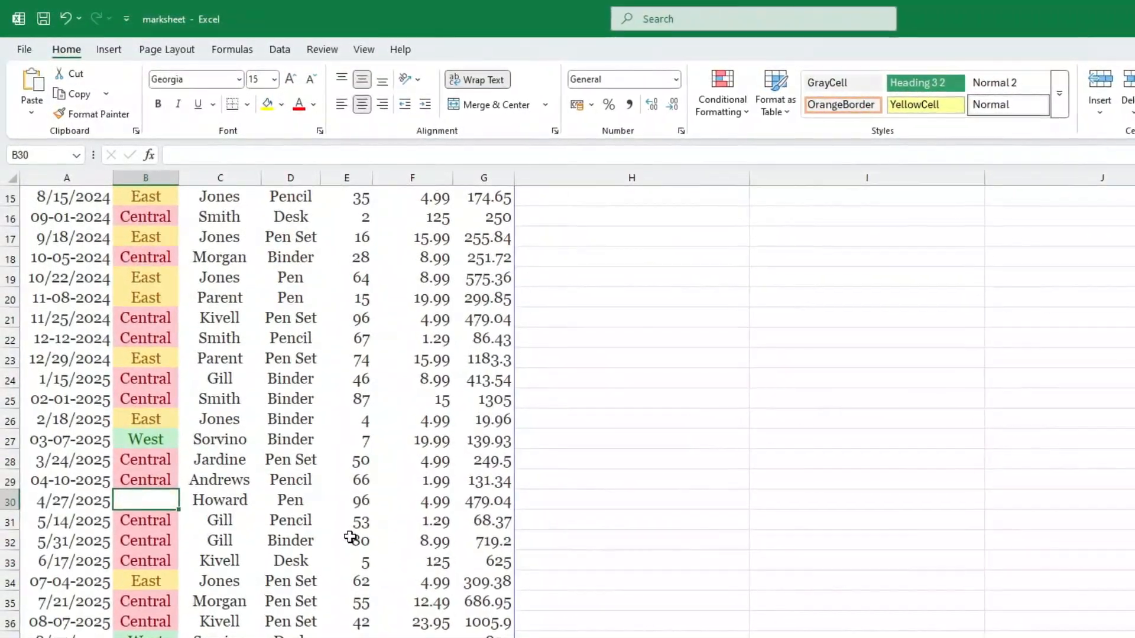
{"action": "key", "text": "Left"}
{"action": "key", "text": "Right"}
{"action": "key", "text": "Down"}
{"action": "key", "text": "Delete"}
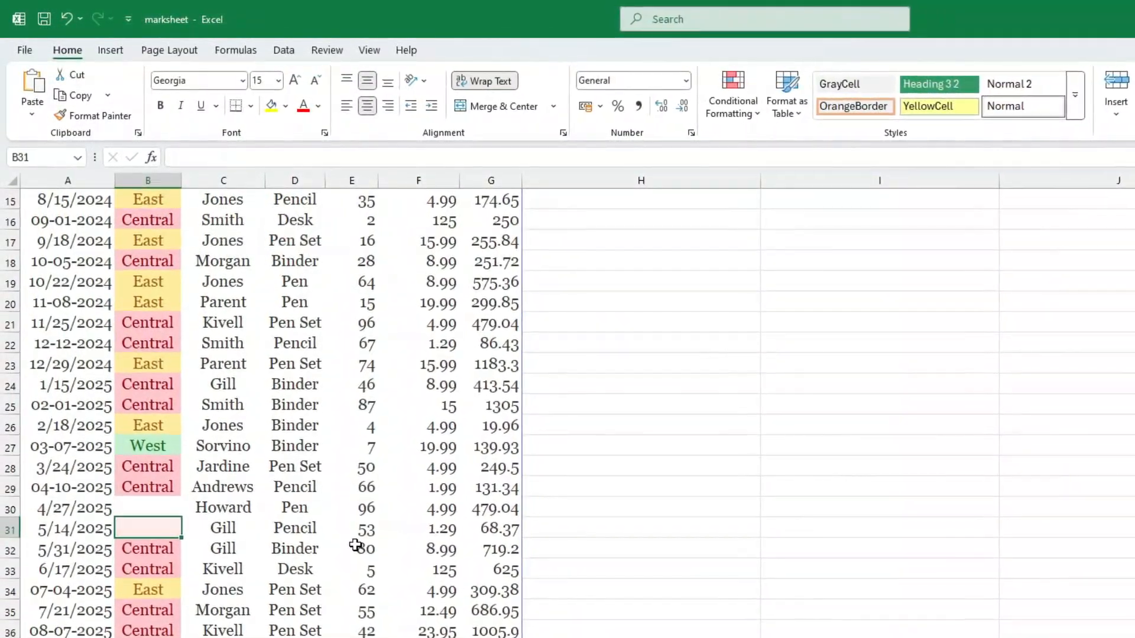
{"action": "key", "text": "Down"}
{"action": "key", "text": "Delete"}
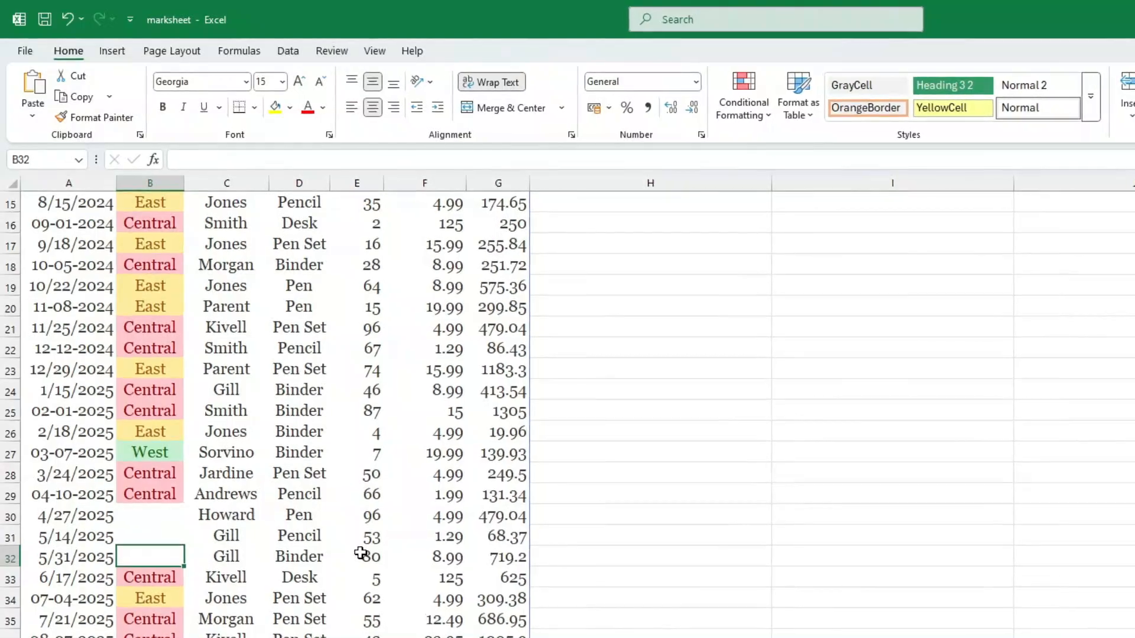
Undo the three deletions in the Region column
{"action": "key", "text": "ctrl+z"}
{"action": "key", "text": "ctrl+z"}
{"action": "key", "text": "ctrl+z"}
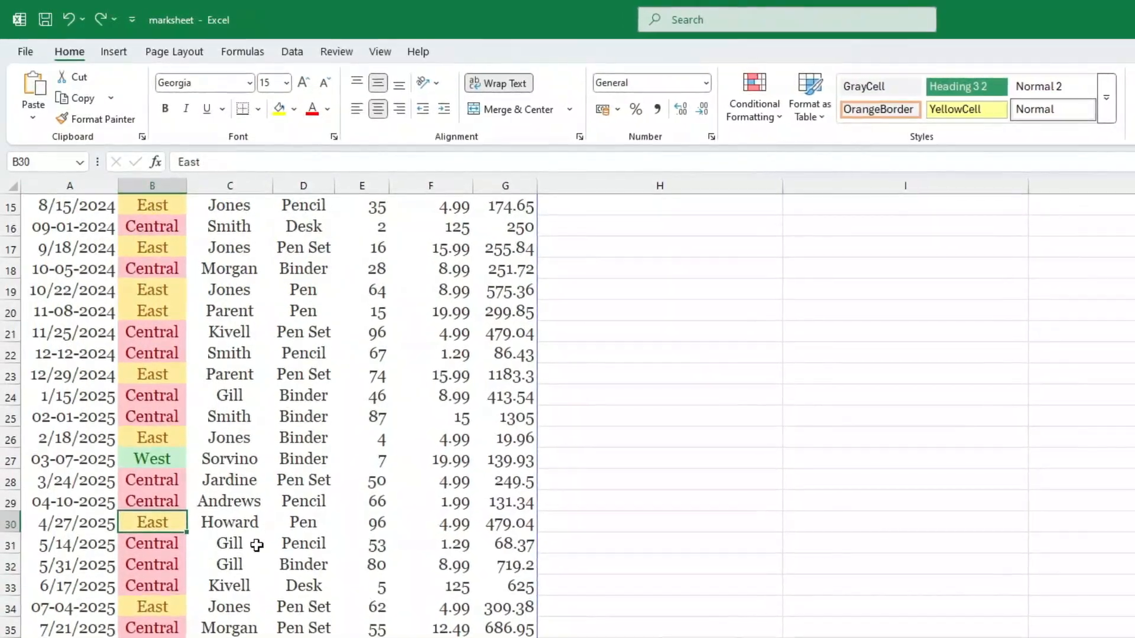
Select the whole order table and open the conditional formatting rules manager for it
{"action": "scroll", "coordinate": [170, 514], "scroll_direction": "up", "scroll_amount": 5}
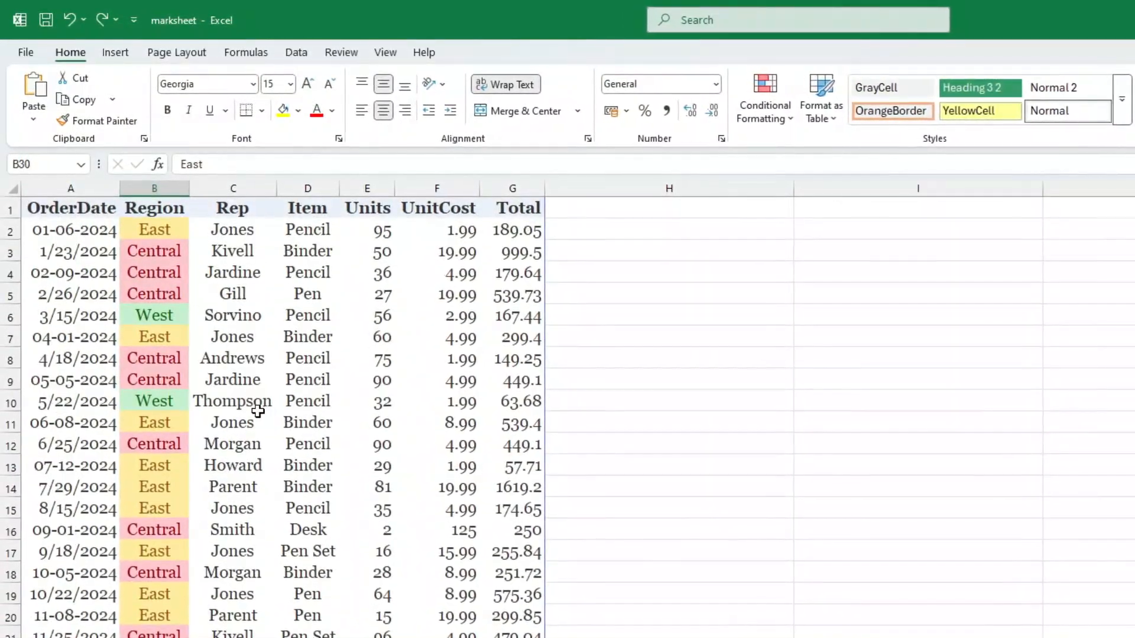
{"action": "left_click", "coordinate": [257, 407]}
{"action": "key", "text": "ctrl+a"}
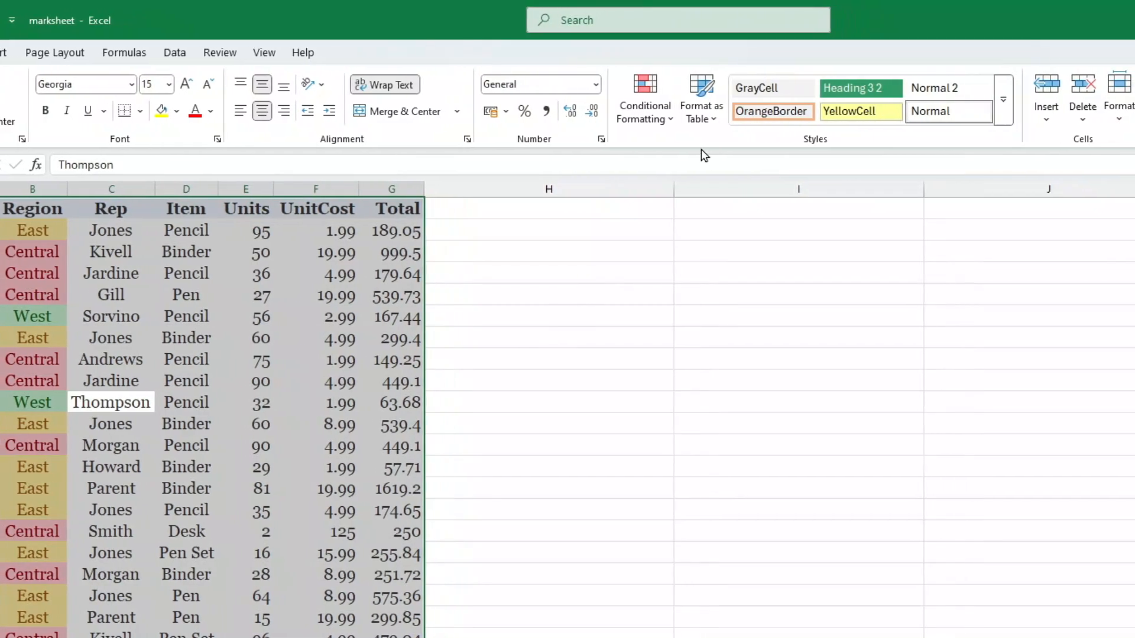
{"action": "left_click", "coordinate": [650, 112]}
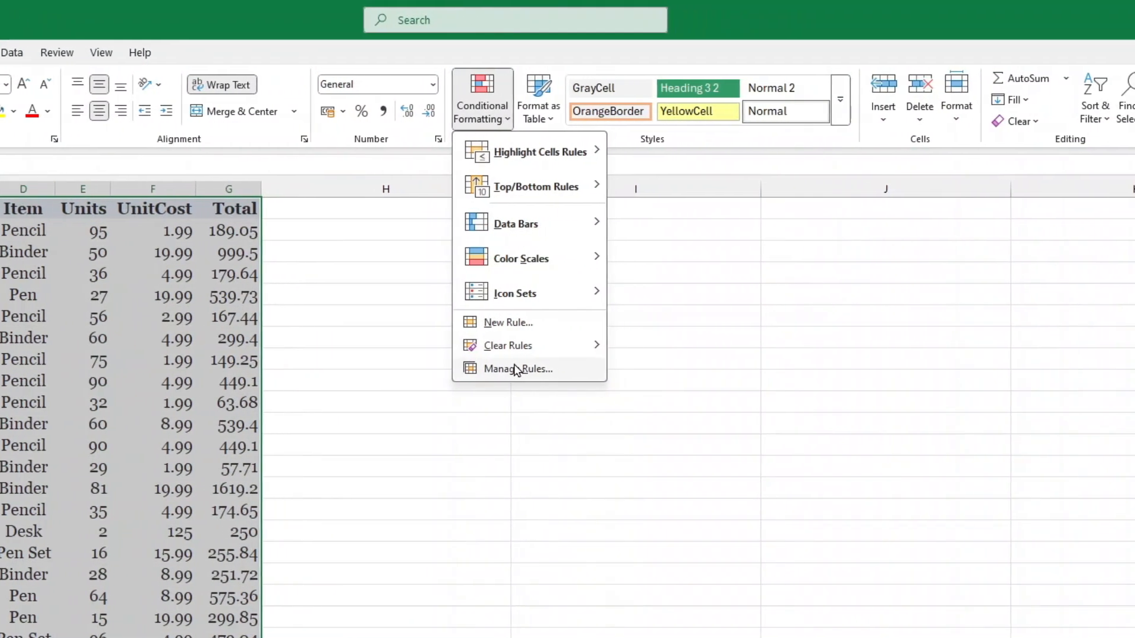
{"action": "left_click", "coordinate": [516, 369]}
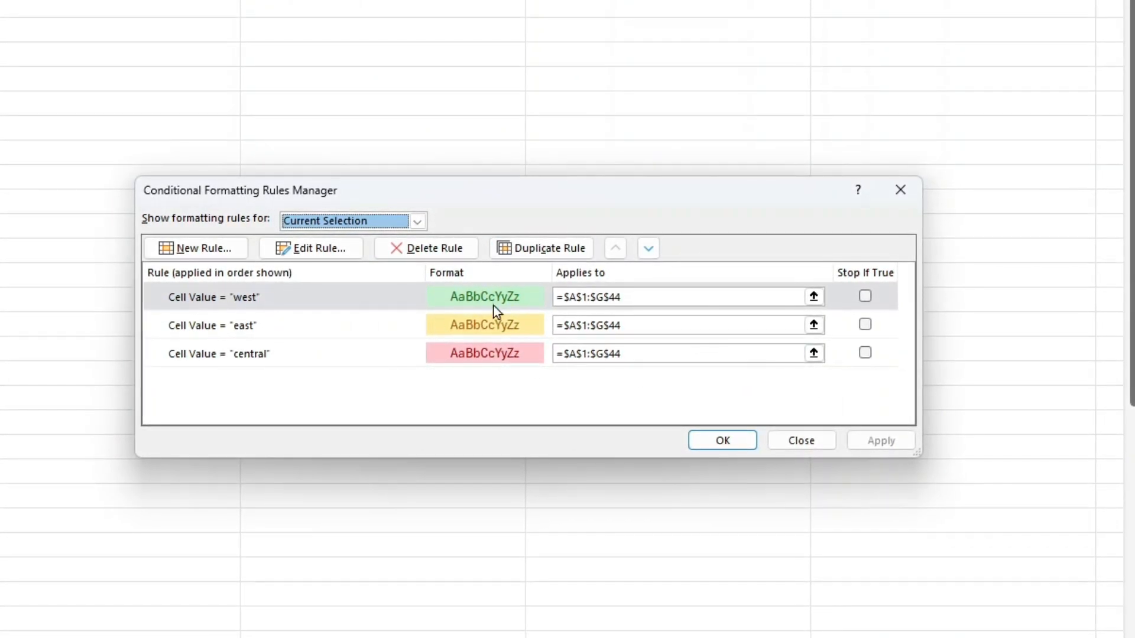
Turn on Stop If True for the "west", "east" and "central" rules
{"action": "left_click", "coordinate": [863, 294]}
{"action": "left_click", "coordinate": [862, 323]}
{"action": "left_click", "coordinate": [863, 351]}
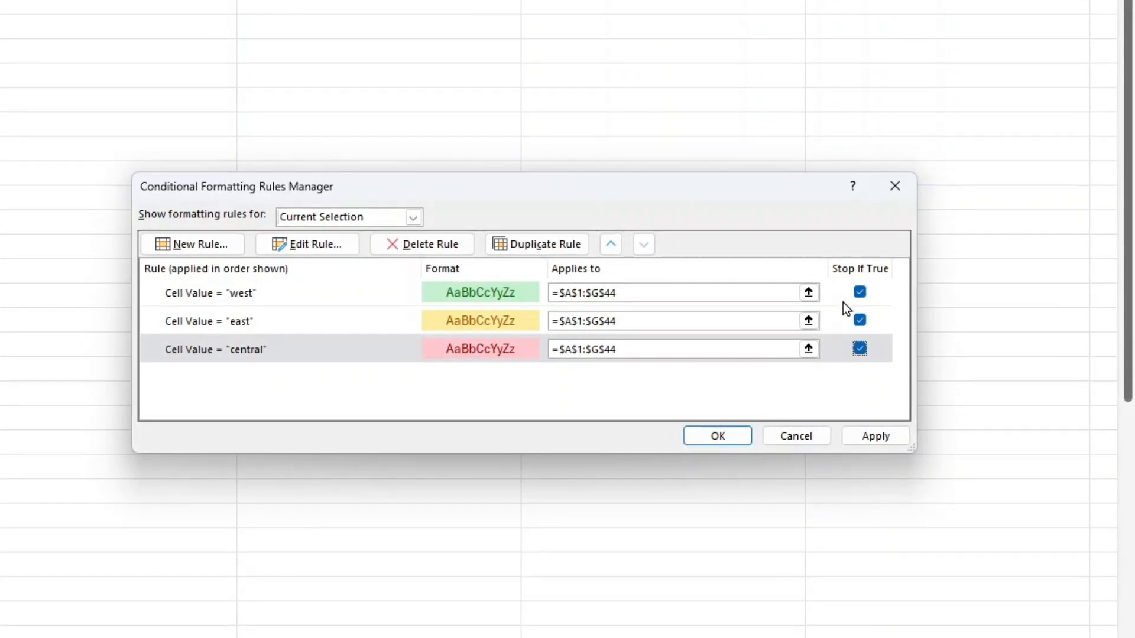
Delete the "central", "east" and "west" conditional formatting rules and apply the change
{"action": "left_click", "coordinate": [430, 245]}
{"action": "left_click", "coordinate": [431, 244]}
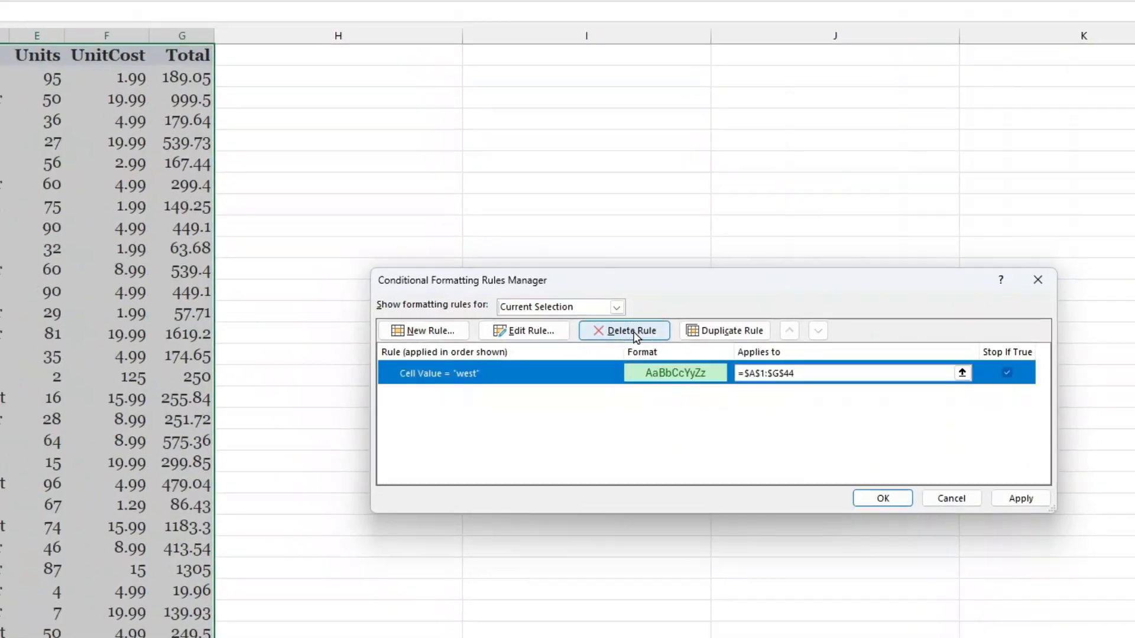
{"action": "left_click", "coordinate": [633, 332]}
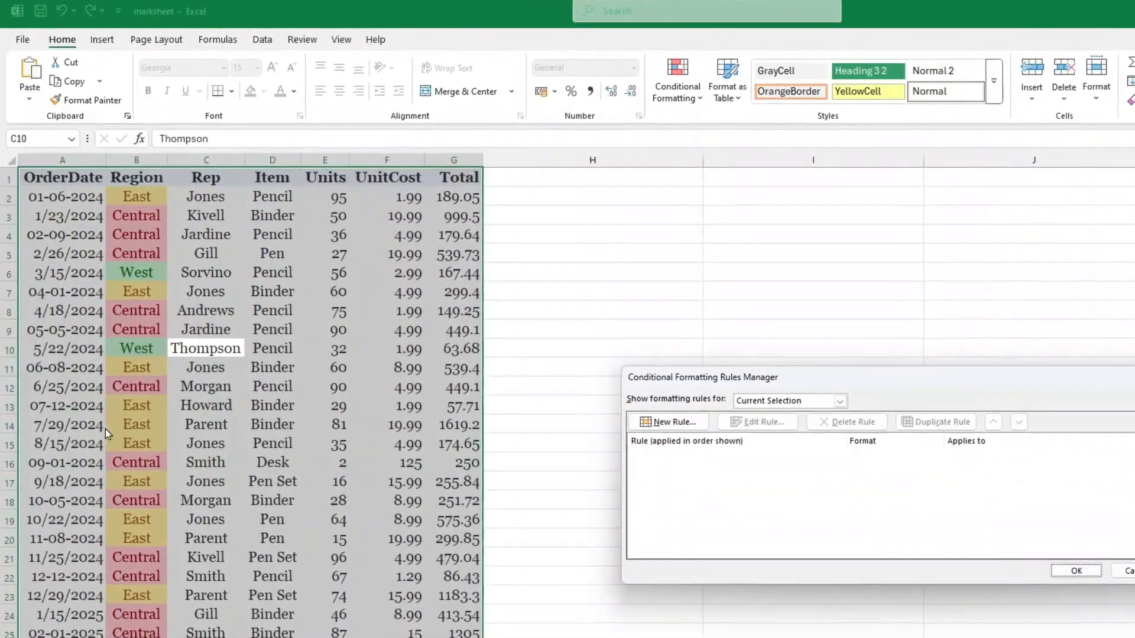
{"action": "left_click", "coordinate": [1075, 572]}
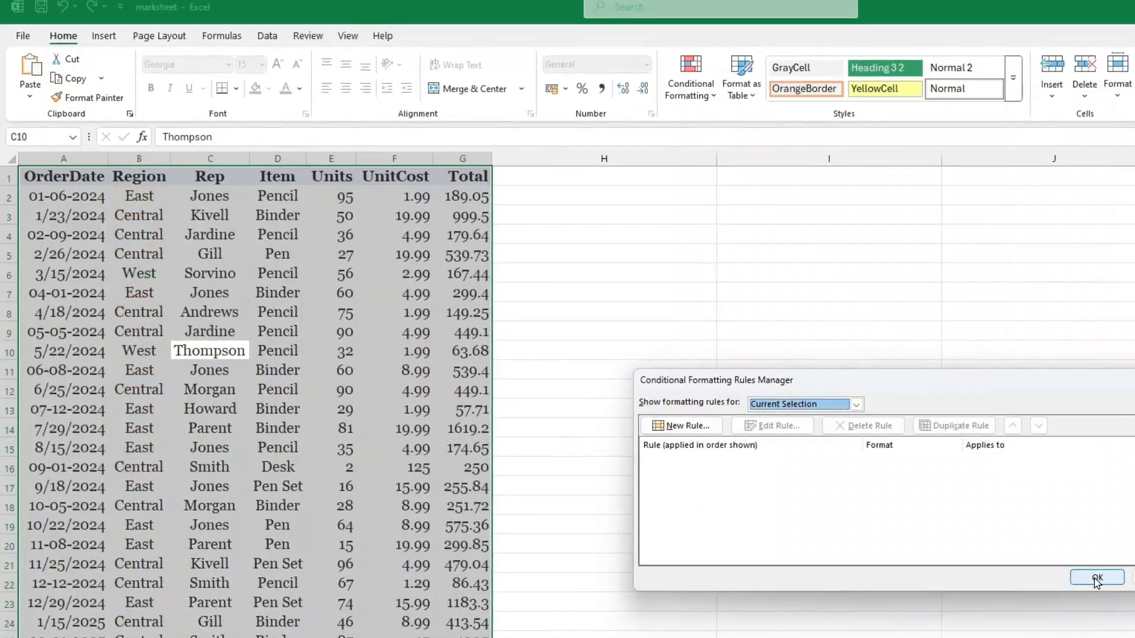
{"action": "left_click", "coordinate": [686, 429]}
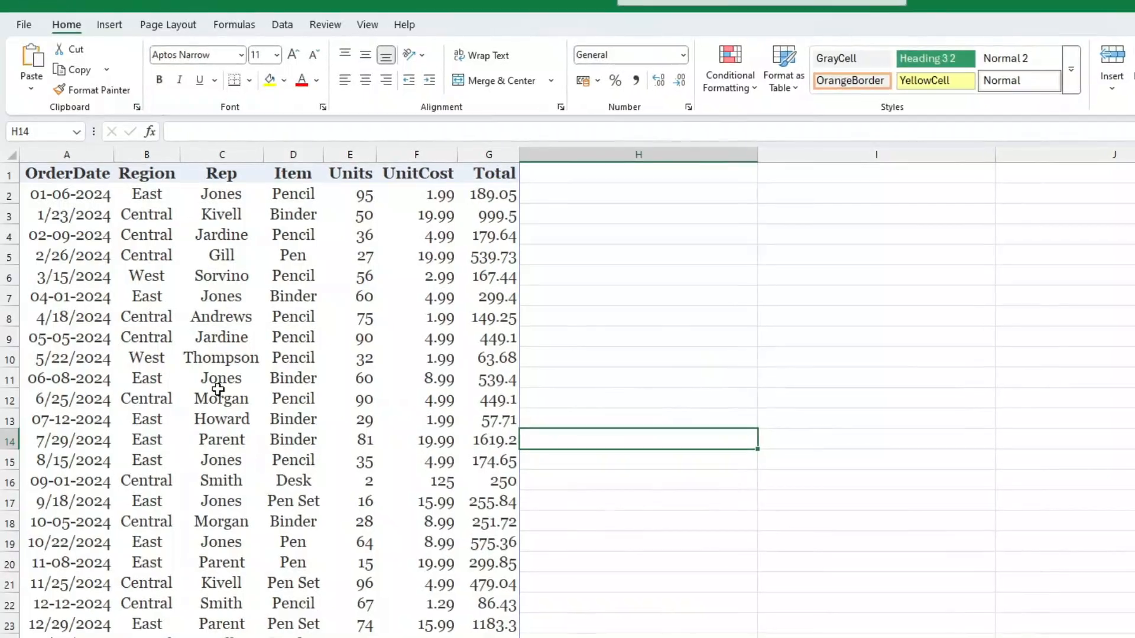
Format the order data A1:G44 as a table with headers, using the dark blue style in the first row of Medium styles
{"action": "left_click", "coordinate": [69, 176]}
{"action": "left_click", "coordinate": [174, 361]}
{"action": "key", "text": "ctrl+a"}
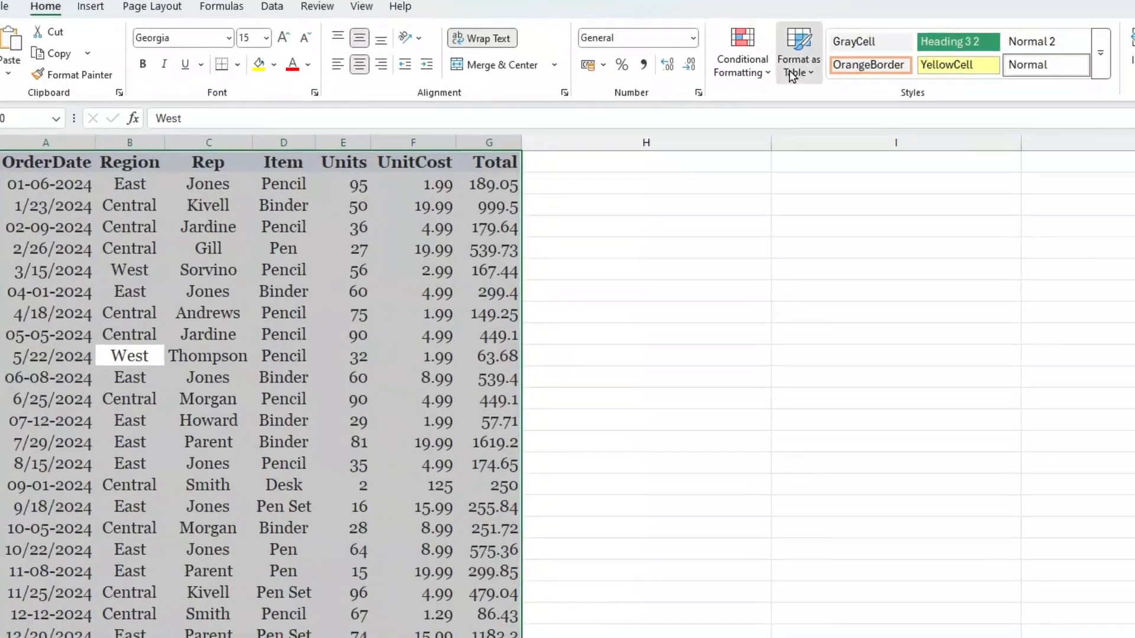
{"action": "left_click", "coordinate": [792, 73]}
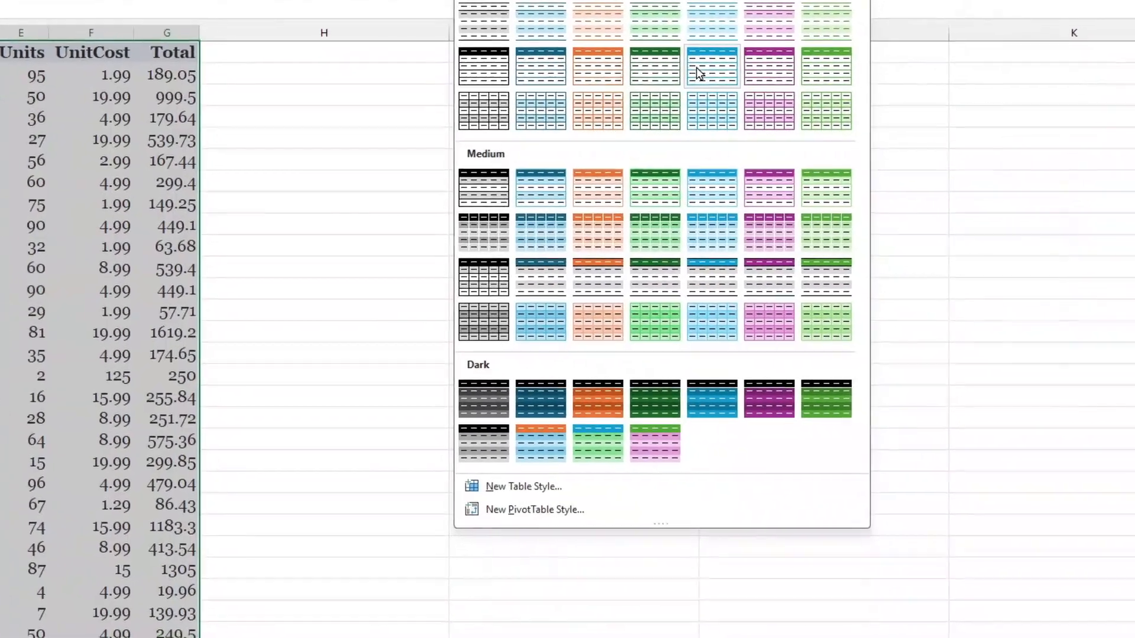
{"action": "left_click", "coordinate": [540, 187]}
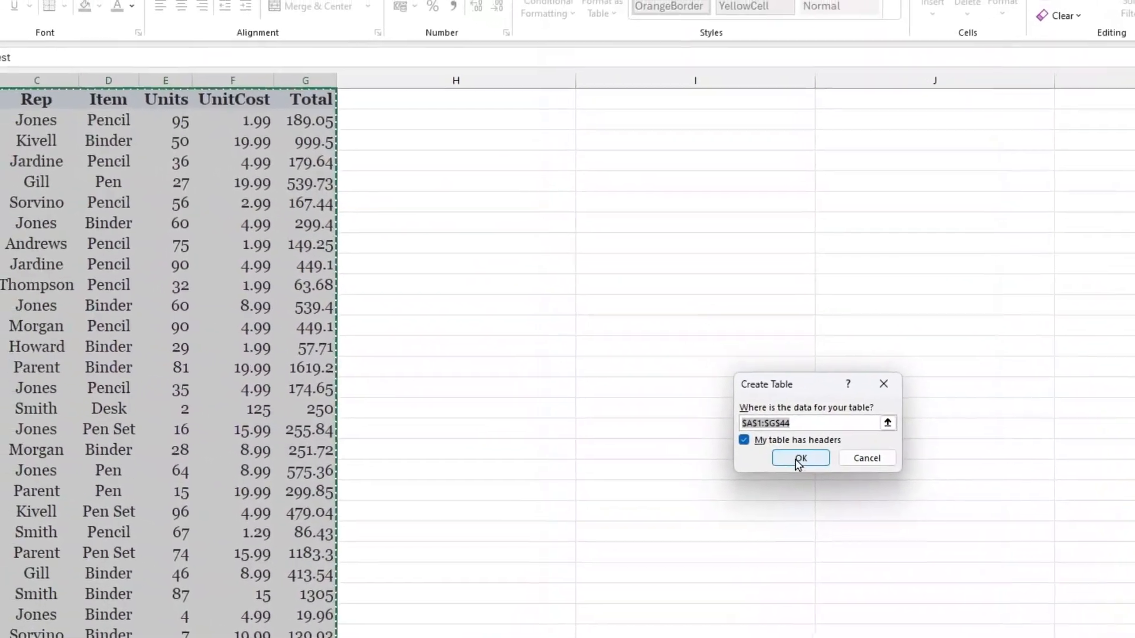
{"action": "left_click", "coordinate": [800, 459]}
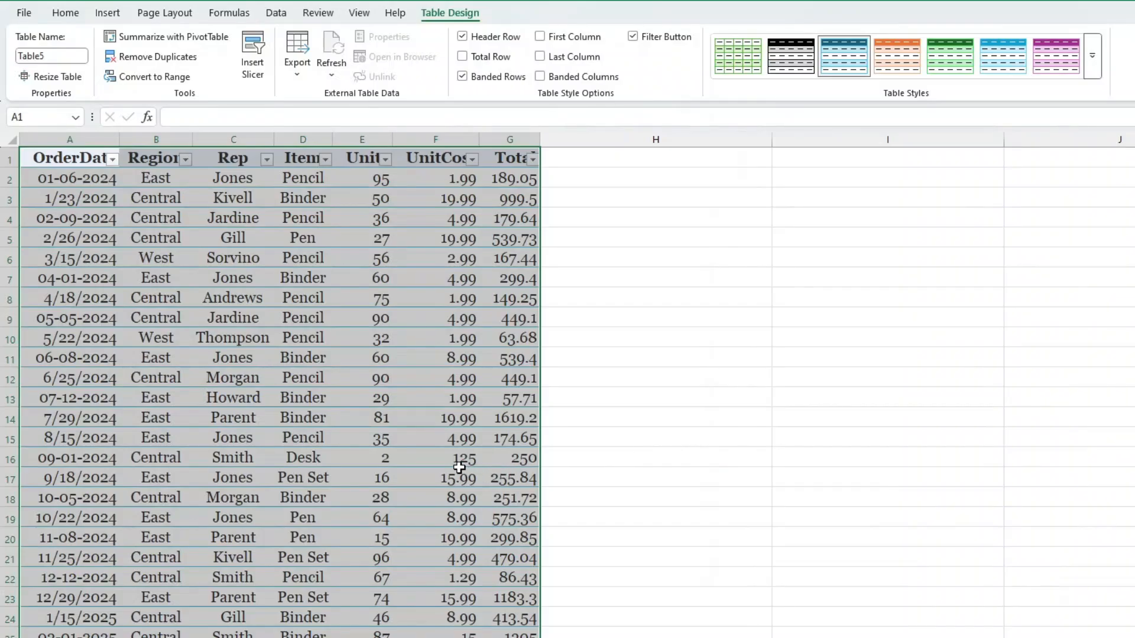
{"action": "left_click", "coordinate": [434, 473]}
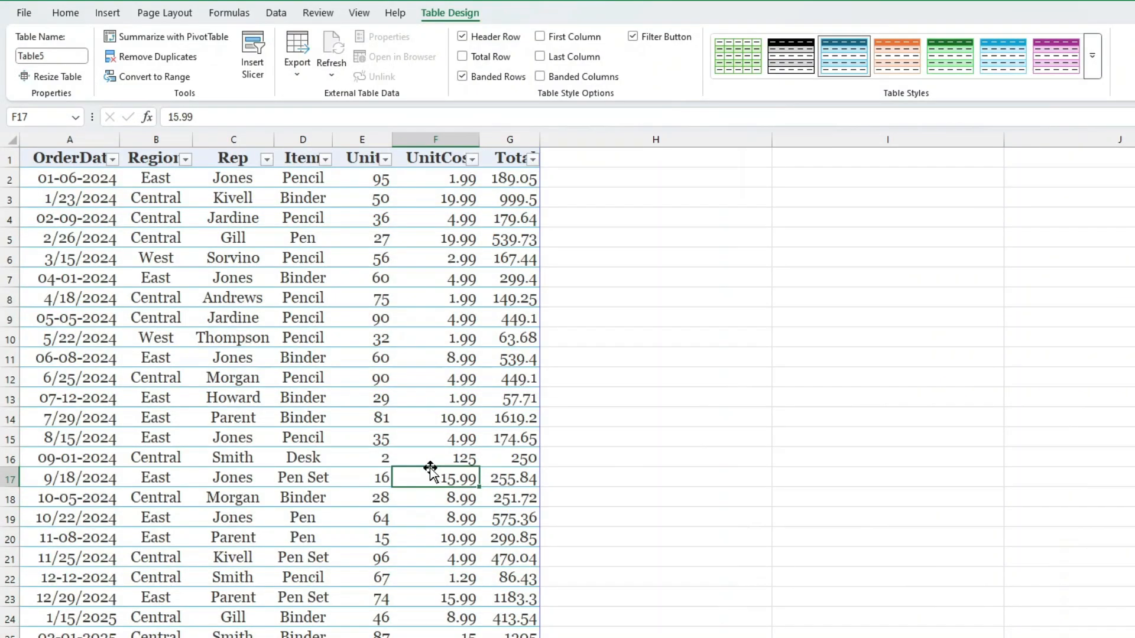
Insert a slicer for the Region field of the order table
{"action": "left_click", "coordinate": [248, 338]}
{"action": "scroll", "coordinate": [268, 540], "scroll_direction": "down", "scroll_amount": 9}
{"action": "scroll", "coordinate": [274, 516], "scroll_direction": "up", "scroll_amount": 9}
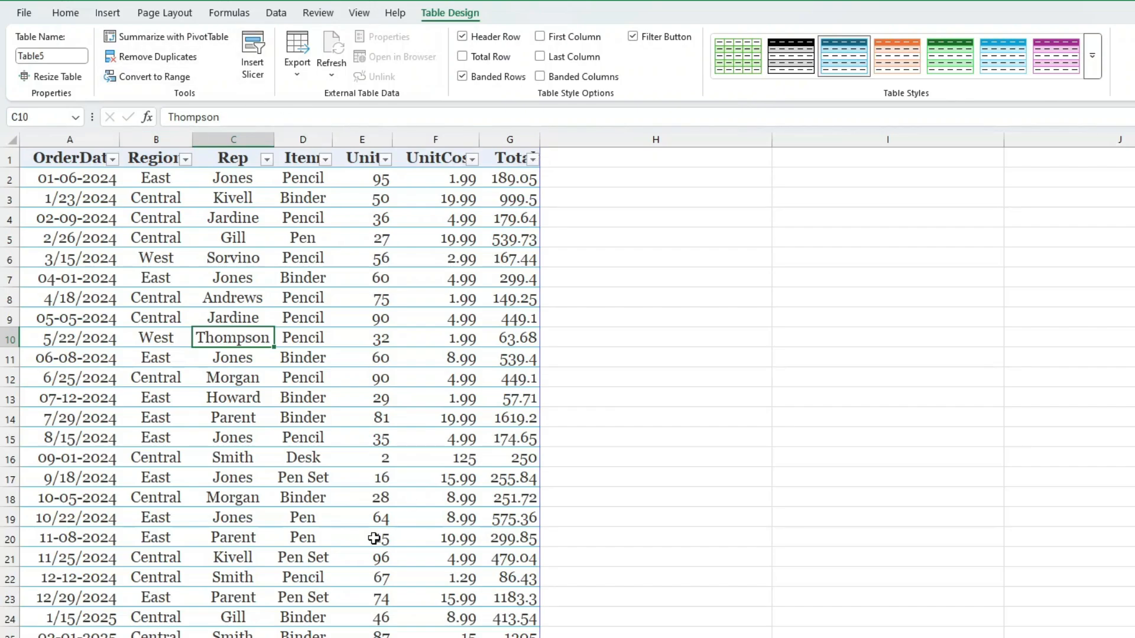
{"action": "left_click", "coordinate": [66, 13]}
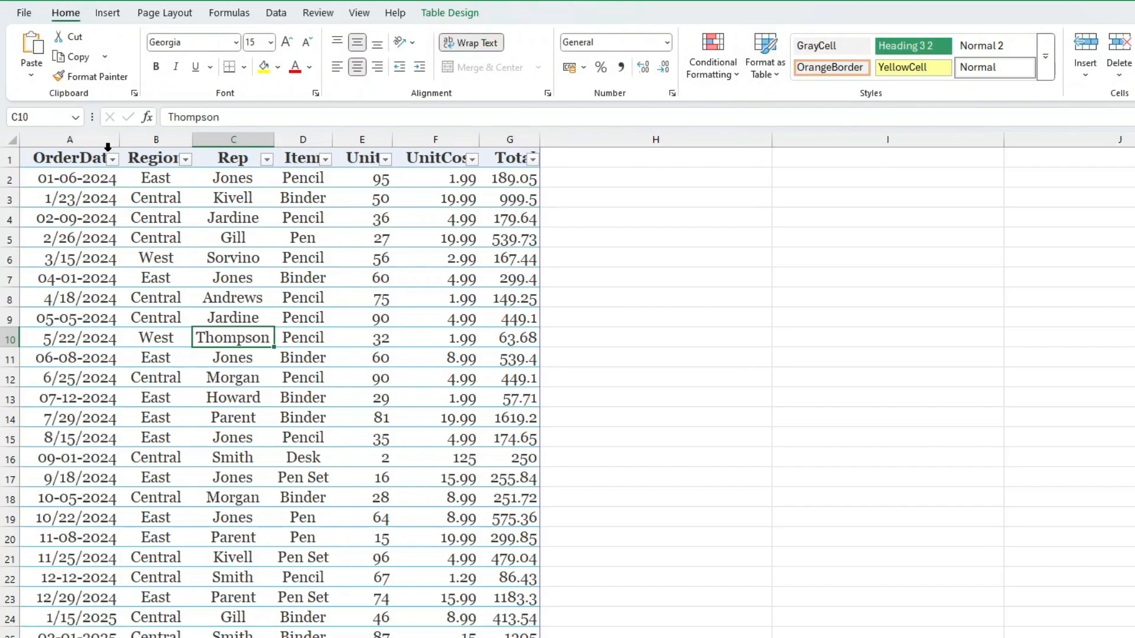
{"action": "left_click", "coordinate": [106, 13]}
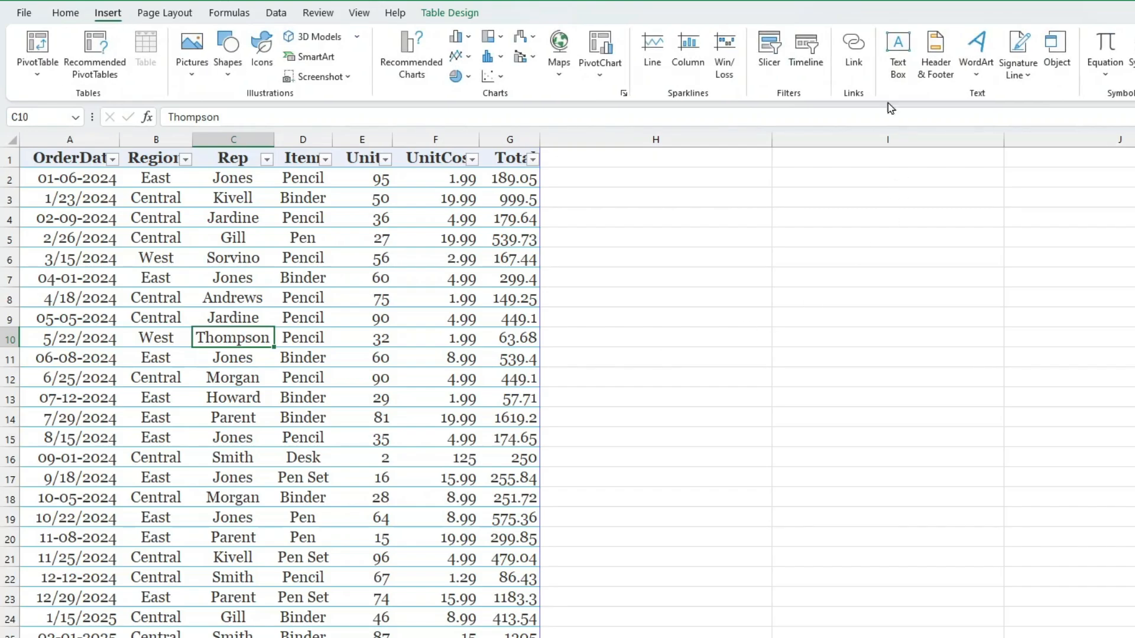
{"action": "left_click", "coordinate": [771, 63]}
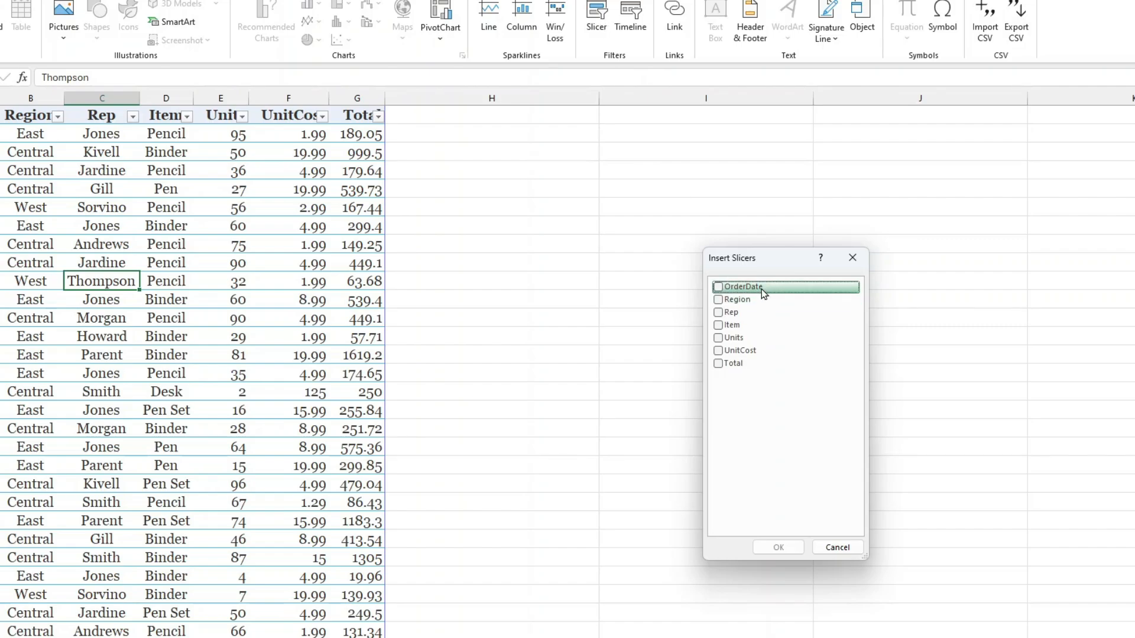
{"action": "left_click_drag", "start_coordinate": [754, 258], "coordinate": [507, 153]}
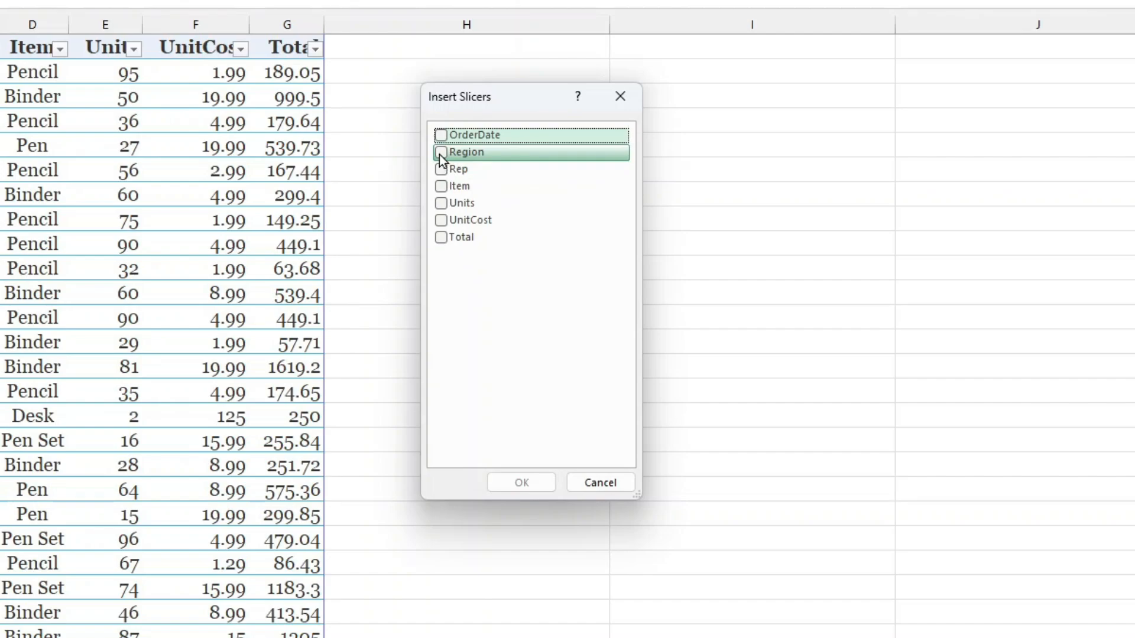
{"action": "left_click", "coordinate": [507, 481]}
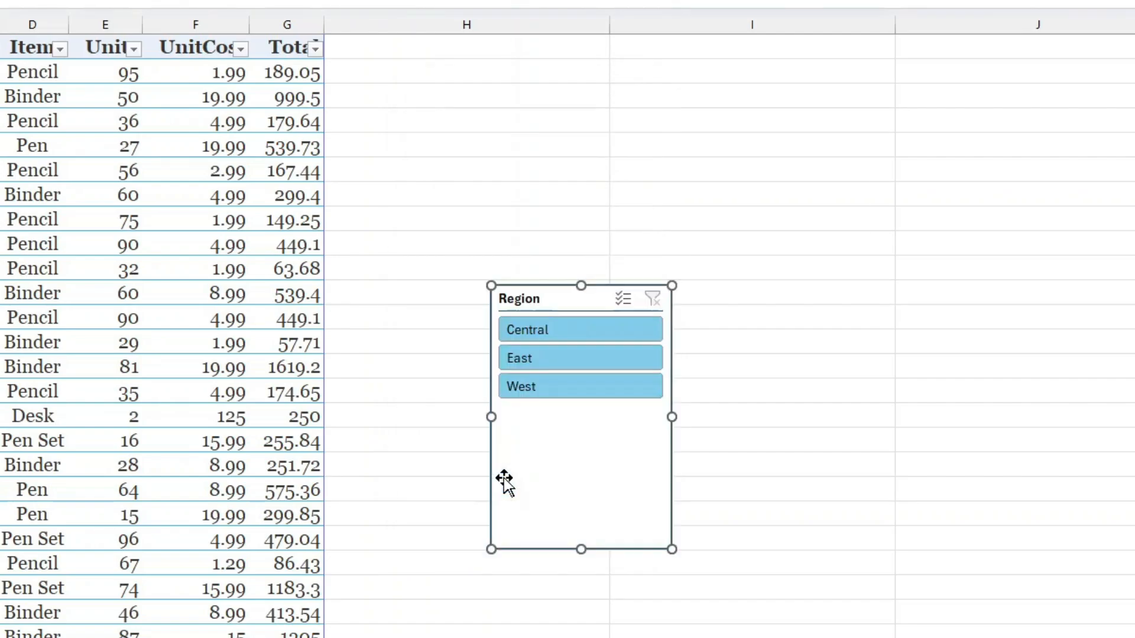
Move the Region slicer to the top of column H beside the table and shorten it to about 3.47 cm high
{"action": "left_click_drag", "start_coordinate": [541, 299], "coordinate": [423, 68]}
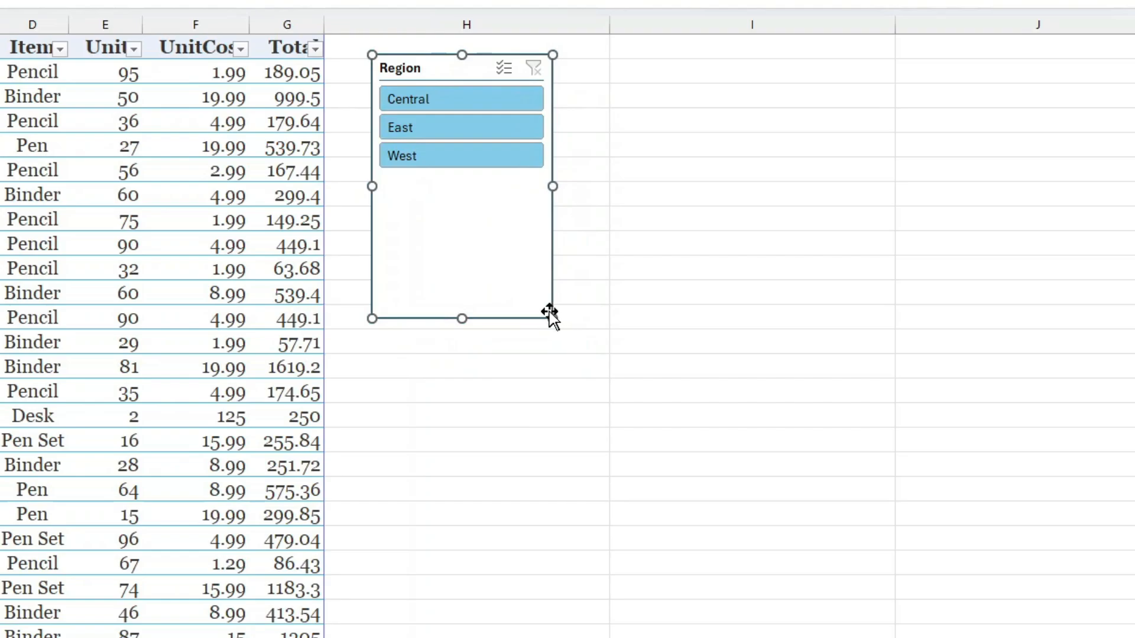
{"action": "left_click_drag", "start_coordinate": [551, 317], "coordinate": [548, 265]}
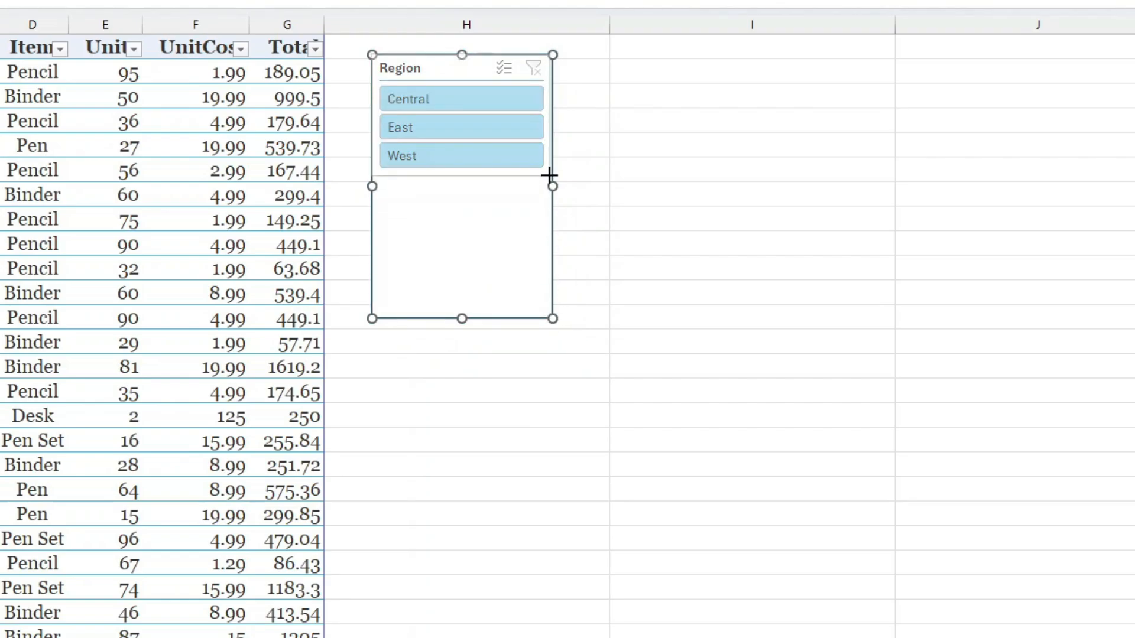
{"action": "left_click_drag", "start_coordinate": [550, 177], "coordinate": [548, 177]}
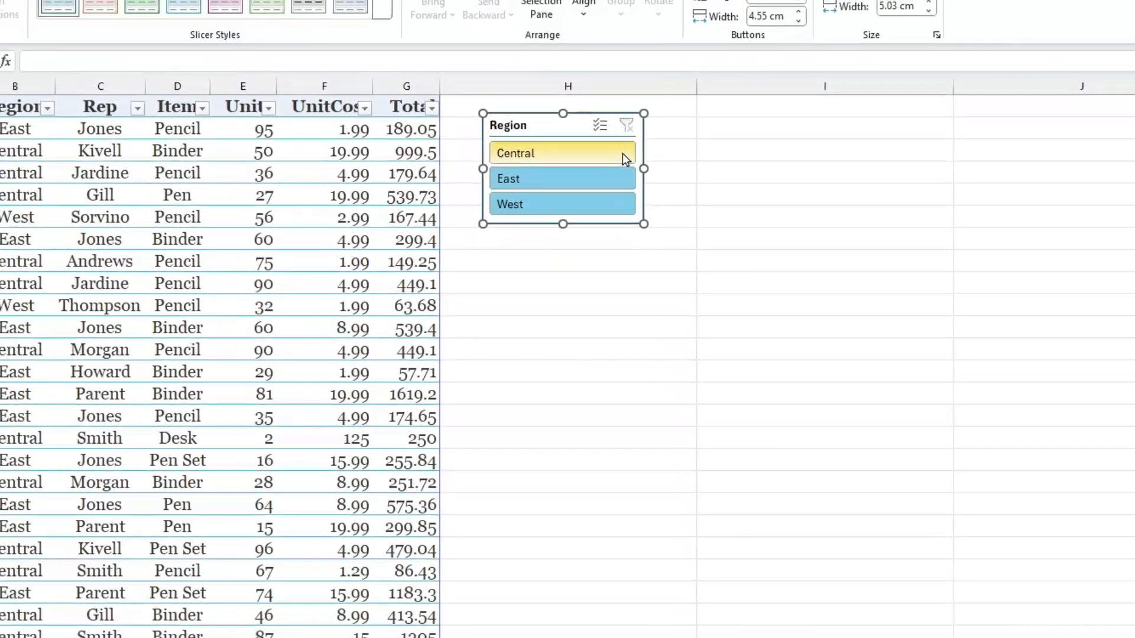
Filter the table with the Region slicer, switching repeatedly between Central, East and West and ending on West
{"action": "left_click", "coordinate": [532, 101]}
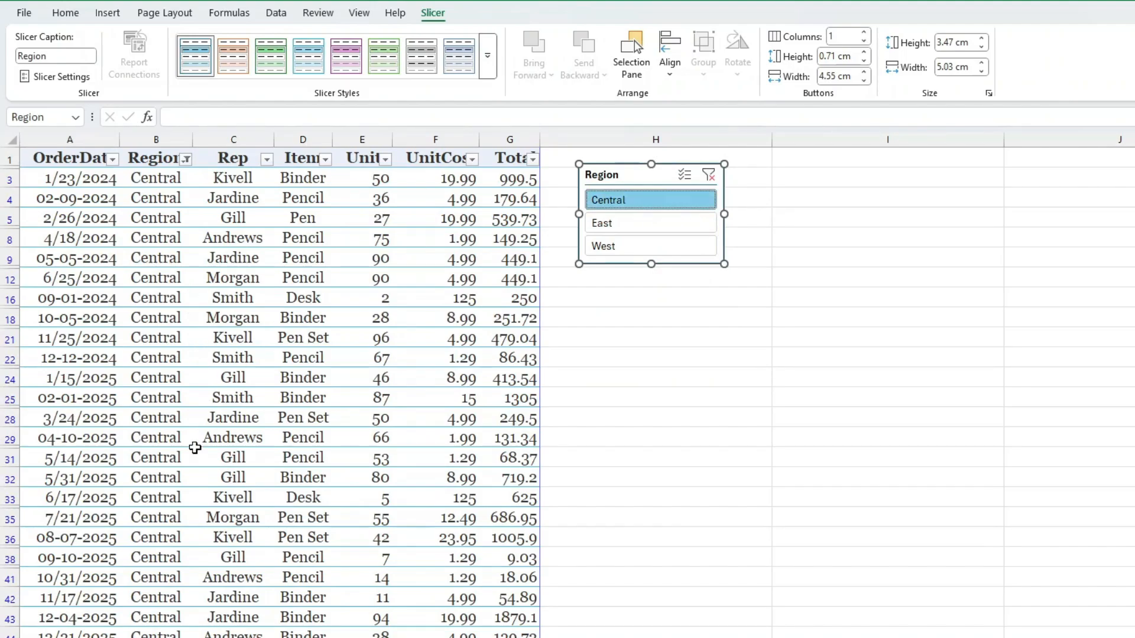
{"action": "left_click", "coordinate": [606, 223]}
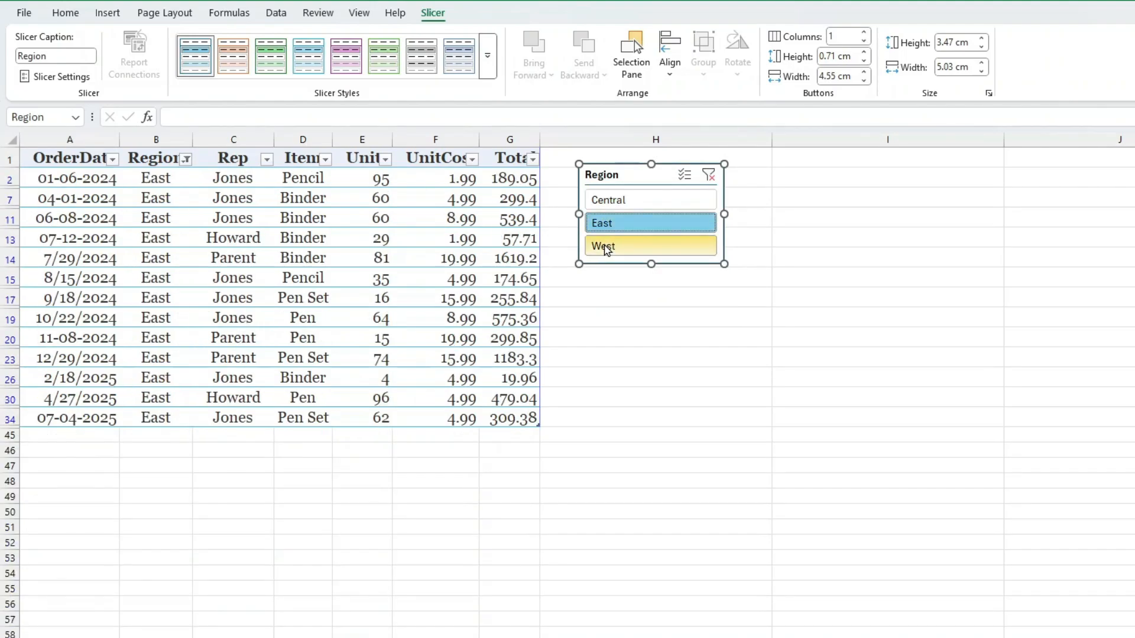
{"action": "left_click", "coordinate": [606, 249]}
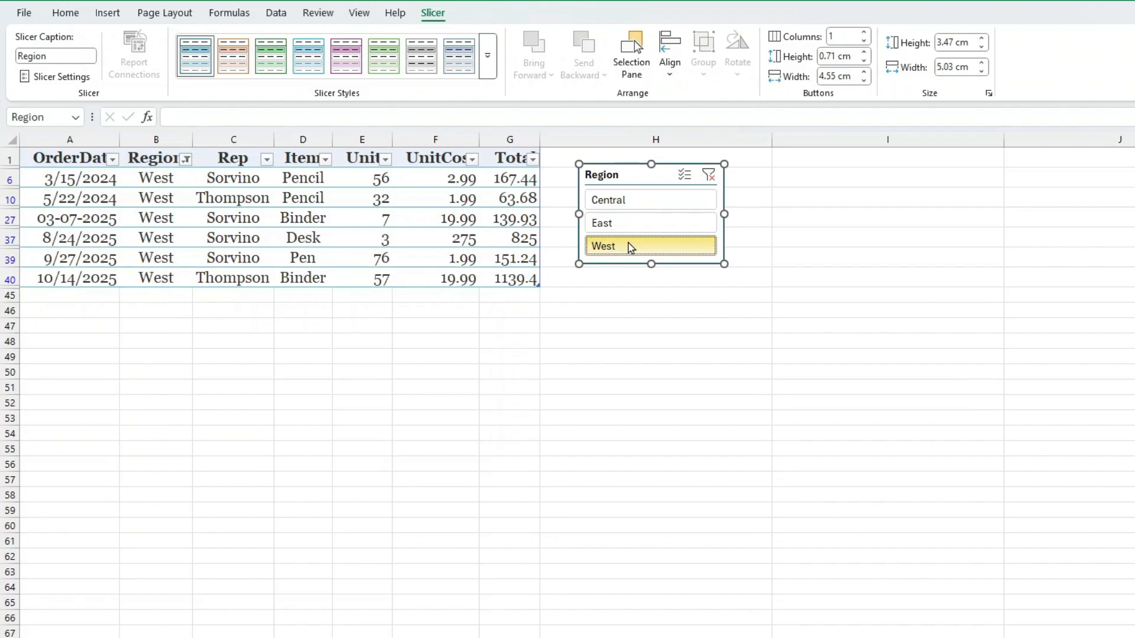
{"action": "left_click", "coordinate": [623, 219]}
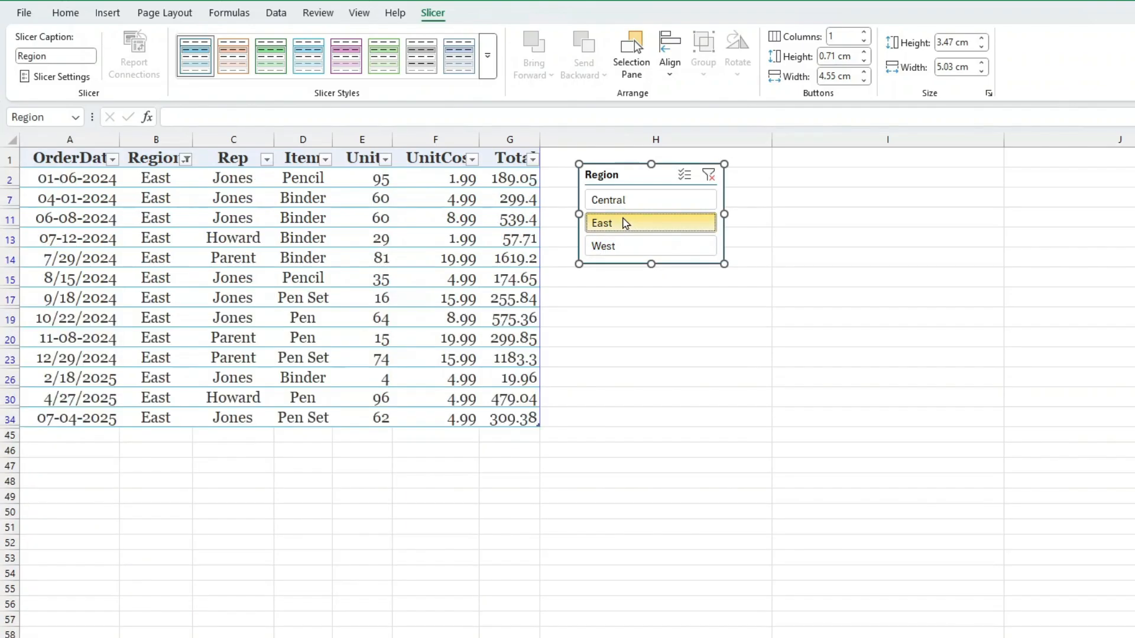
{"action": "left_click", "coordinate": [624, 204]}
{"action": "left_click", "coordinate": [633, 247]}
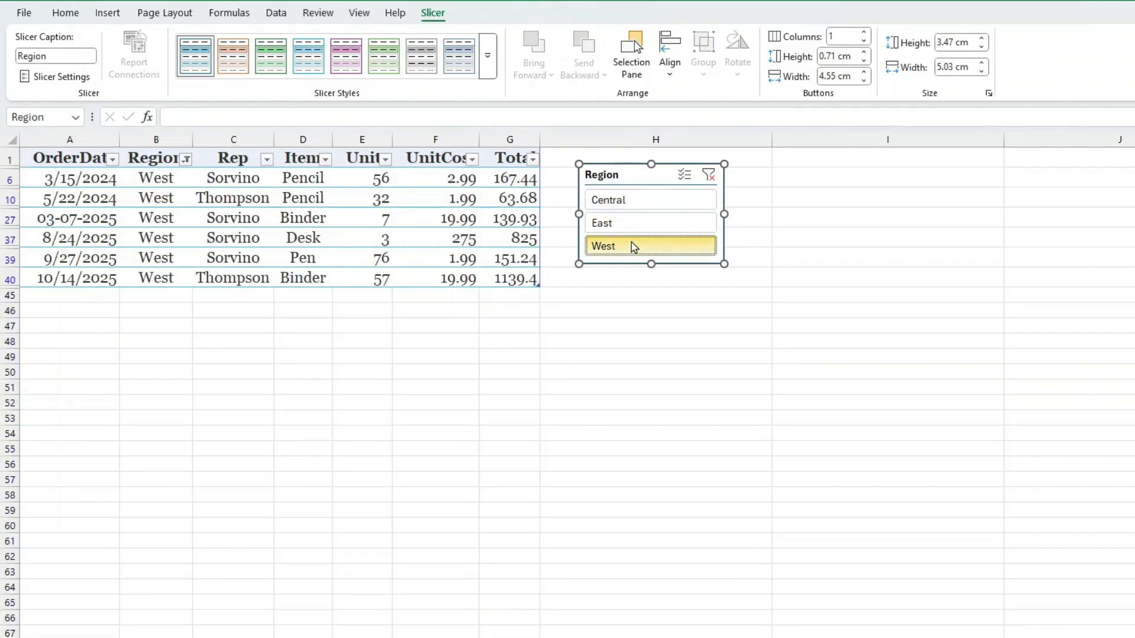
{"action": "left_click", "coordinate": [630, 225]}
{"action": "left_click", "coordinate": [627, 201]}
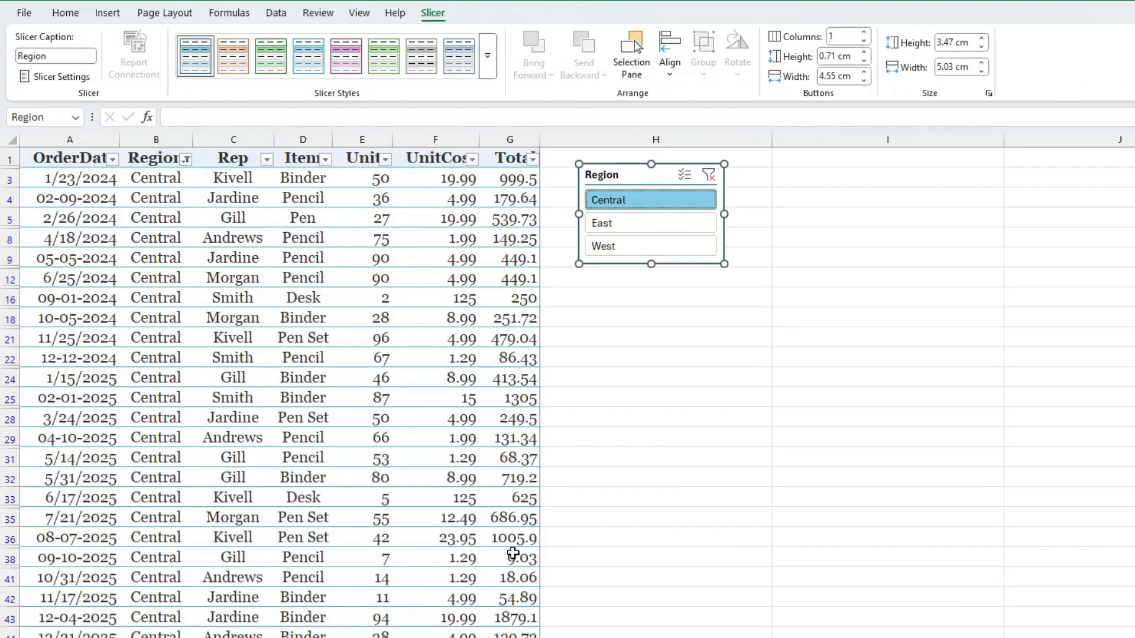
{"action": "left_click", "coordinate": [631, 223]}
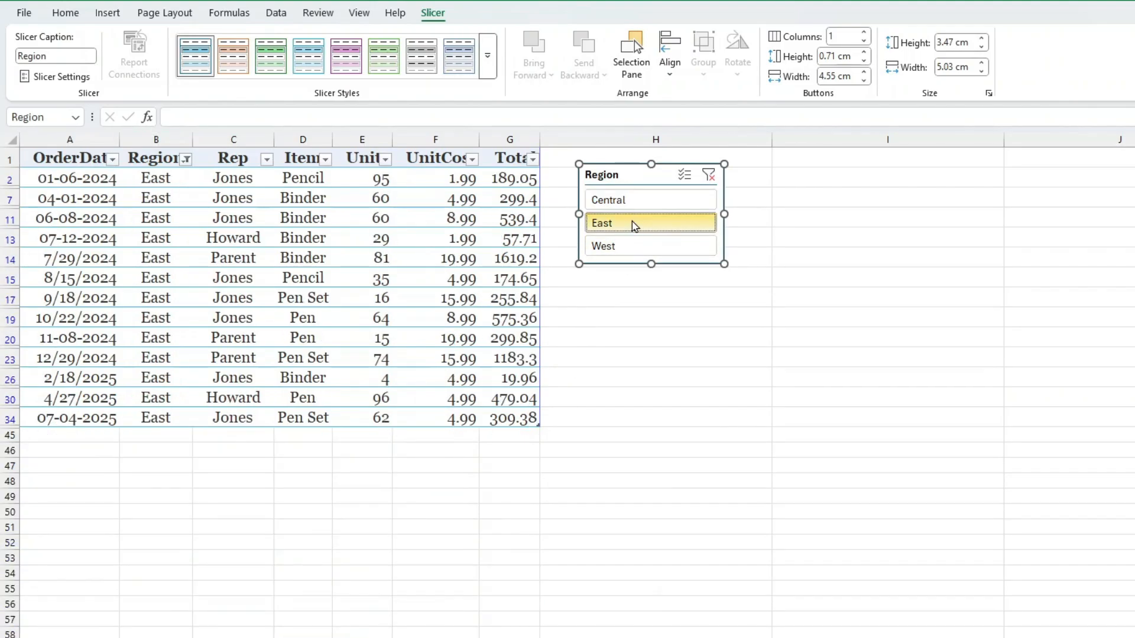
{"action": "left_click", "coordinate": [623, 254]}
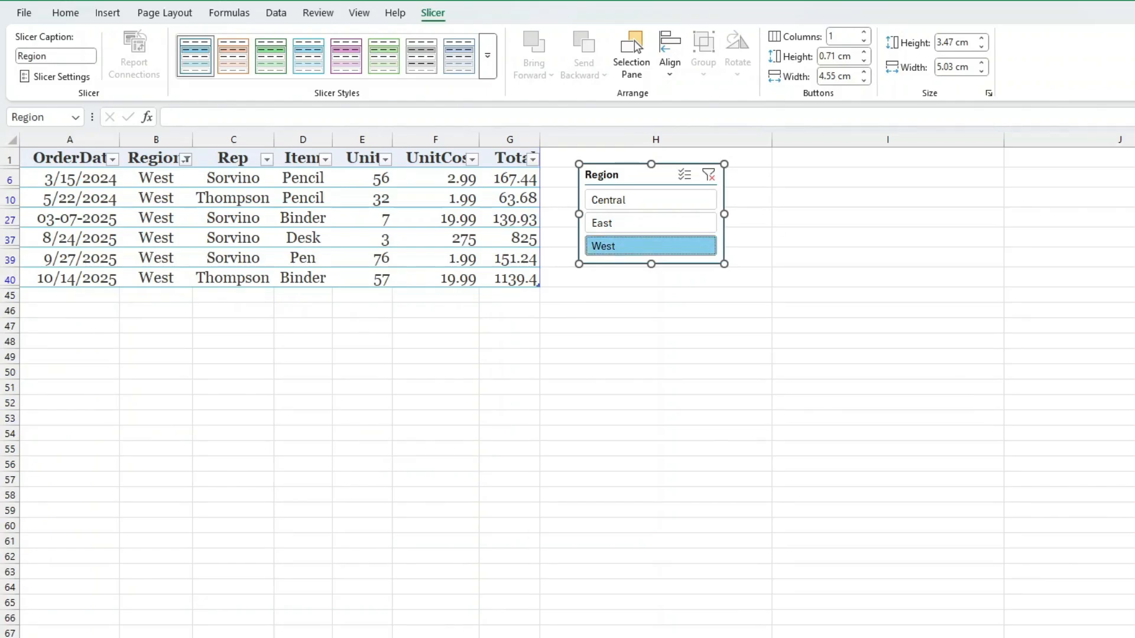
{"action": "left_click", "coordinate": [644, 225]}
{"action": "left_click", "coordinate": [628, 201]}
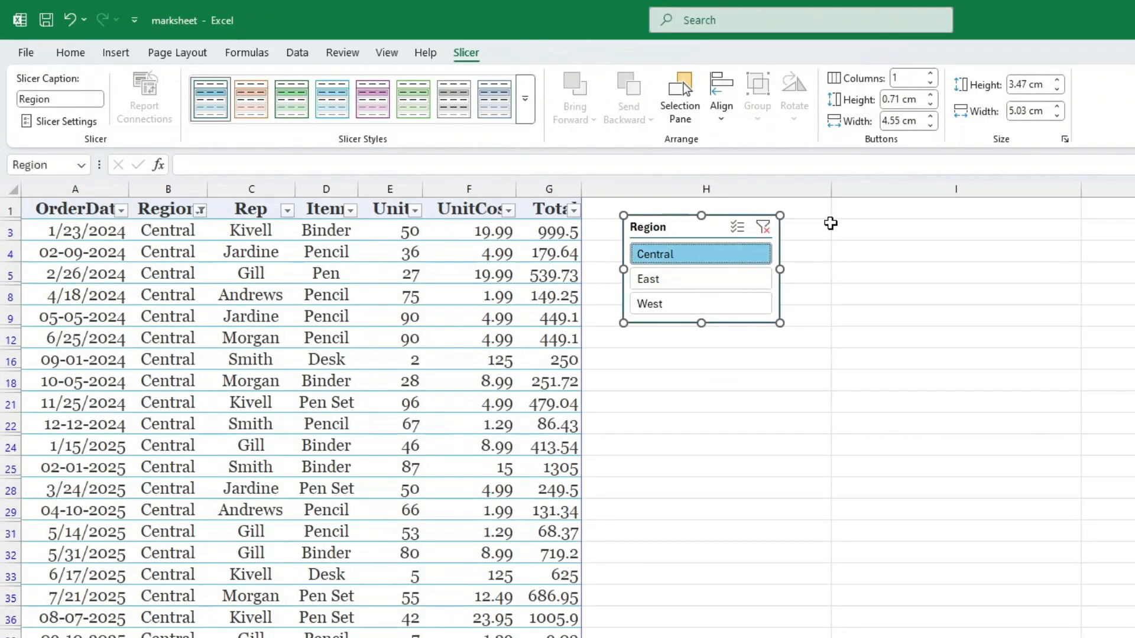
{"action": "left_click", "coordinate": [674, 280]}
{"action": "left_click", "coordinate": [672, 303]}
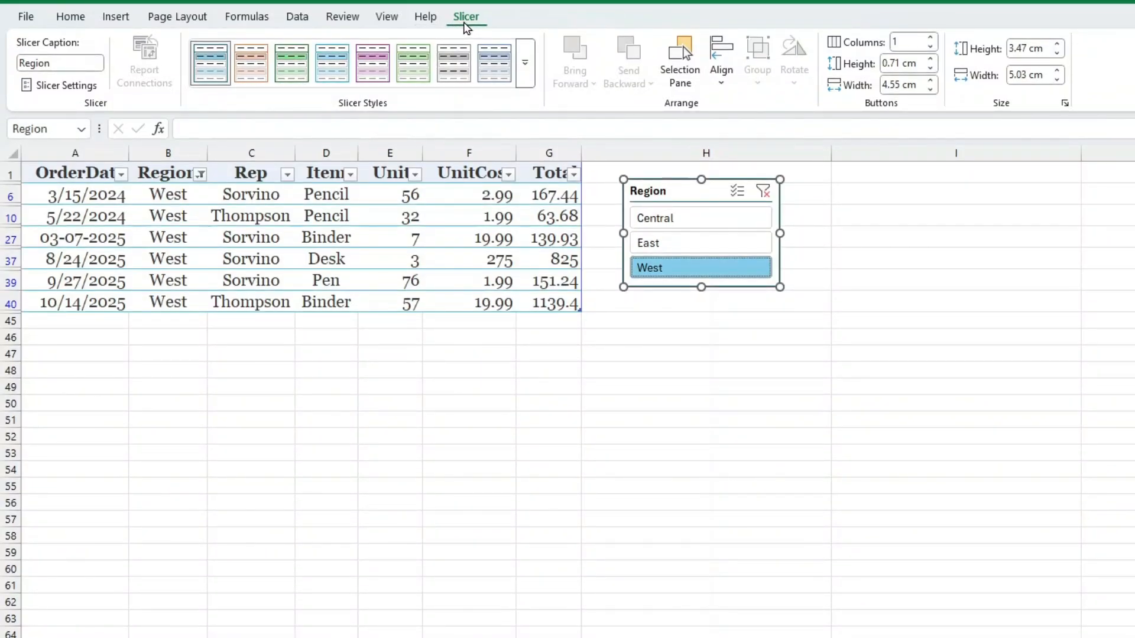
Arrange the Region slicer in 3 columns and resize it to about 9.74 cm wide by 1.93 cm high at the top of column H
{"action": "left_click", "coordinate": [928, 38]}
{"action": "left_click", "coordinate": [929, 38]}
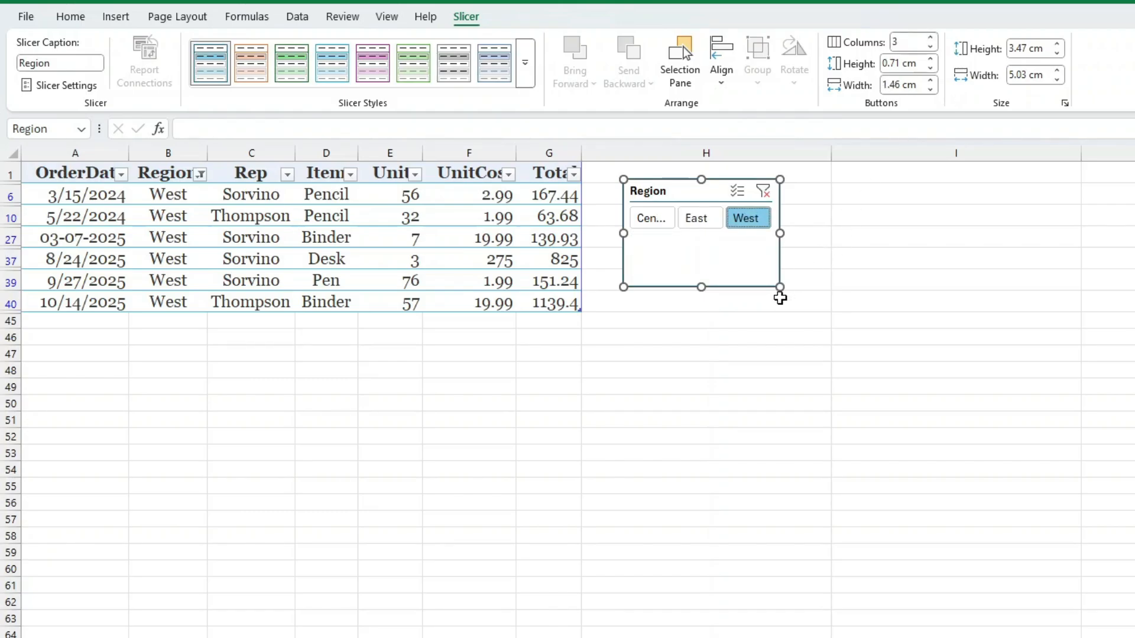
{"action": "left_click_drag", "start_coordinate": [779, 288], "coordinate": [927, 239]}
{"action": "left_click_drag", "start_coordinate": [792, 185], "coordinate": [775, 171]}
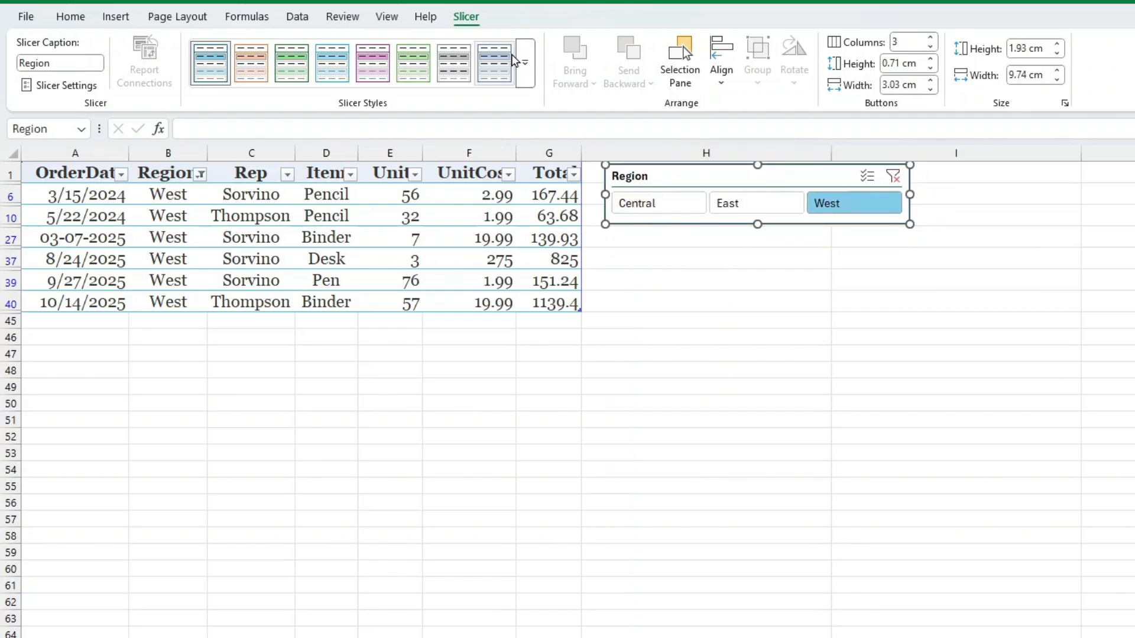
Try the bright blue dark slicer style on the Region slicer, and settle on the dark teal-blue one
{"action": "left_click", "coordinate": [523, 71]}
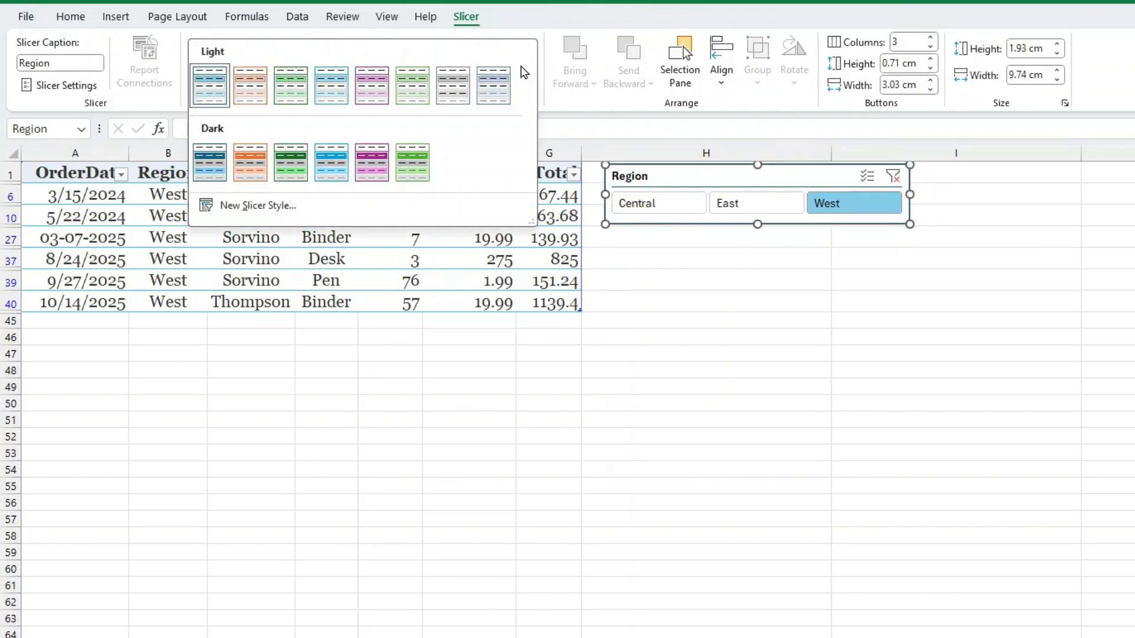
{"action": "left_click", "coordinate": [334, 167]}
{"action": "left_click", "coordinate": [525, 64]}
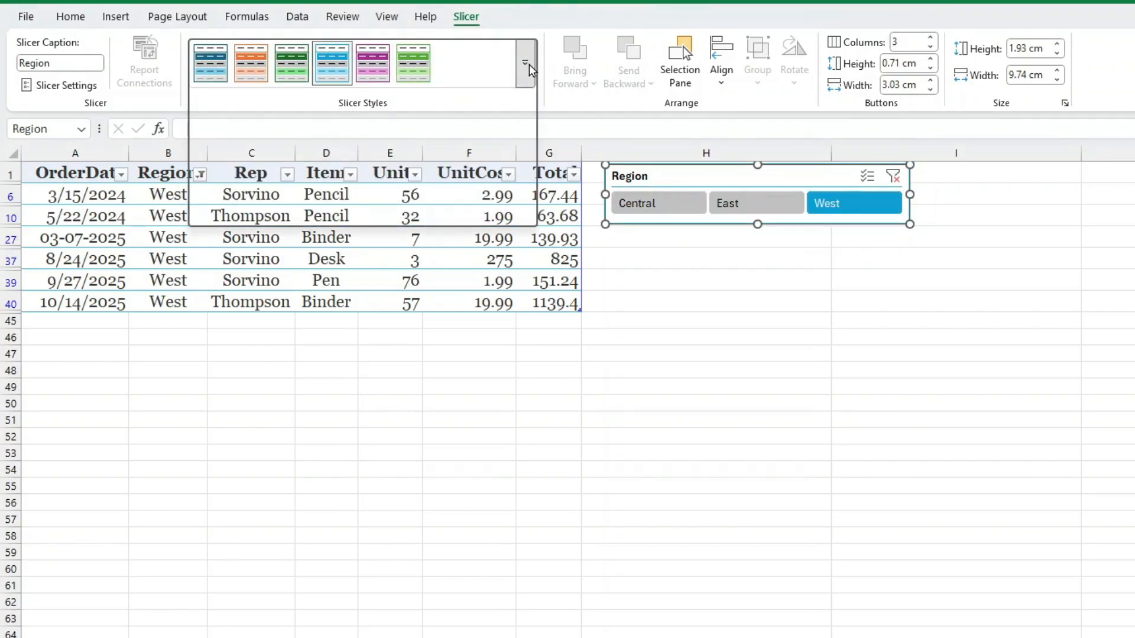
{"action": "left_click", "coordinate": [218, 170]}
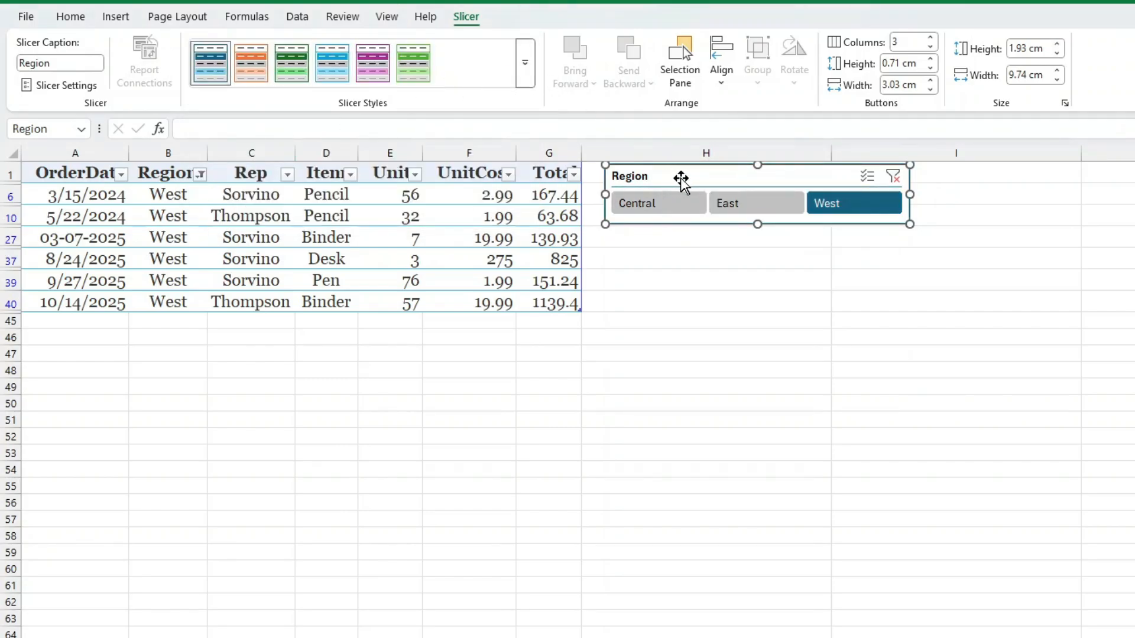
Filter the order table with the Region slicer, switching repeatedly between East, Central and West and ending on East
{"action": "left_click", "coordinate": [760, 205]}
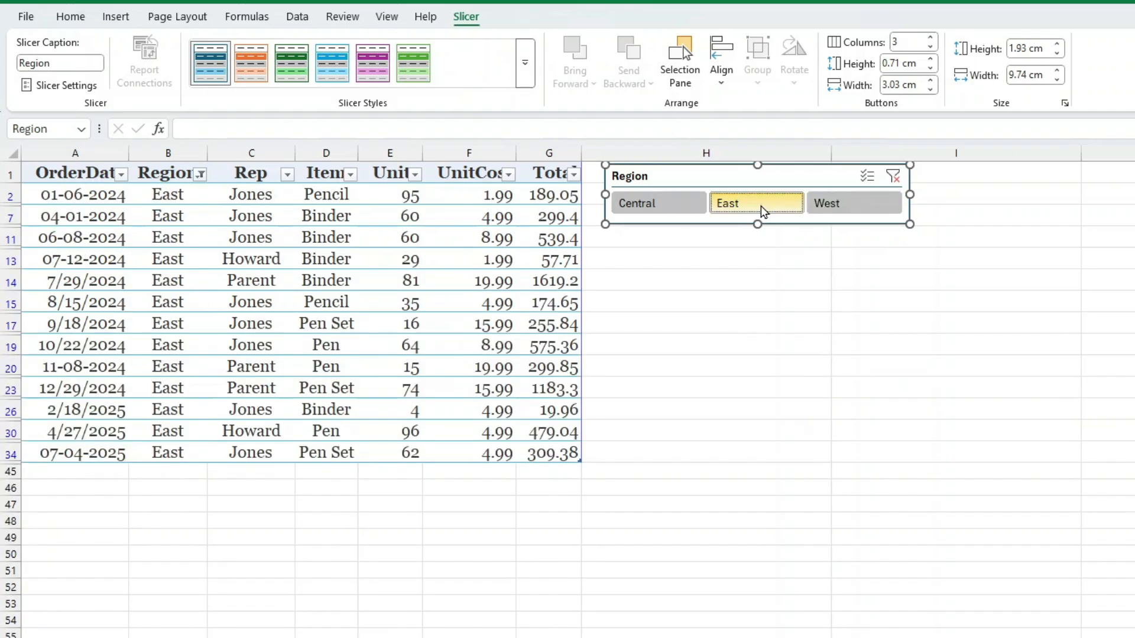
{"action": "left_click", "coordinate": [648, 205]}
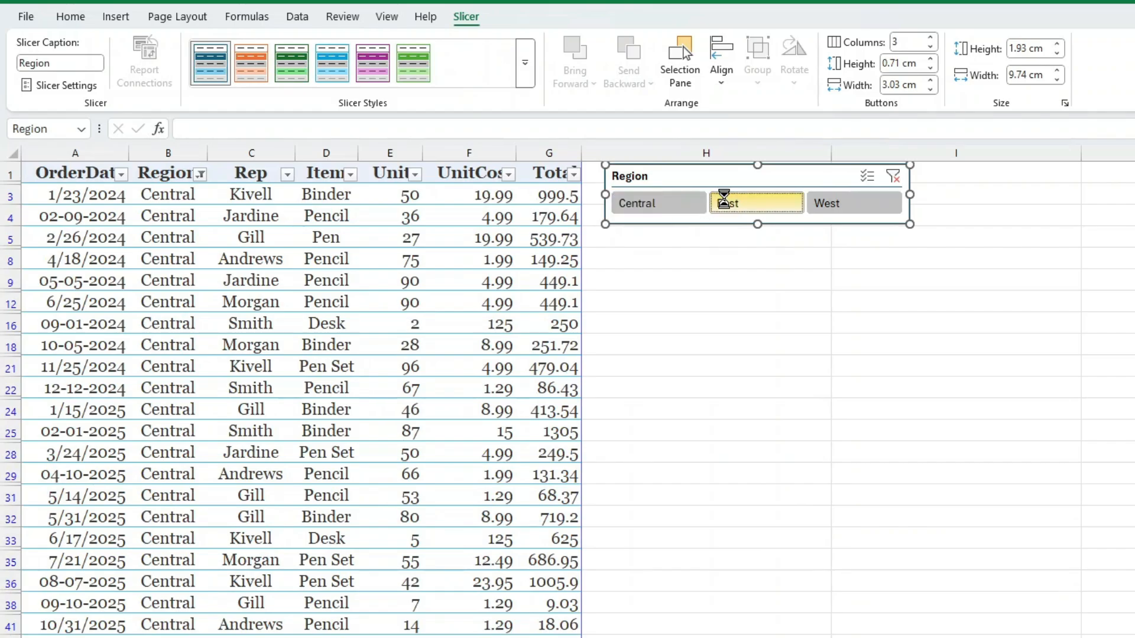
{"action": "left_click", "coordinate": [730, 203]}
{"action": "left_click", "coordinate": [877, 205]}
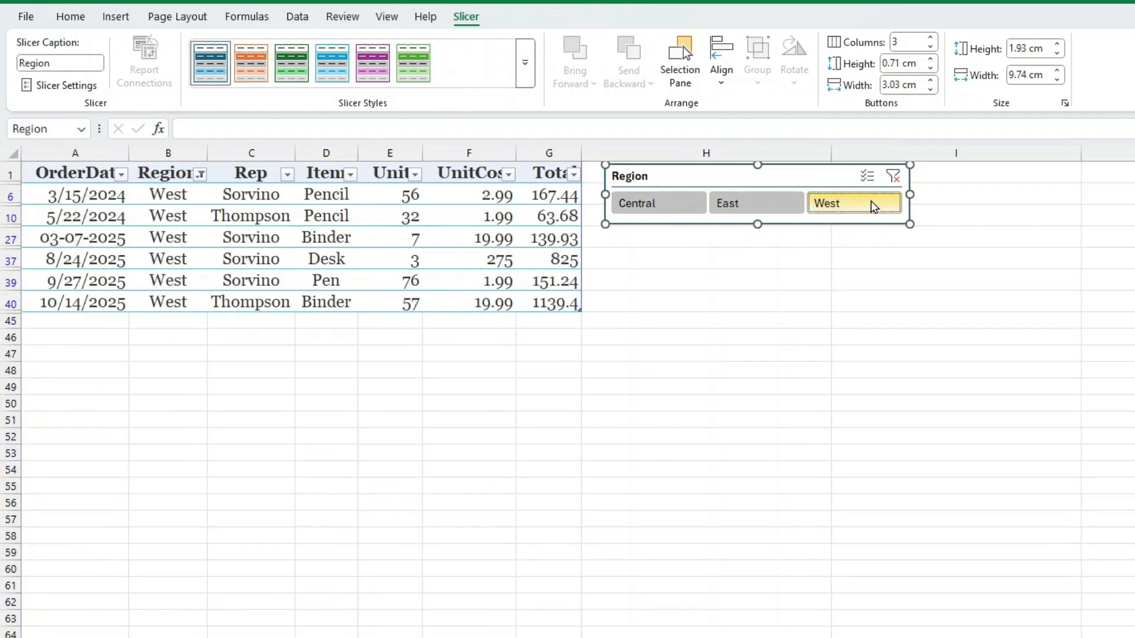
{"action": "left_click", "coordinate": [736, 205]}
{"action": "left_click", "coordinate": [828, 204]}
{"action": "left_click", "coordinate": [756, 207]}
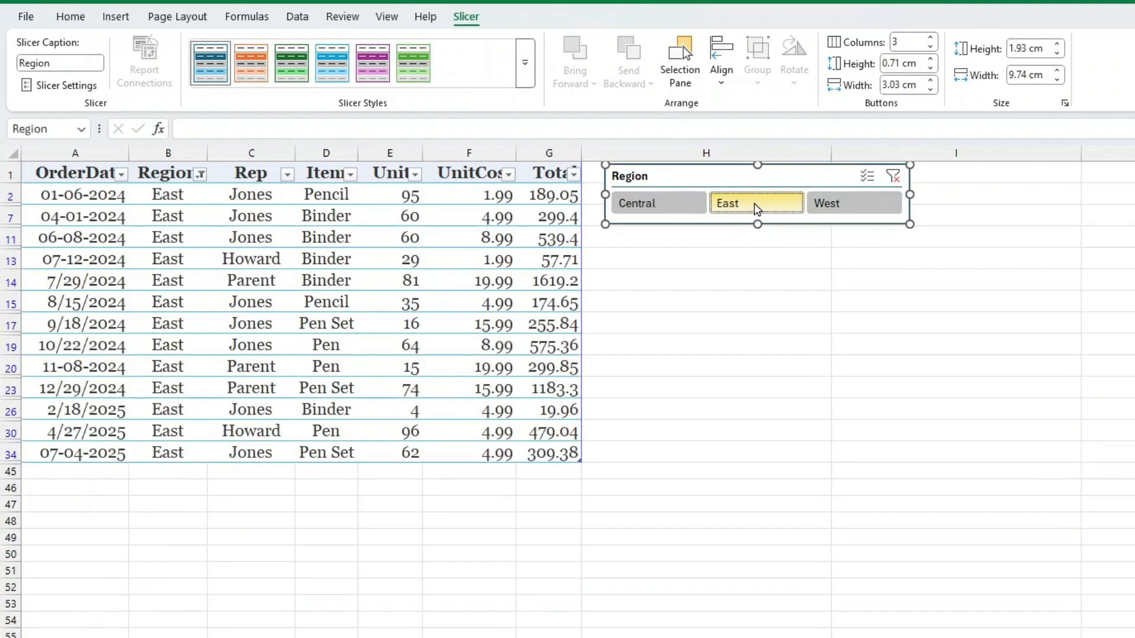
{"action": "left_click", "coordinate": [838, 207]}
{"action": "left_click", "coordinate": [765, 207]}
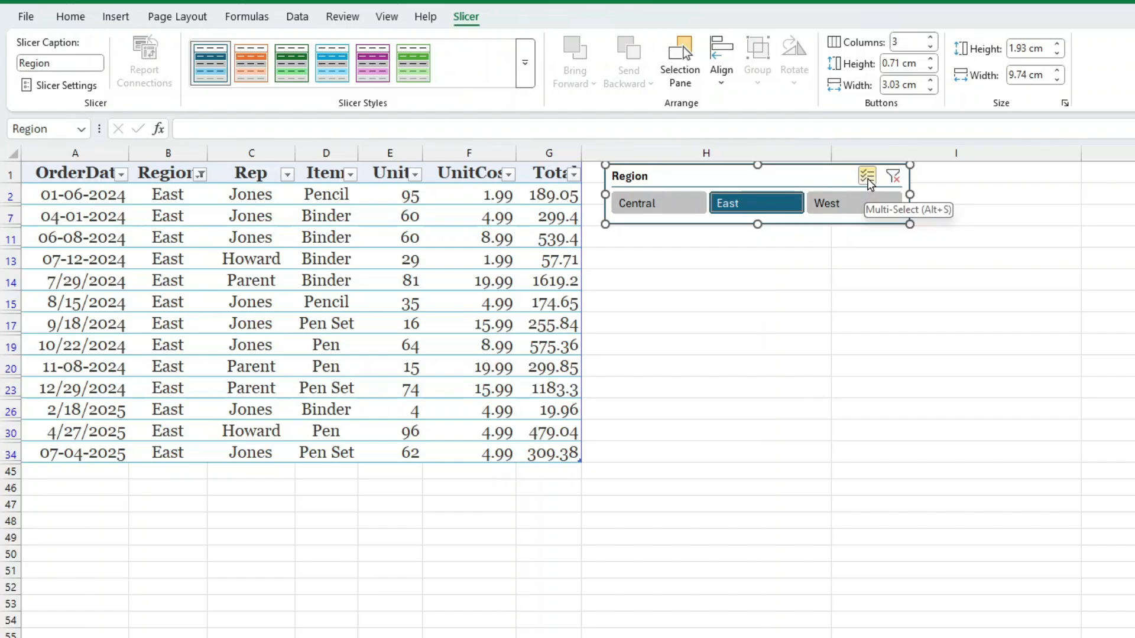
Turn on multi-select in the Region slicer and add West and Central to the East selection
{"action": "left_click", "coordinate": [868, 177]}
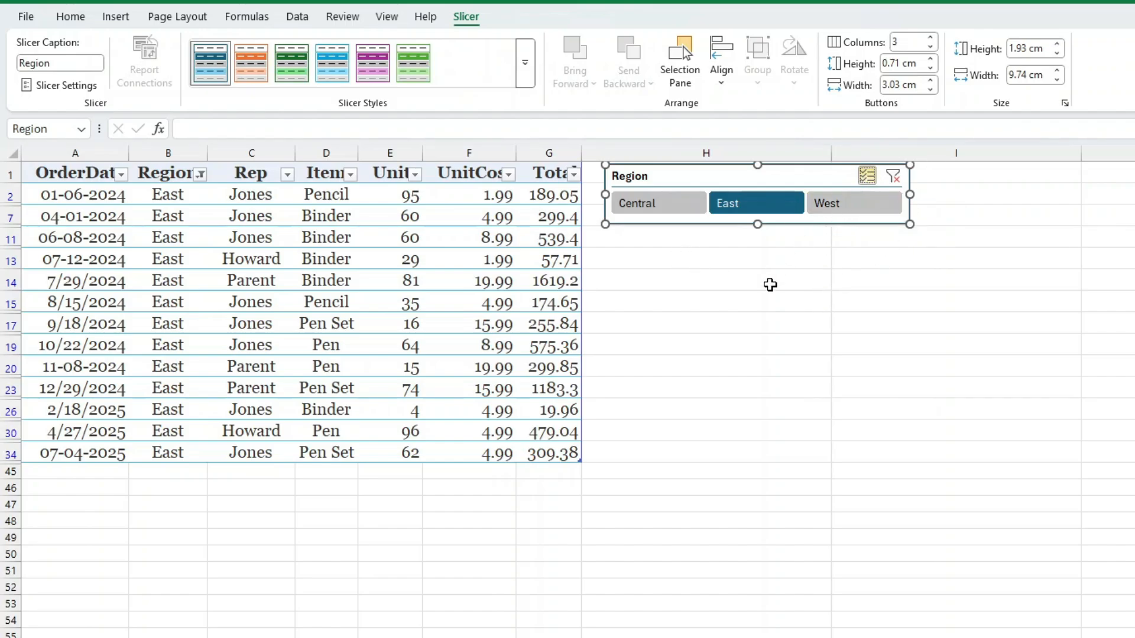
{"action": "left_click", "coordinate": [834, 204]}
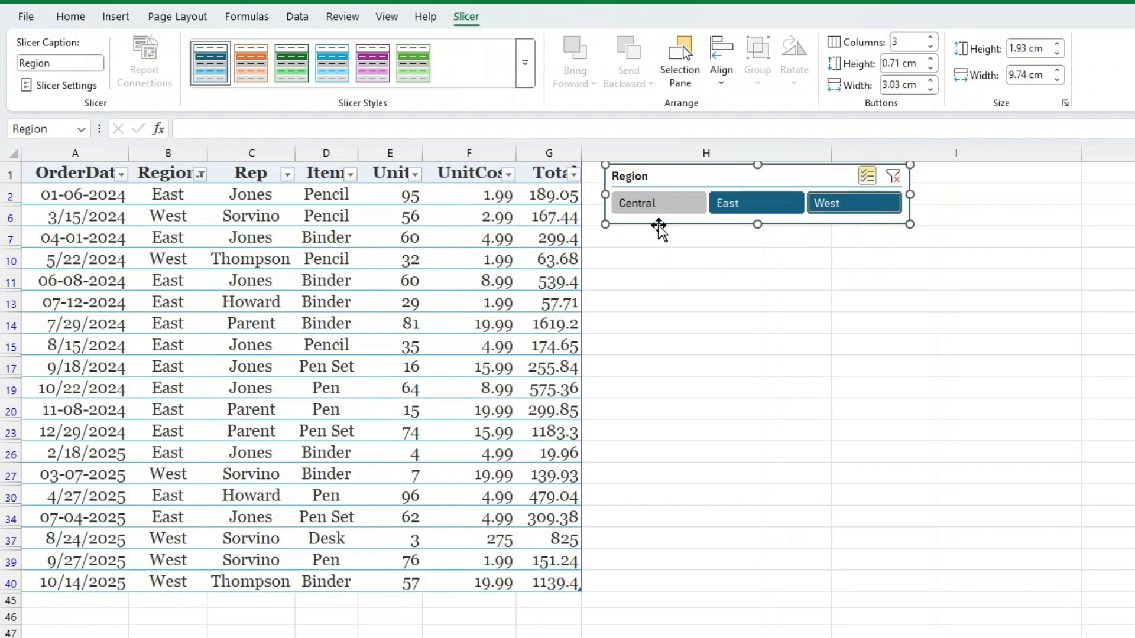
{"action": "left_click", "coordinate": [667, 217]}
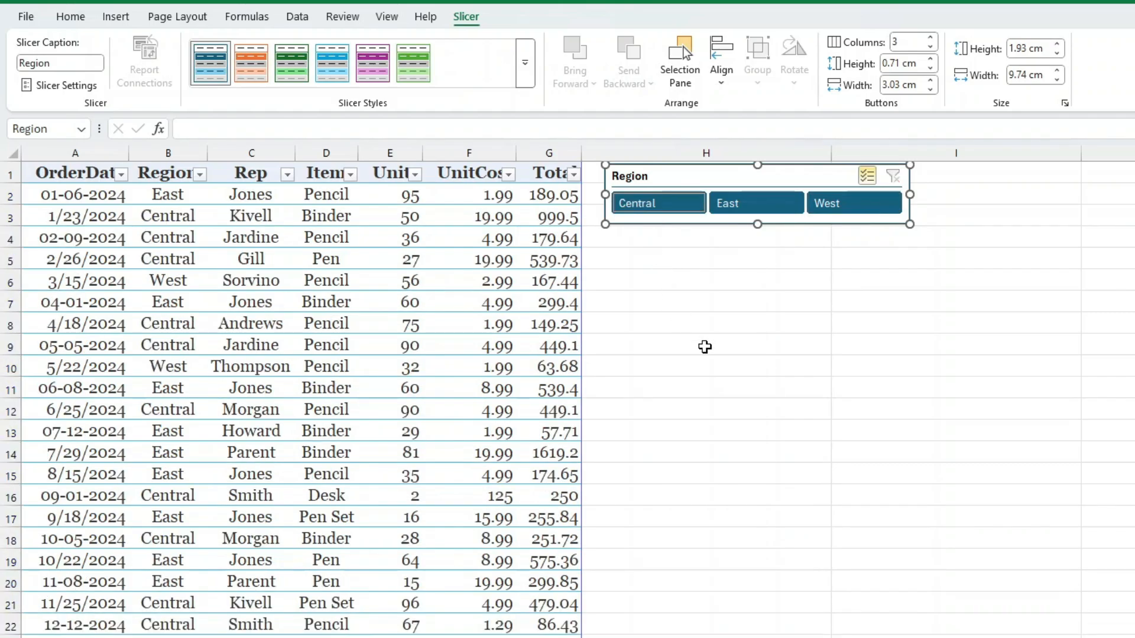
Toggle East and West in the Region slicer until only Central and East are selected, and clear the slicer's filter
{"action": "left_click", "coordinate": [747, 217]}
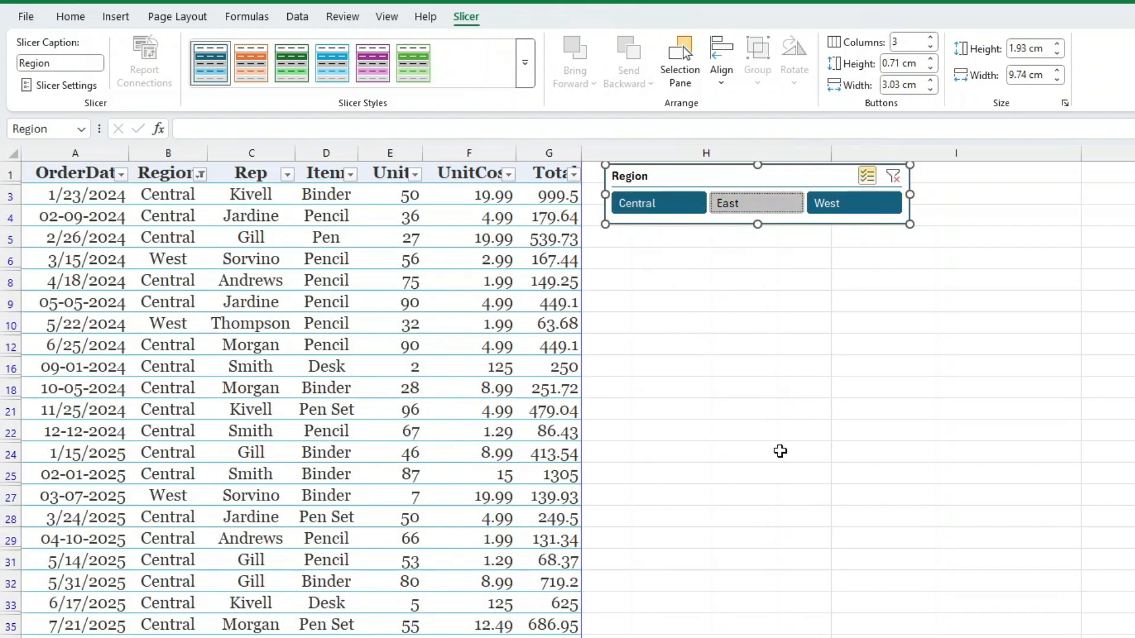
{"action": "left_click", "coordinate": [752, 204]}
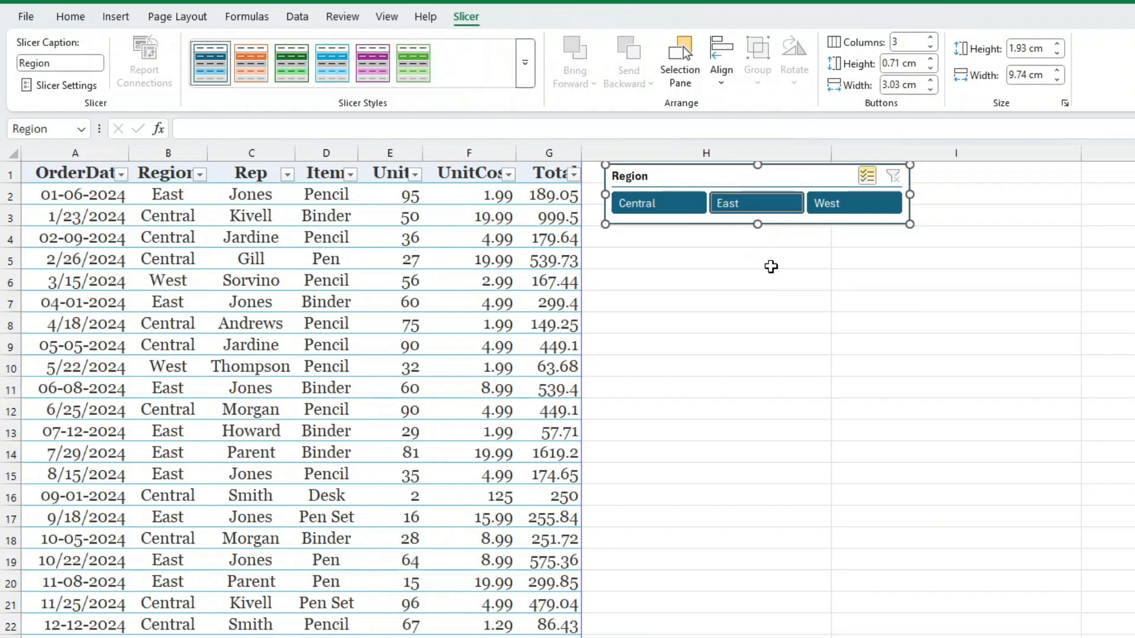
{"action": "left_click", "coordinate": [854, 203]}
{"action": "left_click", "coordinate": [759, 204]}
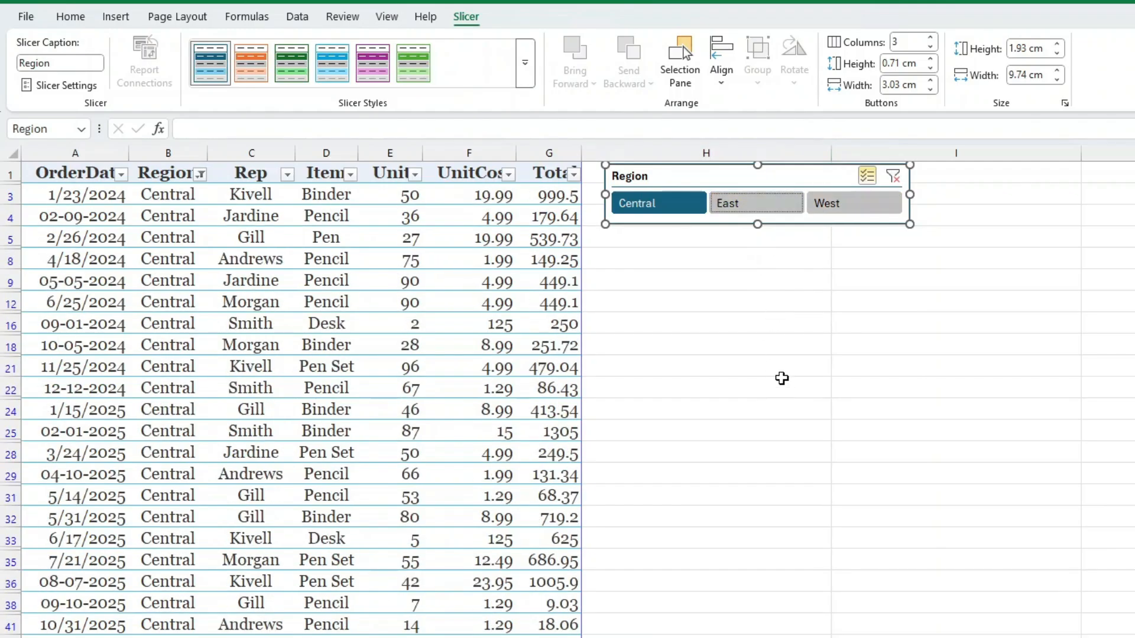
{"action": "left_click", "coordinate": [746, 208]}
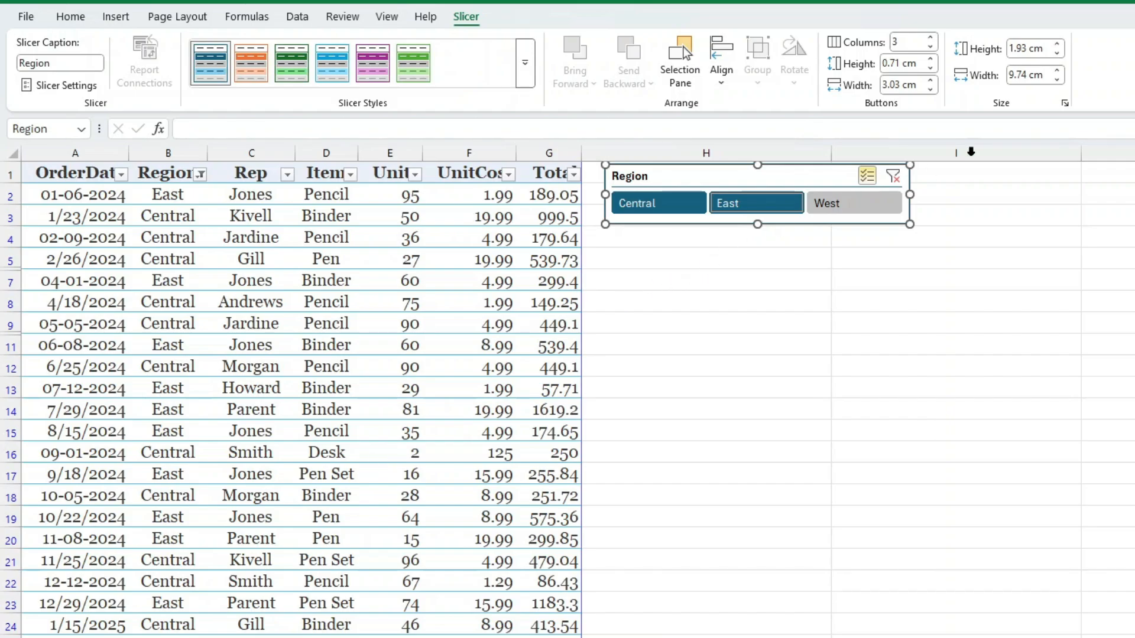
{"action": "left_click", "coordinate": [892, 176]}
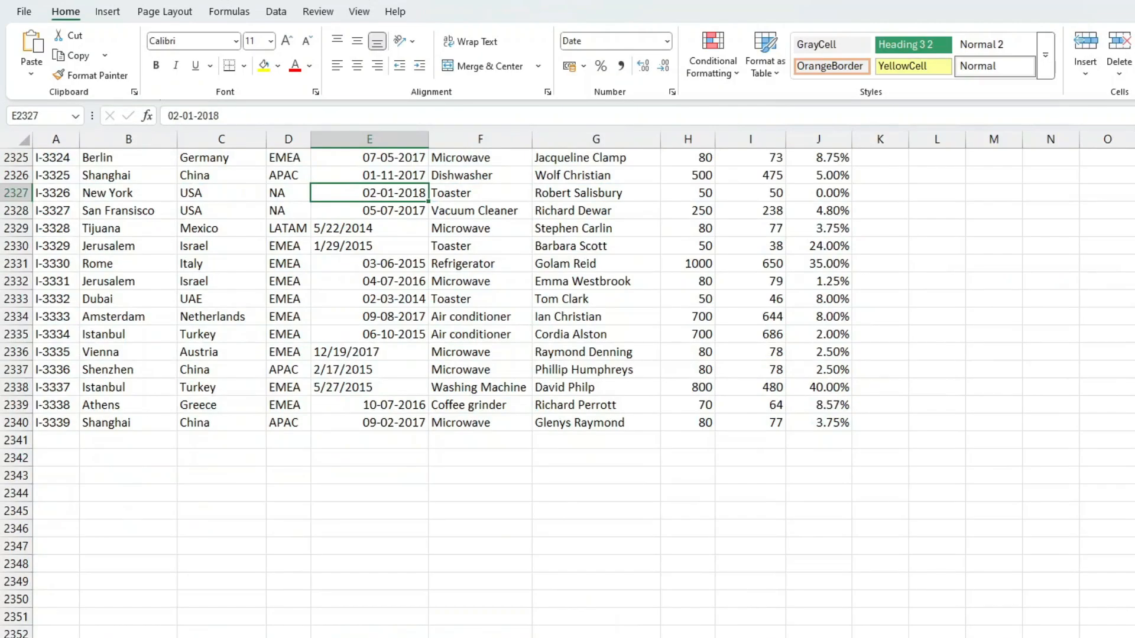
Examine the store sales list, from its last records around row 2340 back to the headers and first rows
{"action": "scroll", "coordinate": [434, 457], "scroll_direction": "up", "scroll_amount": 5}
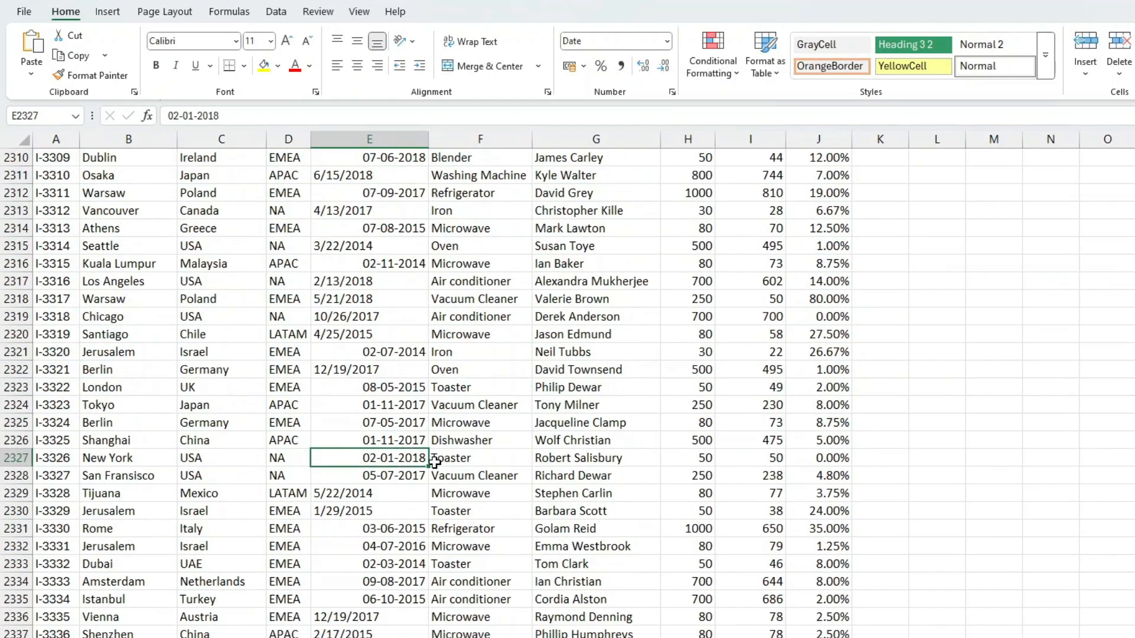
{"action": "scroll", "coordinate": [408, 556], "scroll_direction": "down", "scroll_amount": 5}
{"action": "scroll", "coordinate": [366, 600], "scroll_direction": "up", "scroll_amount": 4}
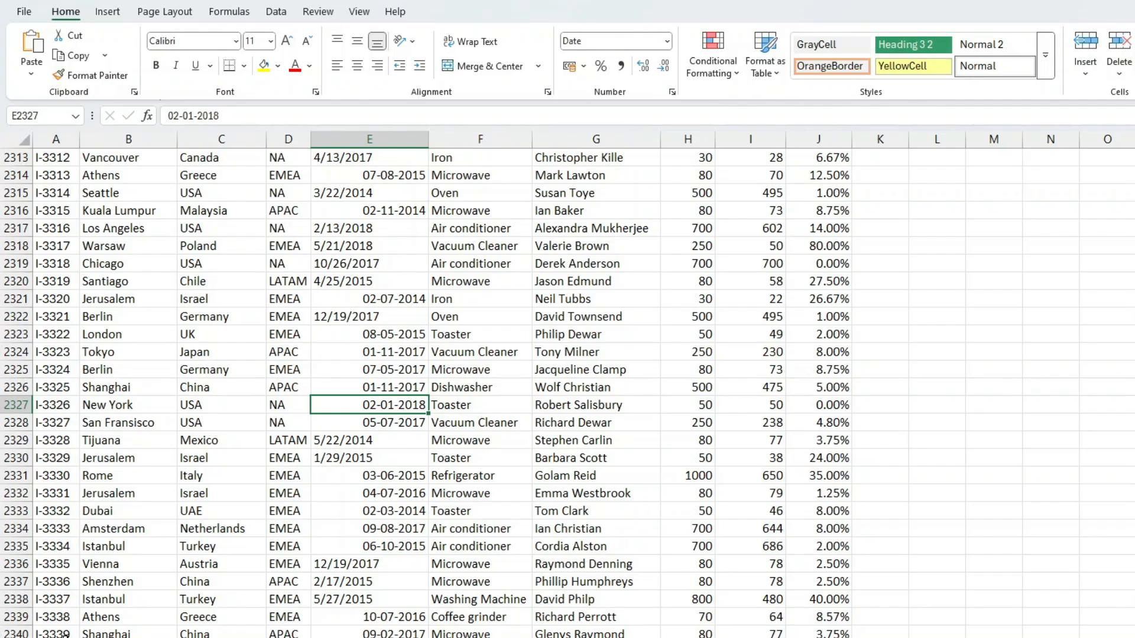
{"action": "left_click", "coordinate": [65, 634]}
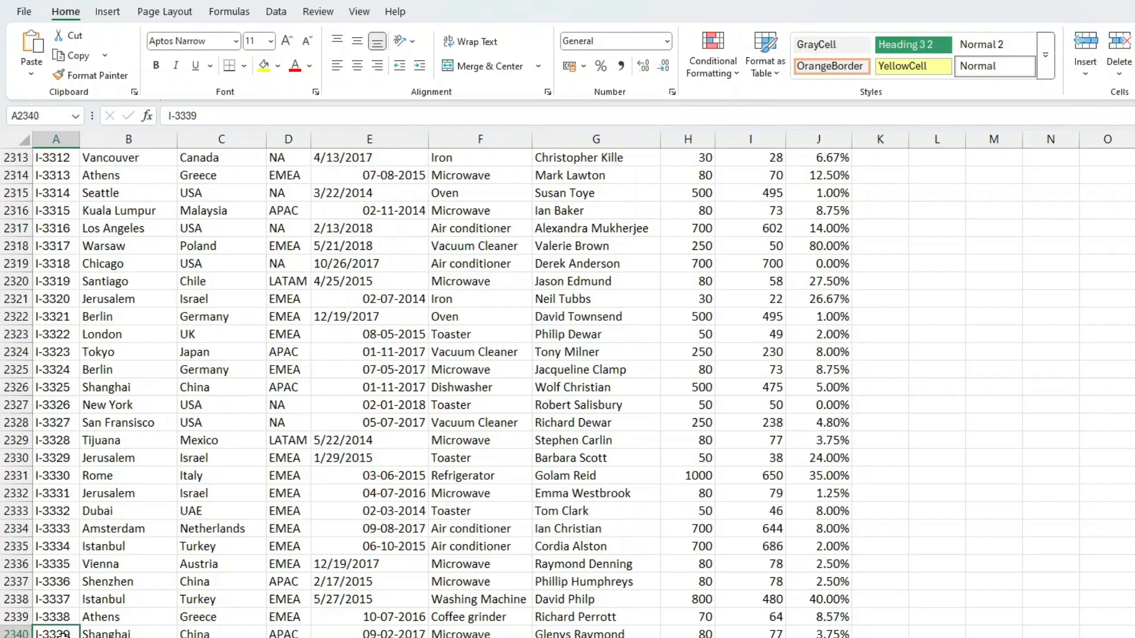
{"action": "key", "text": "ctrl+Home"}
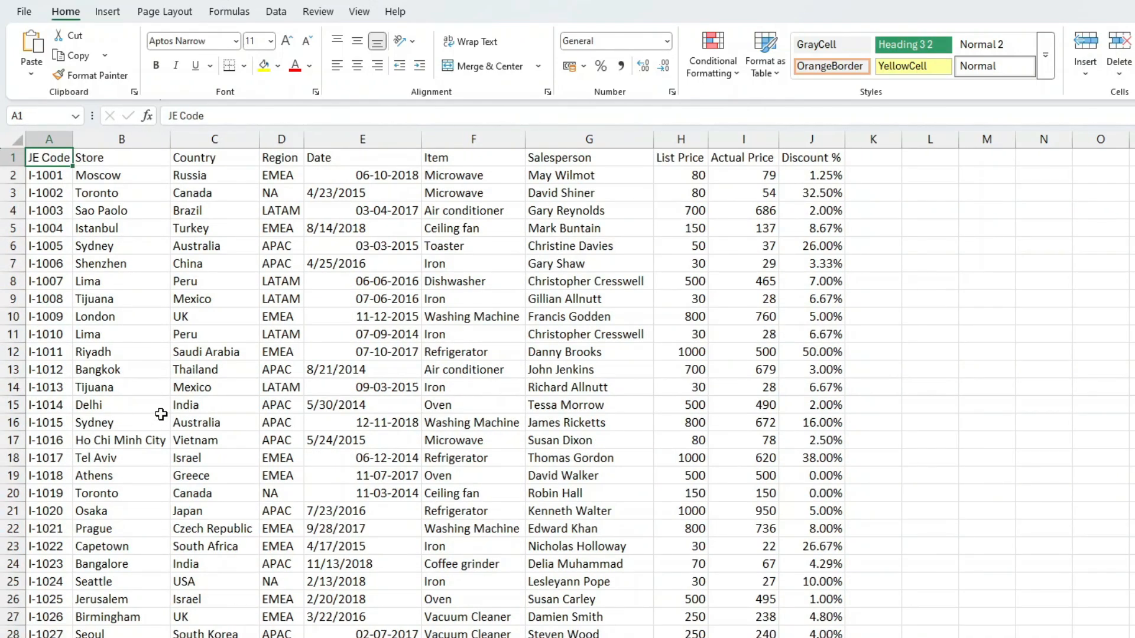
{"action": "scroll", "coordinate": [161, 414], "scroll_direction": "down", "scroll_amount": 18}
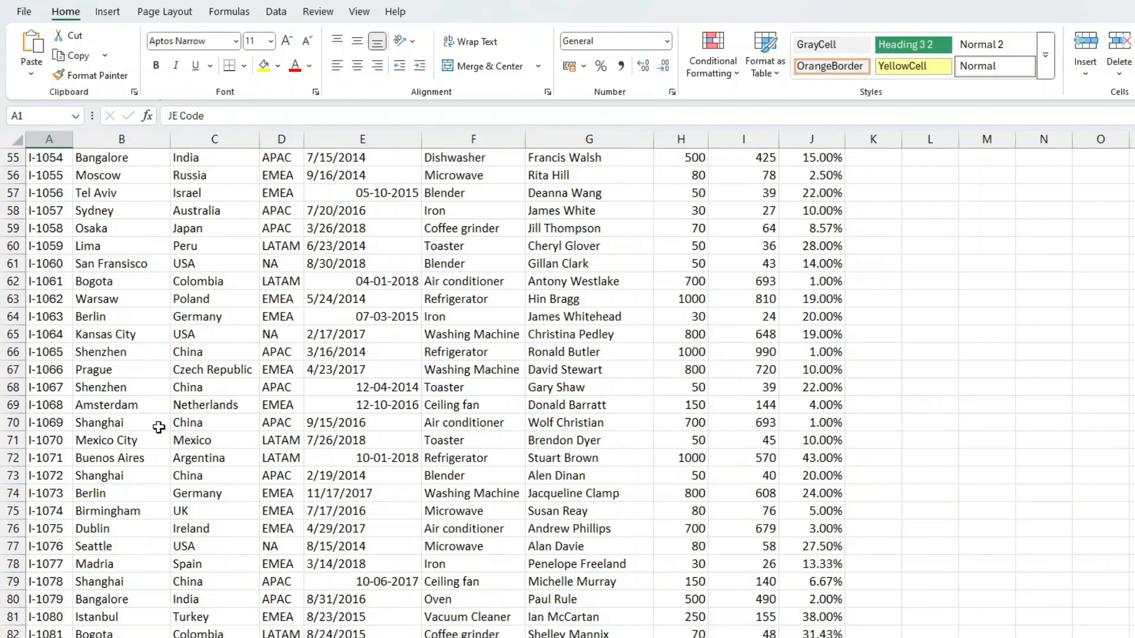
{"action": "scroll", "coordinate": [284, 416], "scroll_direction": "up", "scroll_amount": 18}
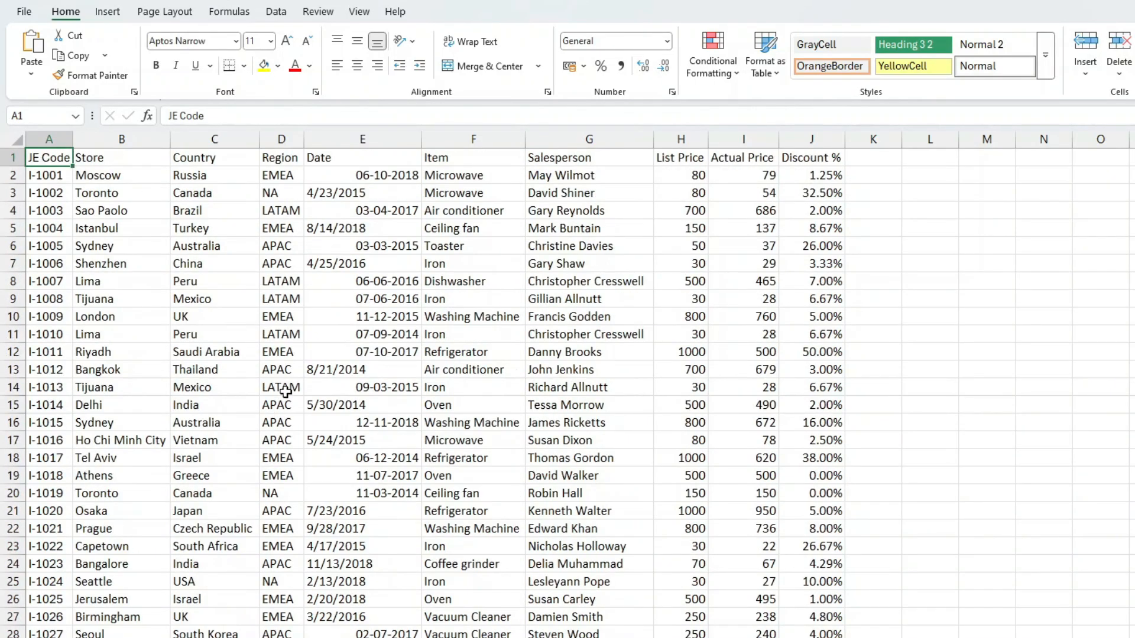
Select the whole sales data range and add filter controls to its header row
{"action": "left_click", "coordinate": [112, 234]}
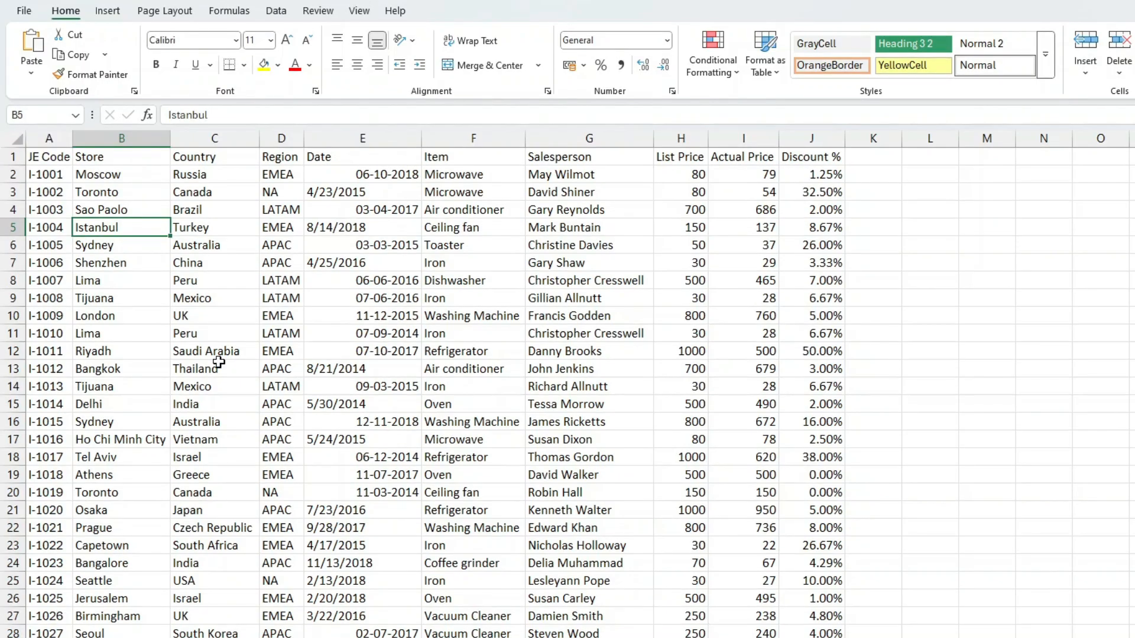
{"action": "key", "text": "ctrl+a"}
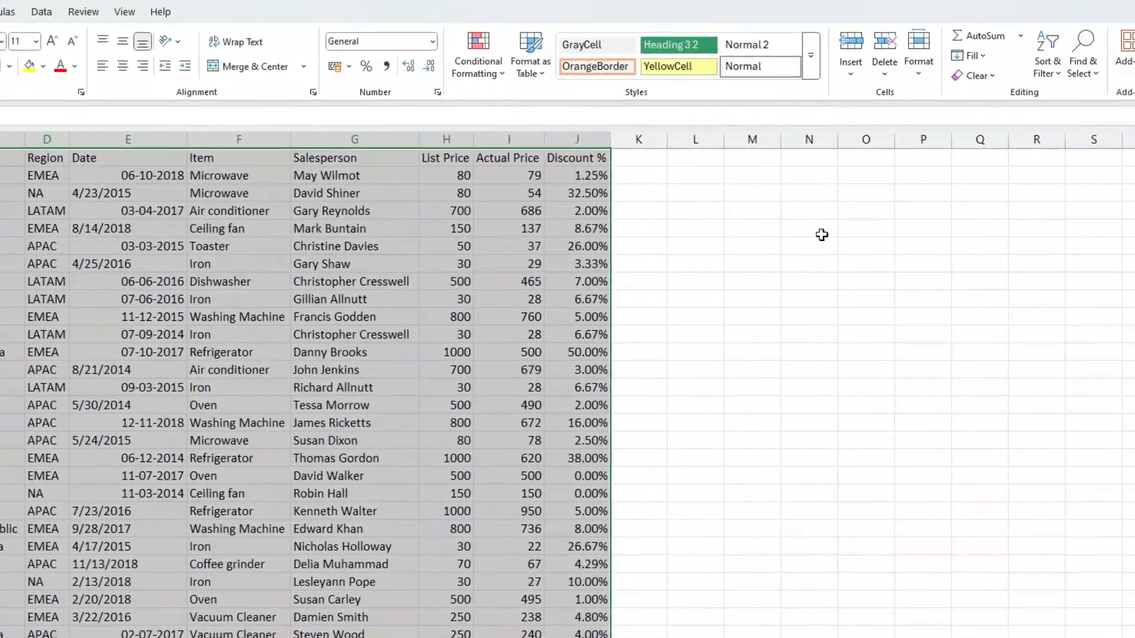
{"action": "left_click", "coordinate": [962, 65]}
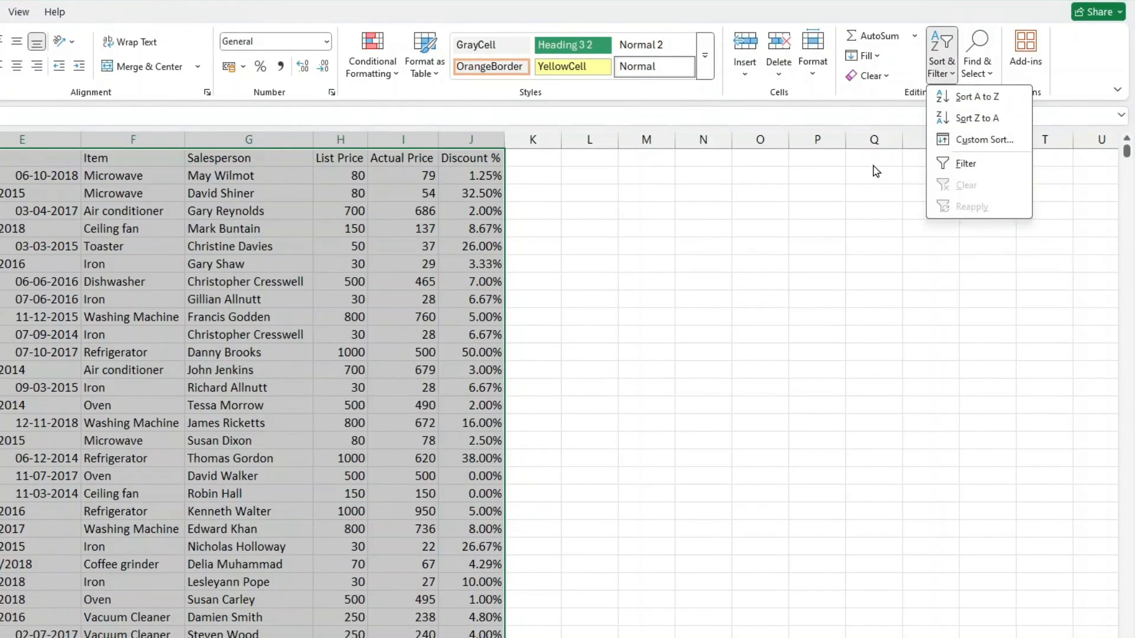
{"action": "left_click", "coordinate": [969, 164]}
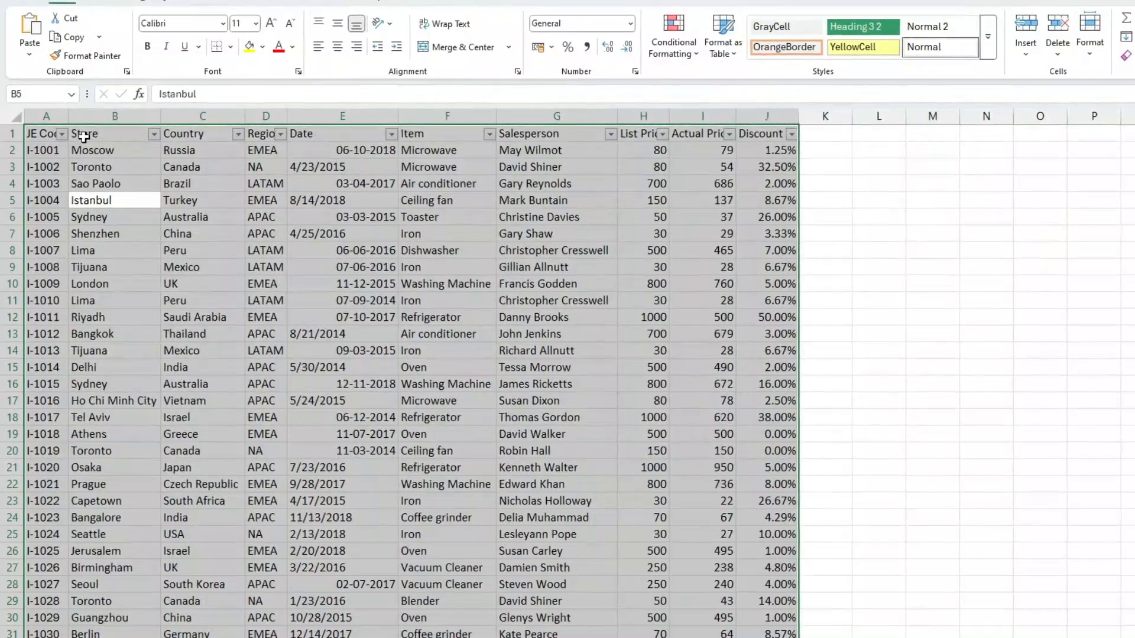
{"action": "left_click", "coordinate": [203, 285]}
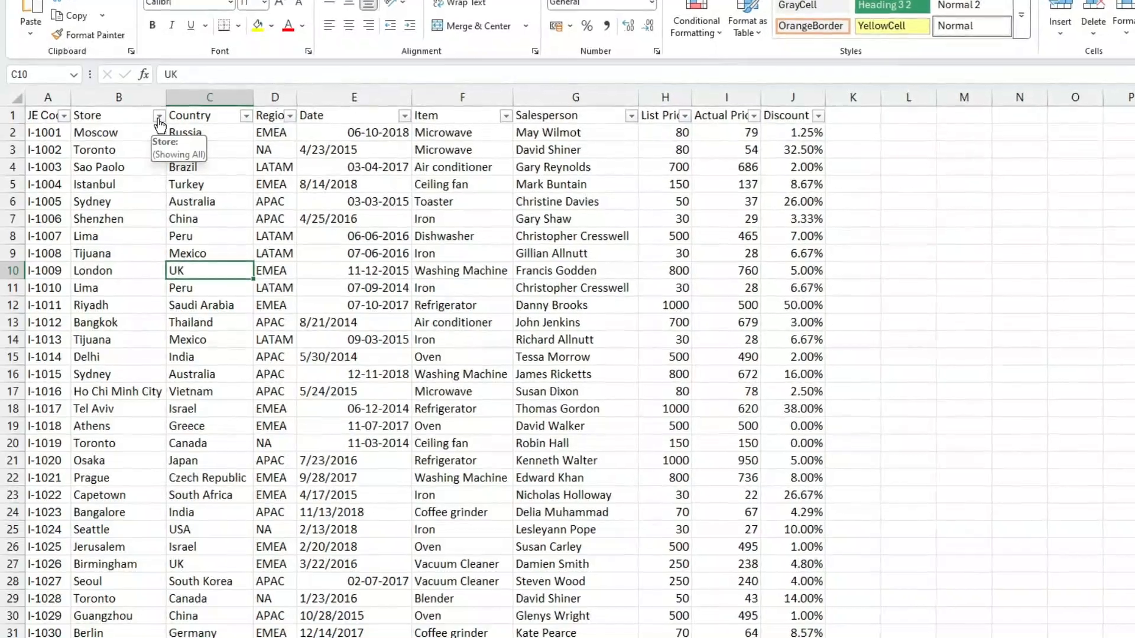
Filter the Store column to Moscow only and look through the filtered rows
{"action": "left_click", "coordinate": [158, 118]}
{"action": "left_click", "coordinate": [46, 311]}
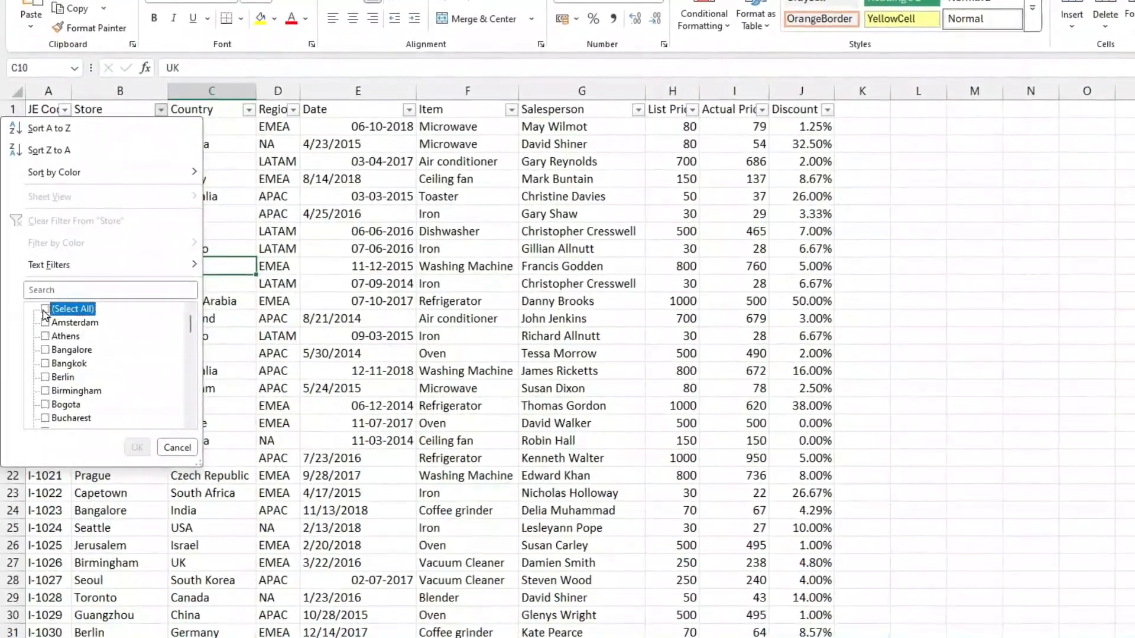
{"action": "scroll", "coordinate": [65, 367], "scroll_direction": "down", "scroll_amount": 4}
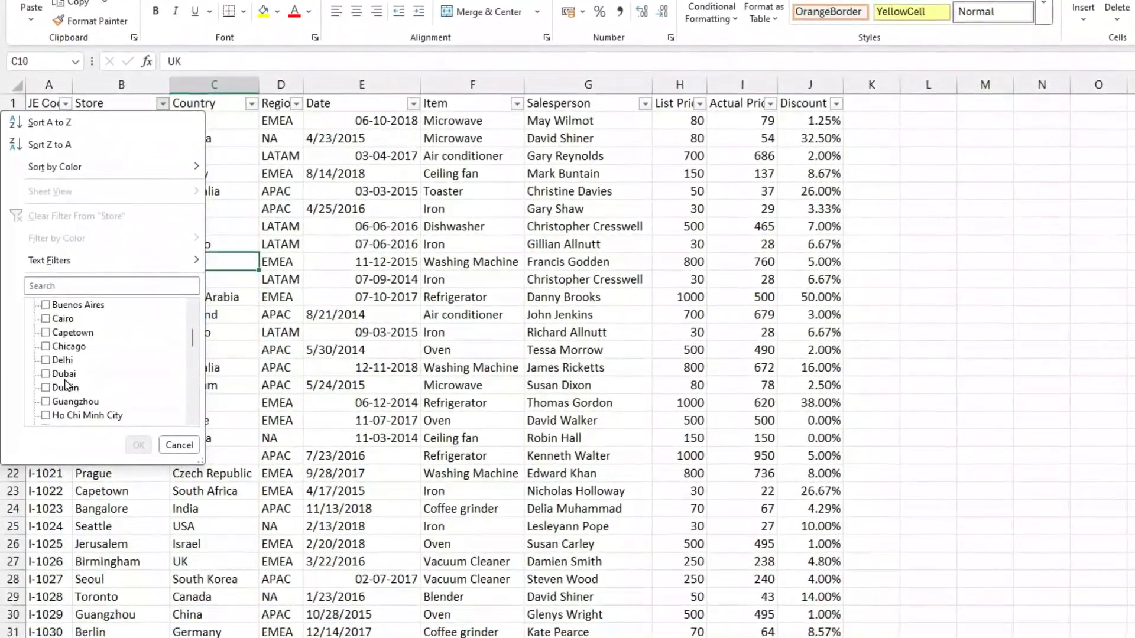
{"action": "scroll", "coordinate": [54, 395], "scroll_direction": "down", "scroll_amount": 4}
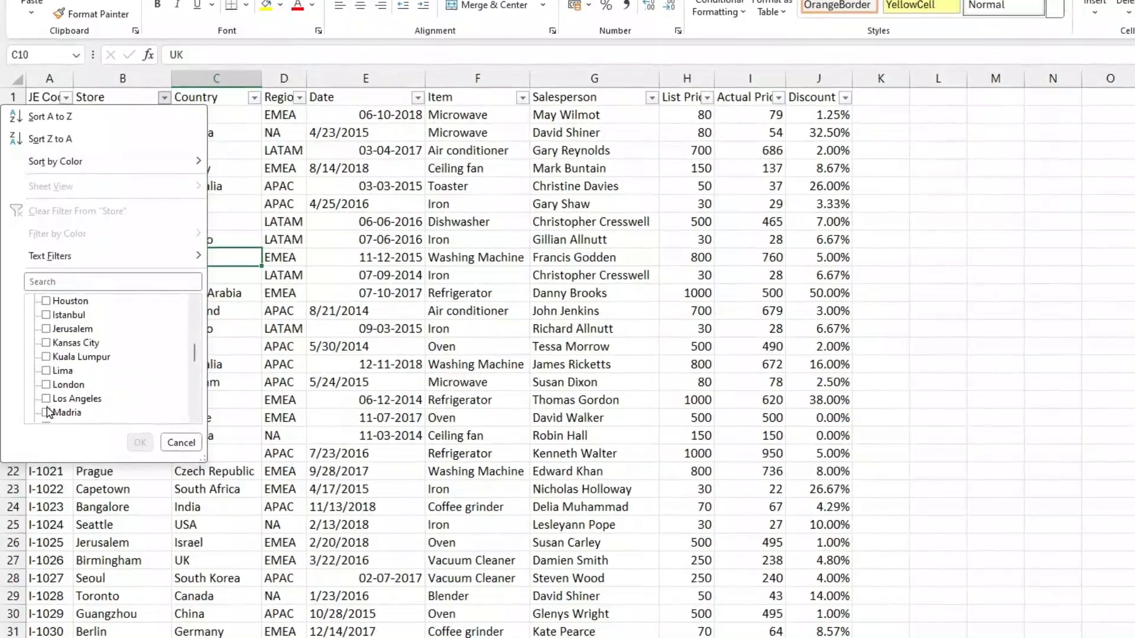
{"action": "left_click", "coordinate": [46, 397]}
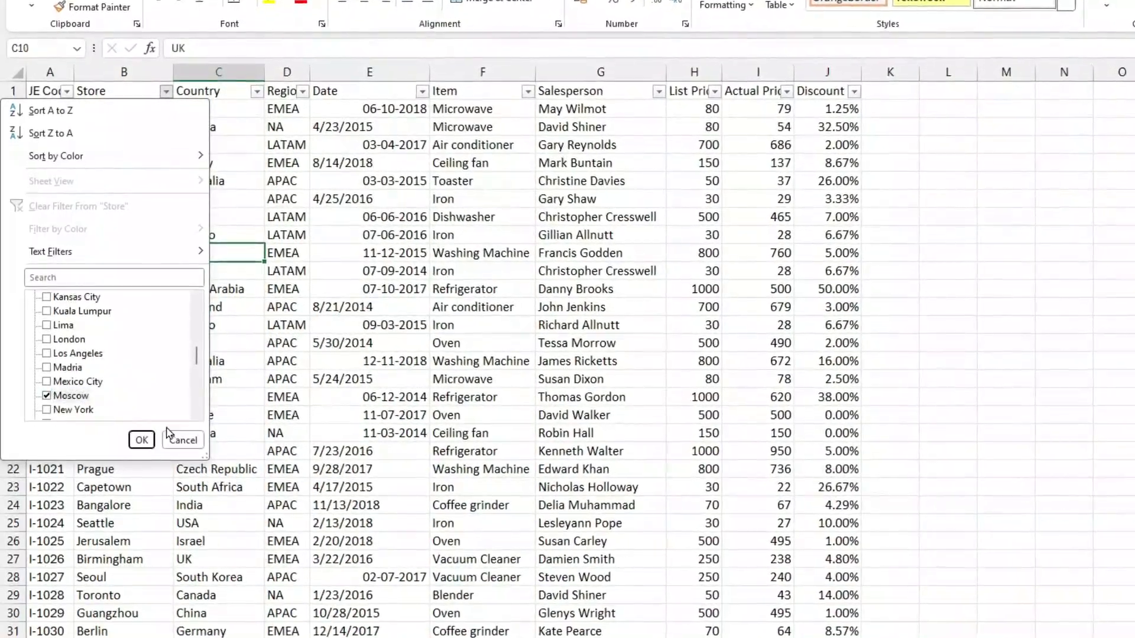
{"action": "left_click", "coordinate": [141, 441]}
{"action": "scroll", "coordinate": [343, 390], "scroll_direction": "down", "scroll_amount": 15}
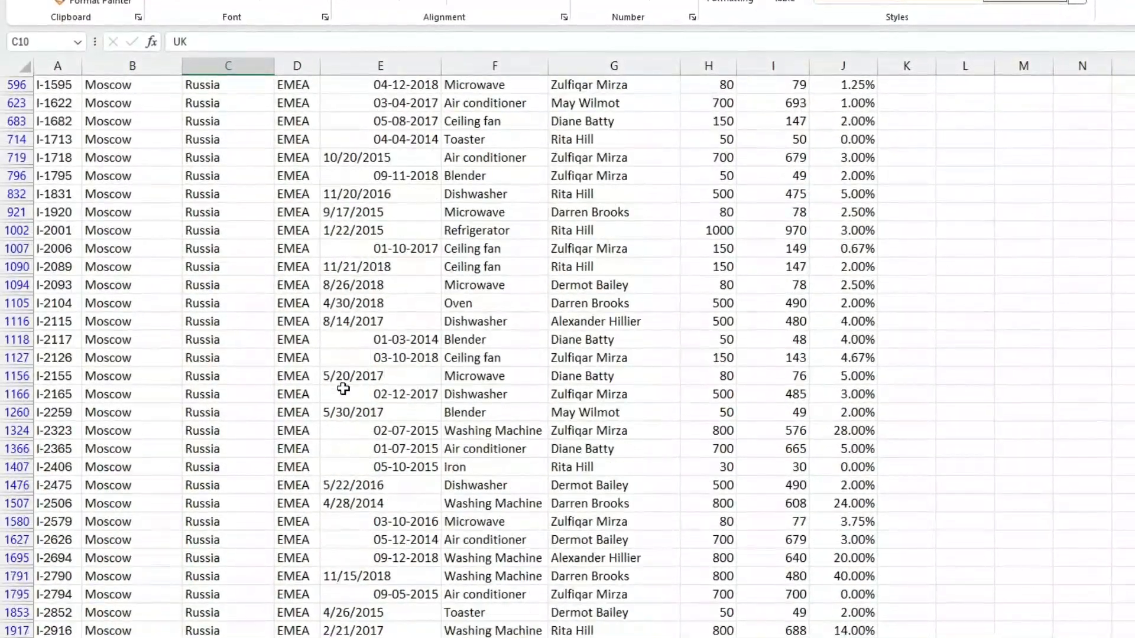
{"action": "scroll", "coordinate": [343, 392], "scroll_direction": "up", "scroll_amount": 18}
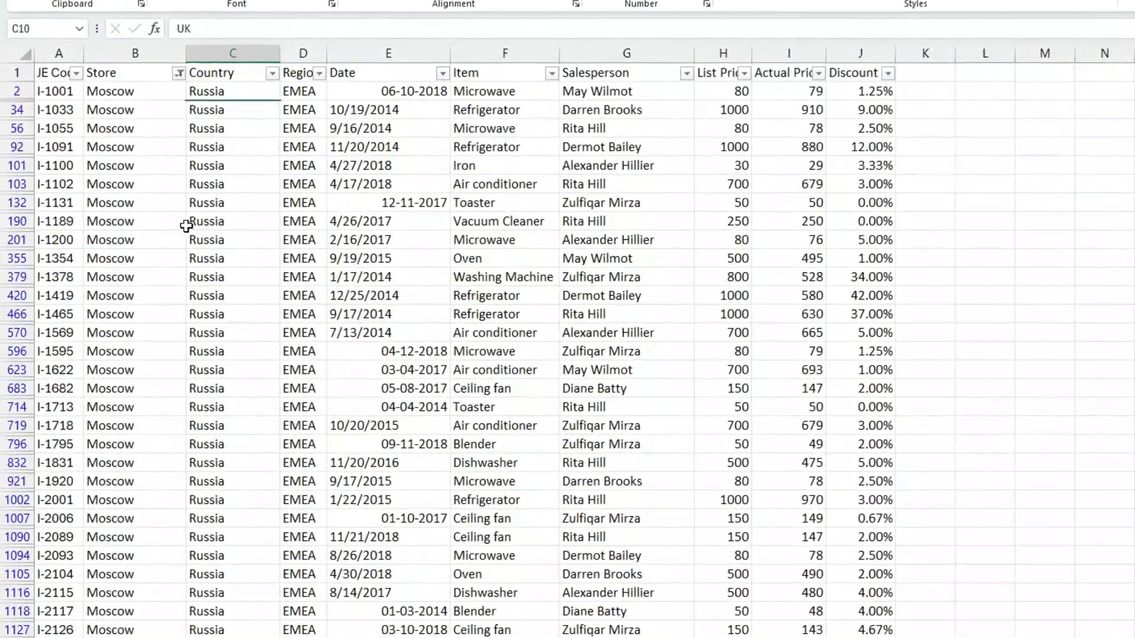
Add Bogota to the Store filter alongside Moscow and look through the filtered rows
{"action": "left_click", "coordinate": [180, 71]}
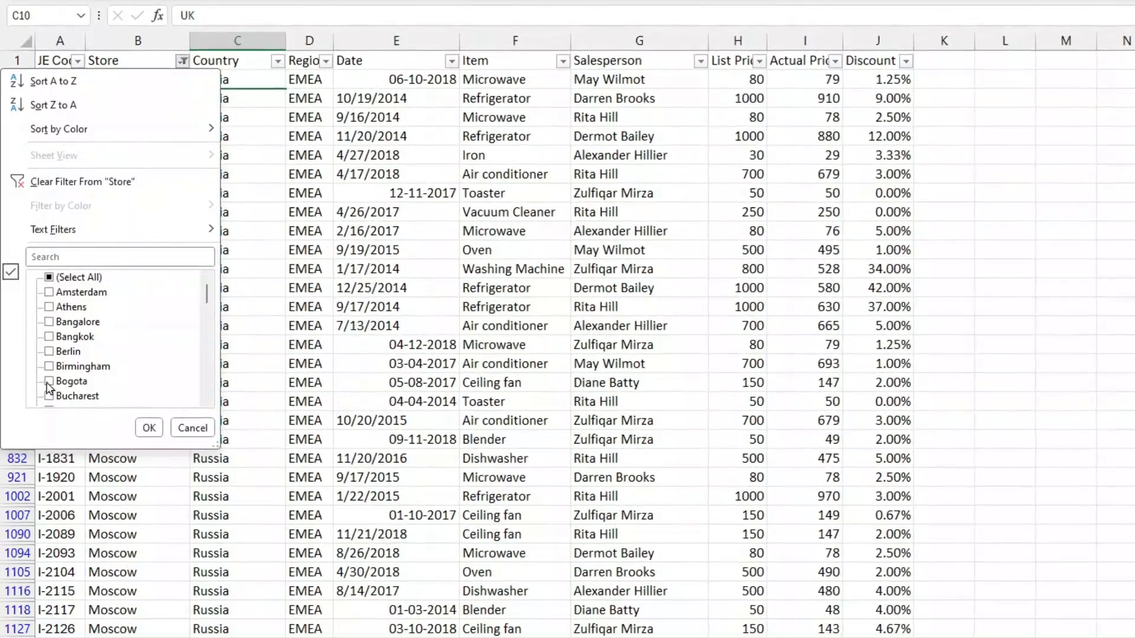
{"action": "left_click", "coordinate": [49, 382]}
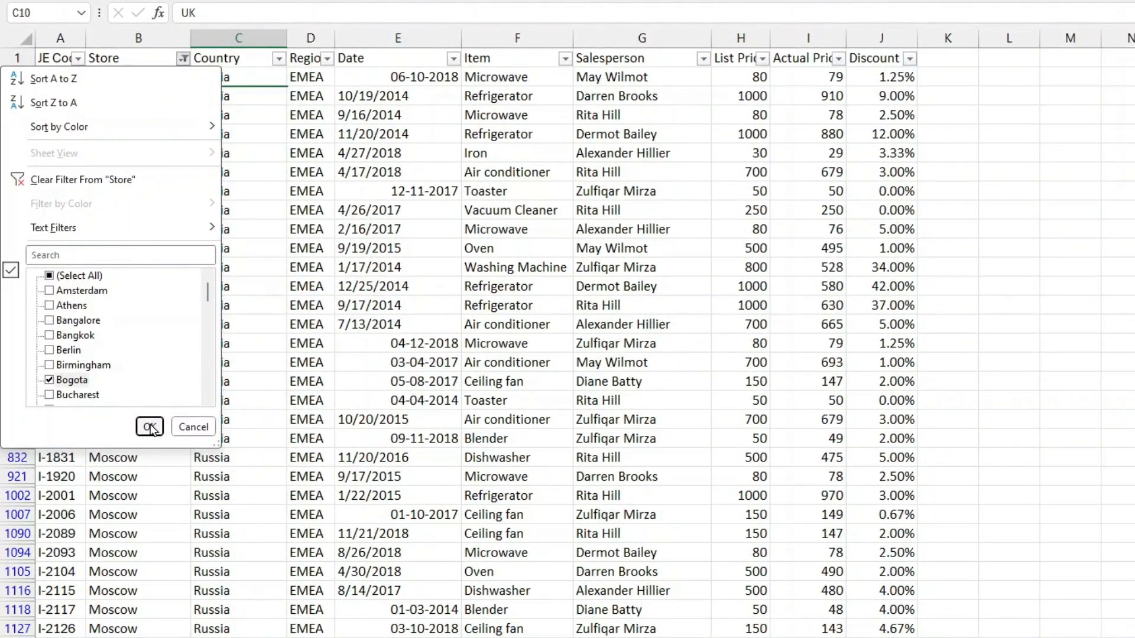
{"action": "left_click", "coordinate": [149, 426]}
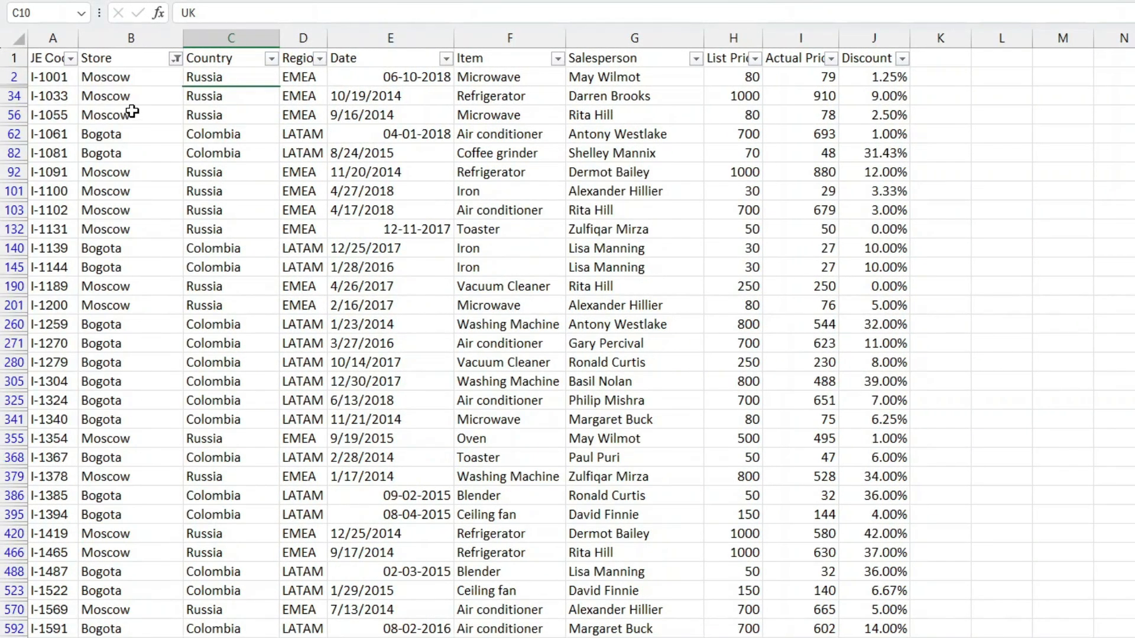
{"action": "scroll", "coordinate": [114, 614], "scroll_direction": "down", "scroll_amount": 12}
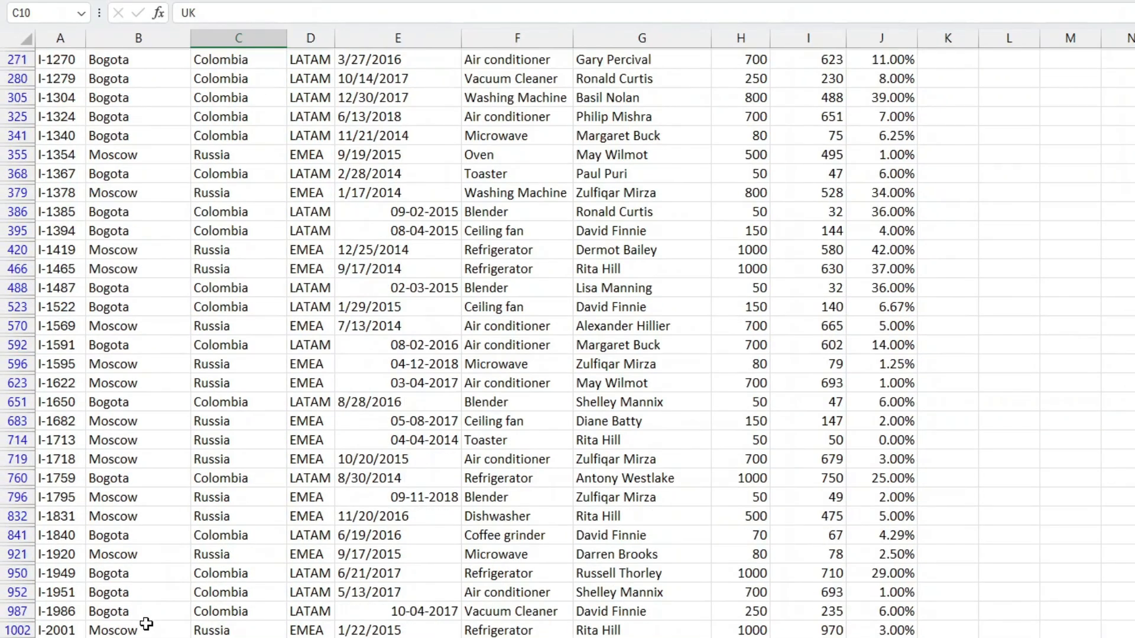
{"action": "scroll", "coordinate": [153, 628], "scroll_direction": "down", "scroll_amount": 20}
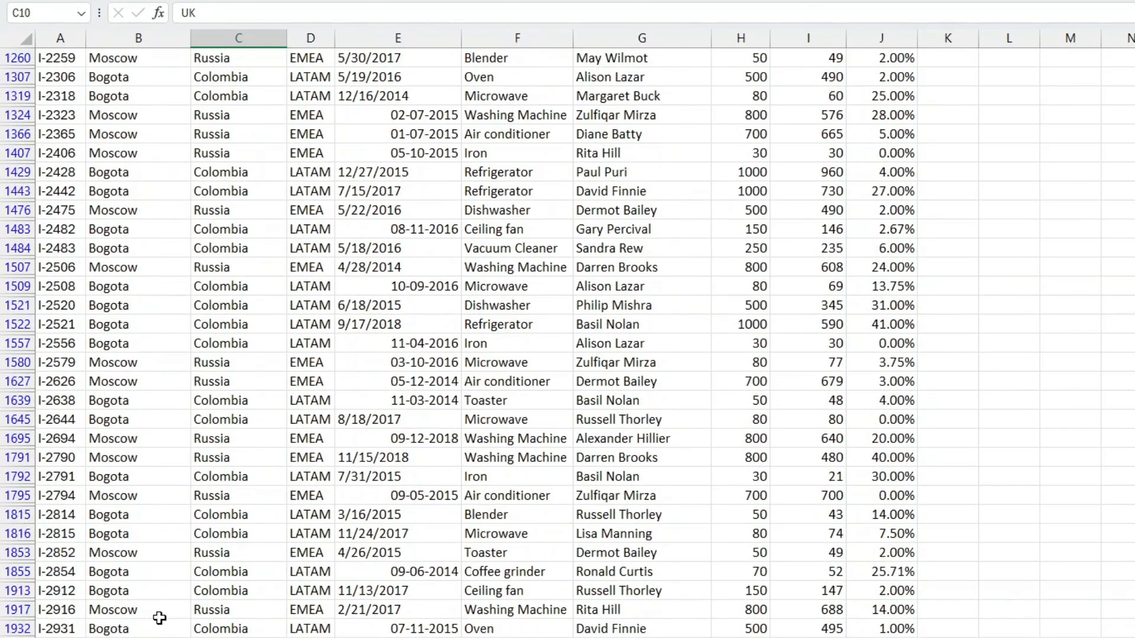
{"action": "scroll", "coordinate": [204, 590], "scroll_direction": "up", "scroll_amount": 20}
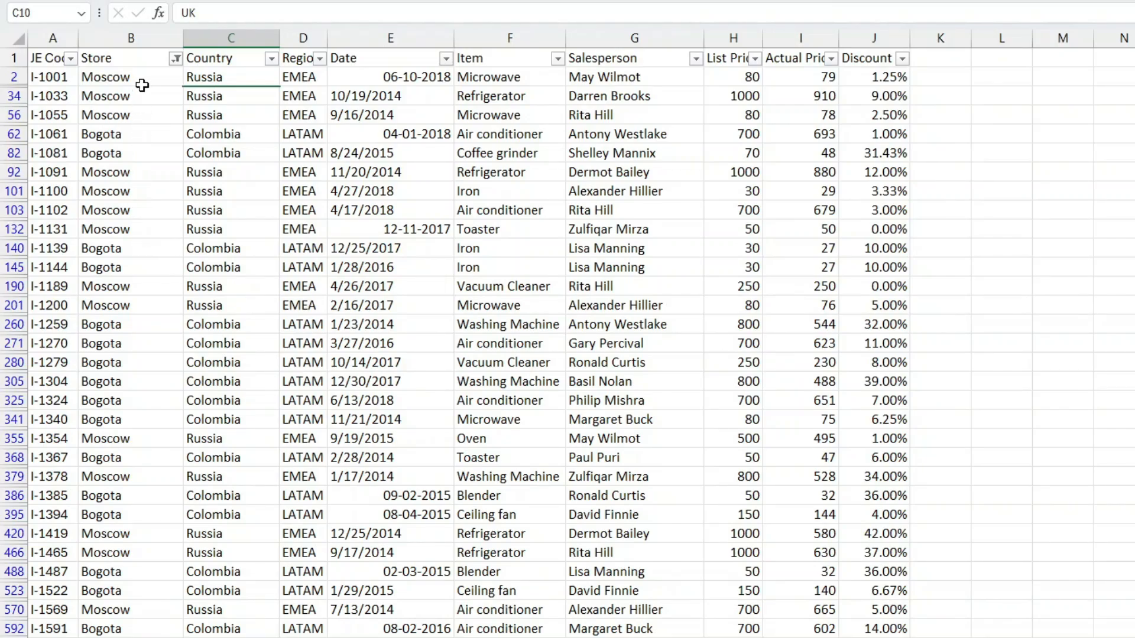
Reset the Store filter to include all stores
{"action": "left_click", "coordinate": [176, 58]}
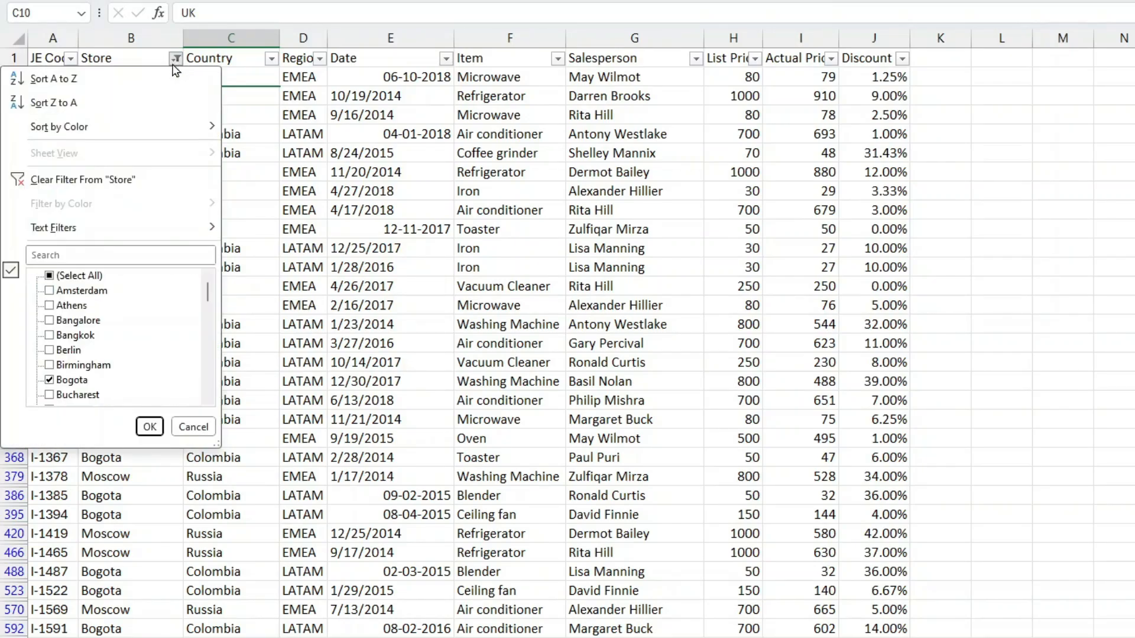
{"action": "left_click", "coordinate": [49, 382]}
{"action": "scroll", "coordinate": [88, 384], "scroll_direction": "down", "scroll_amount": 2}
{"action": "scroll", "coordinate": [59, 294], "scroll_direction": "down", "scroll_amount": 4}
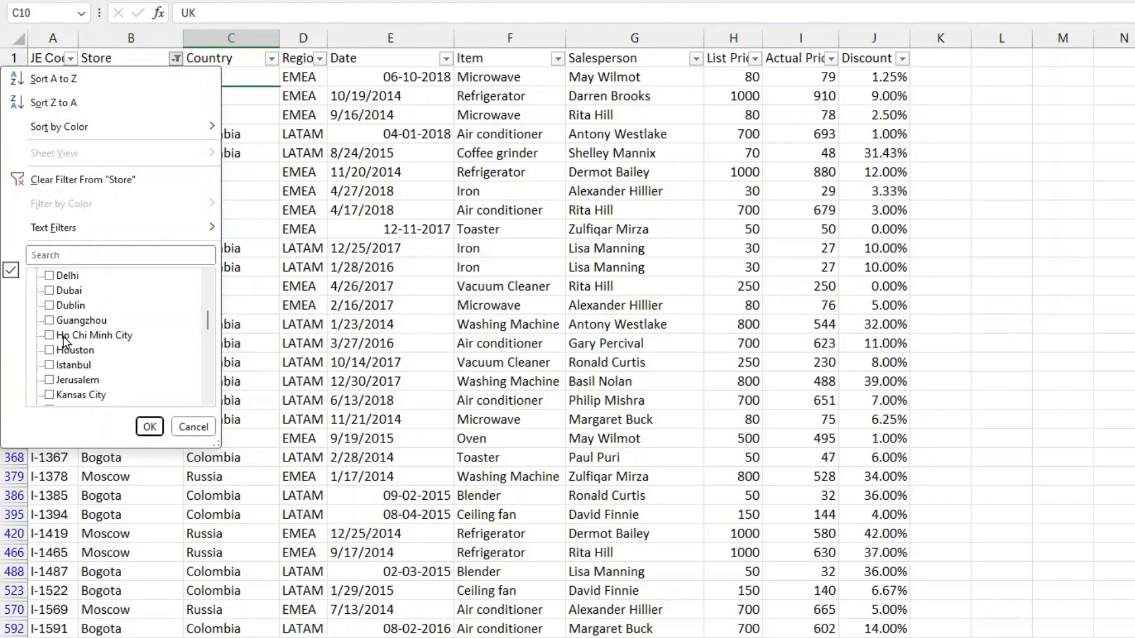
{"action": "scroll", "coordinate": [53, 315], "scroll_direction": "up", "scroll_amount": 6}
{"action": "left_click", "coordinate": [50, 276]}
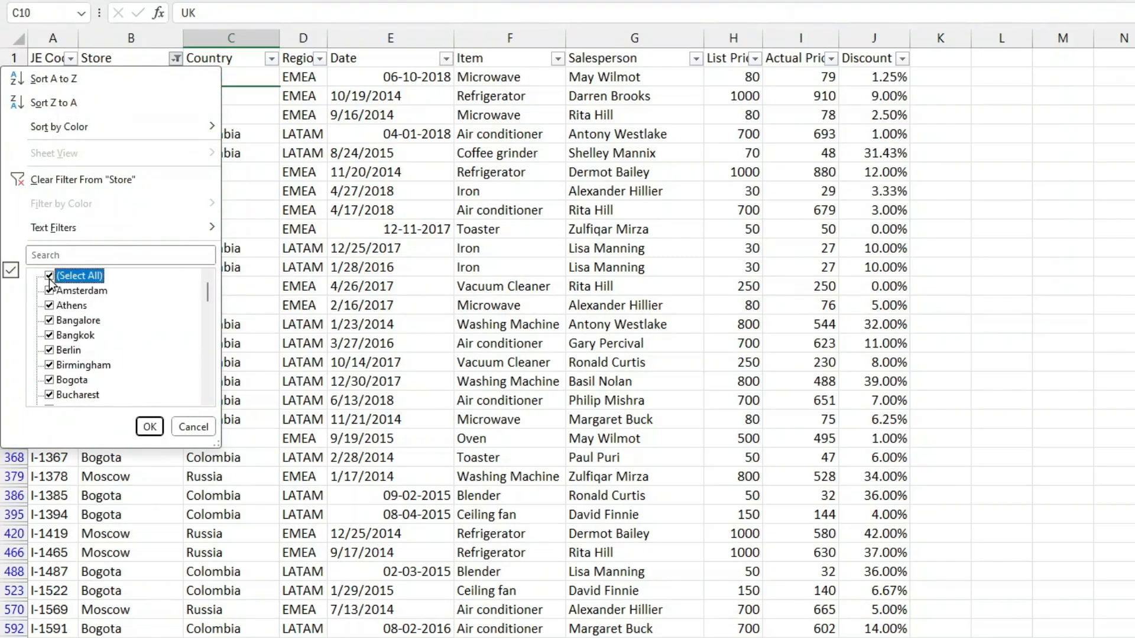
{"action": "left_click", "coordinate": [148, 427]}
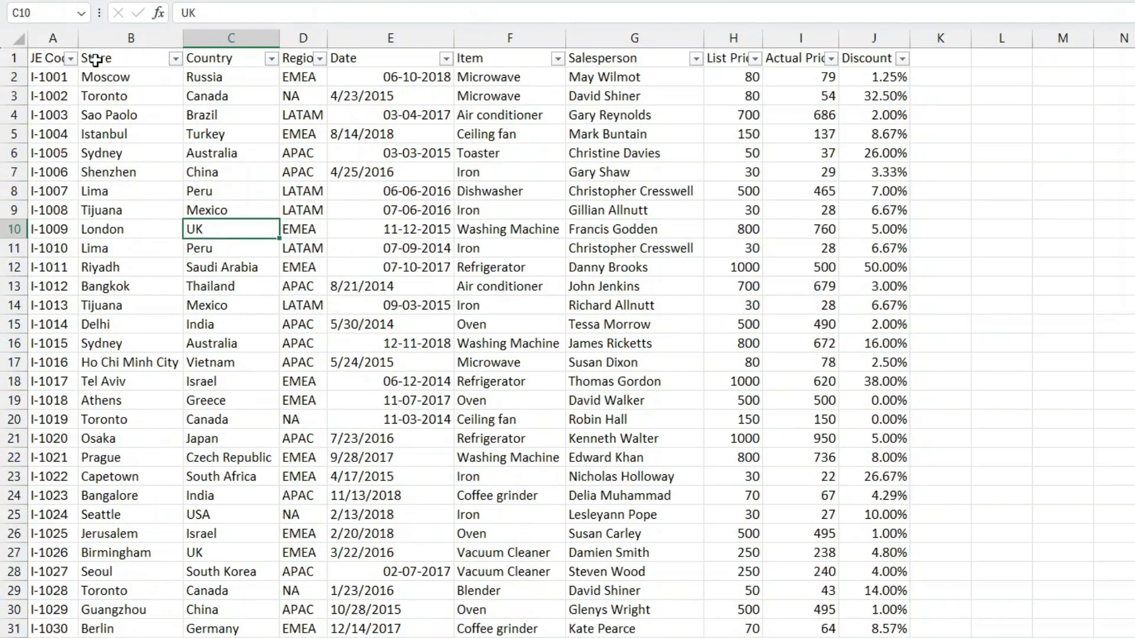
Filter the Country column to Canada only and look through the filtered rows
{"action": "left_click", "coordinate": [272, 59]}
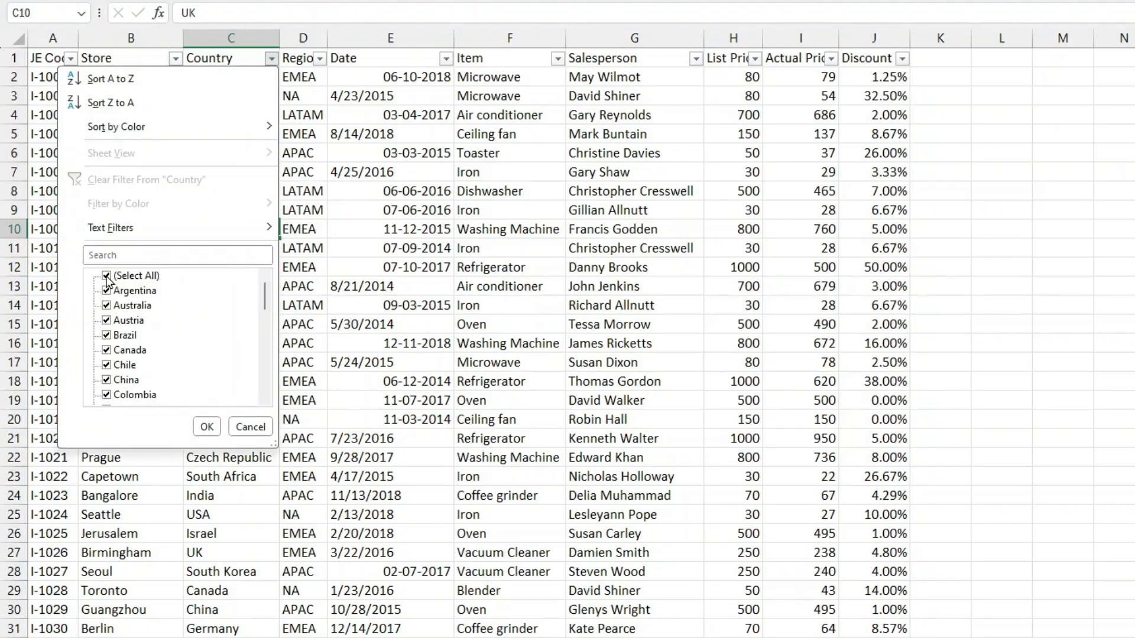
{"action": "left_click", "coordinate": [107, 277]}
{"action": "left_click", "coordinate": [107, 351]}
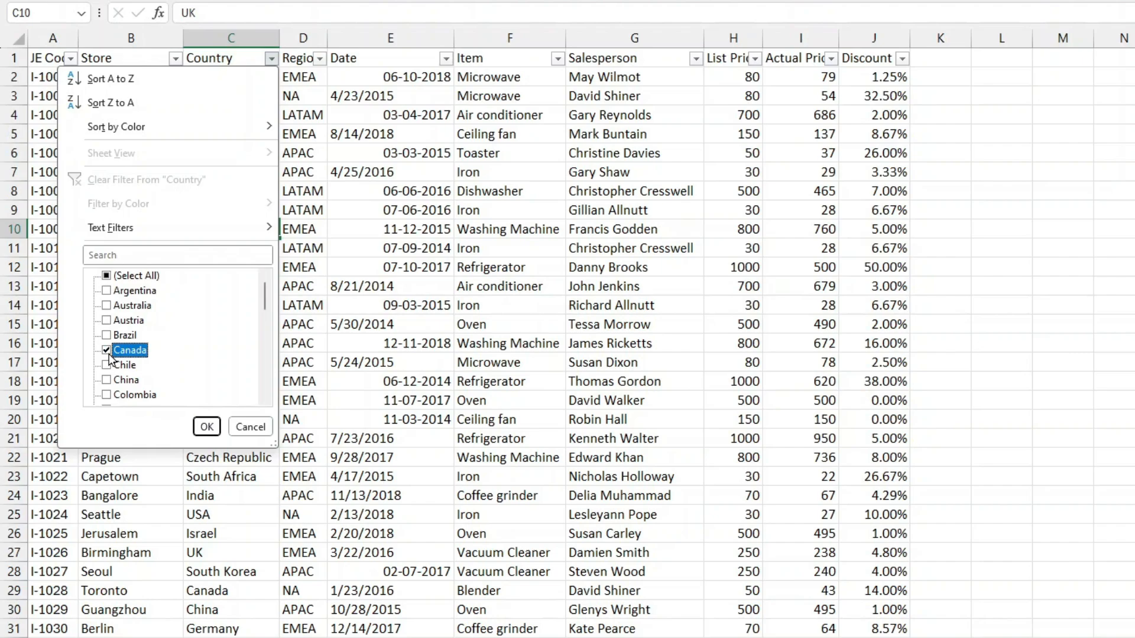
{"action": "left_click", "coordinate": [206, 427]}
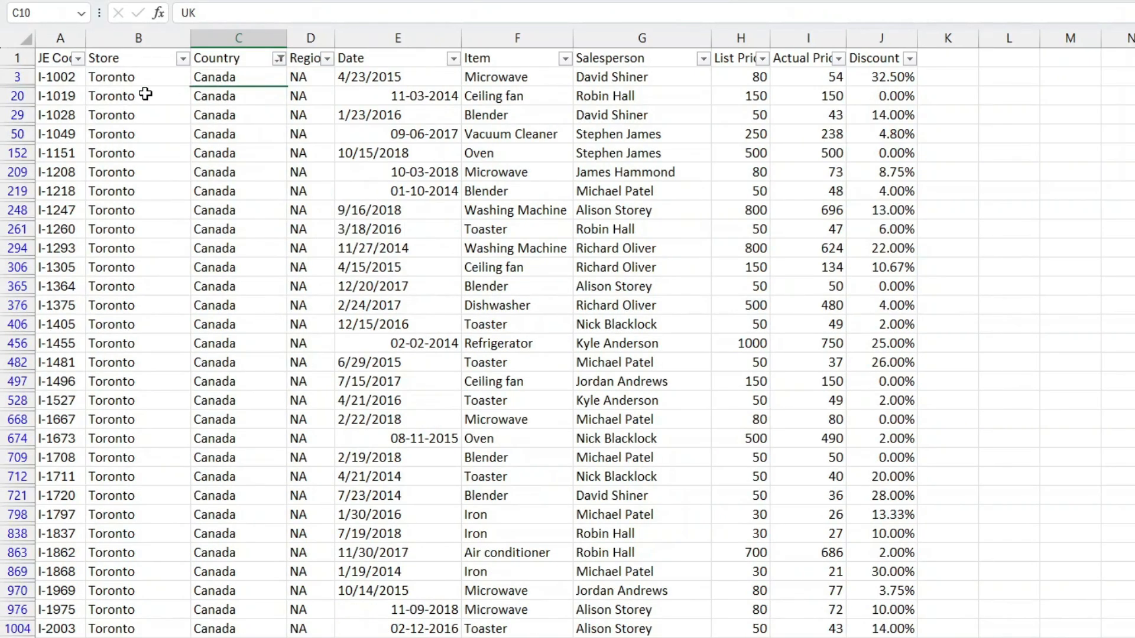
{"action": "scroll", "coordinate": [143, 355], "scroll_direction": "down", "scroll_amount": 8}
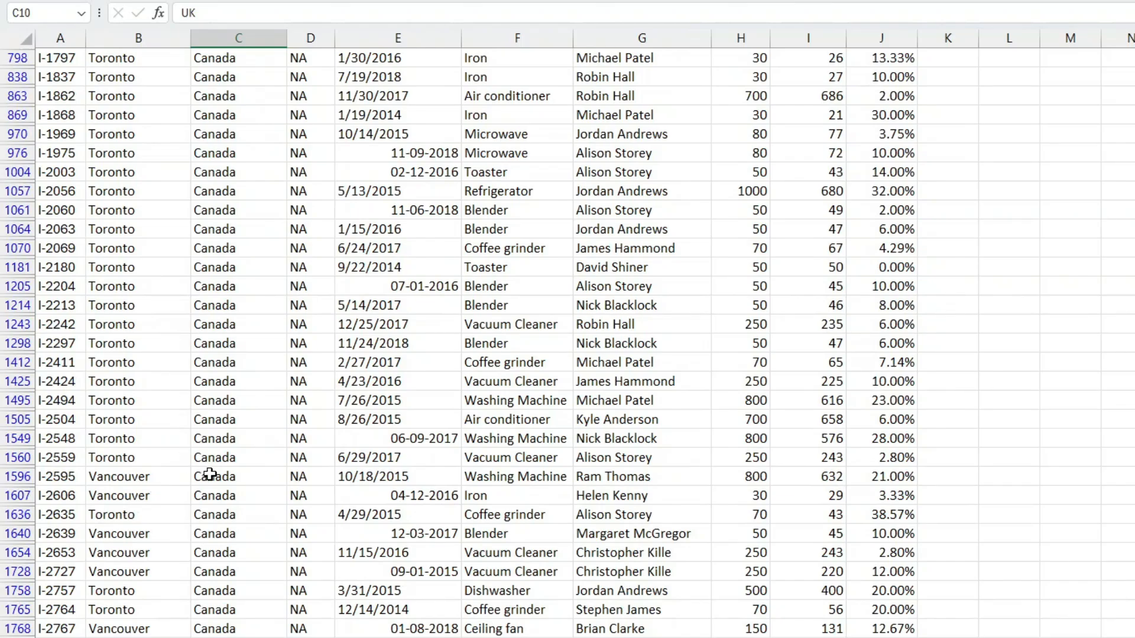
{"action": "scroll", "coordinate": [210, 475], "scroll_direction": "down", "scroll_amount": 6}
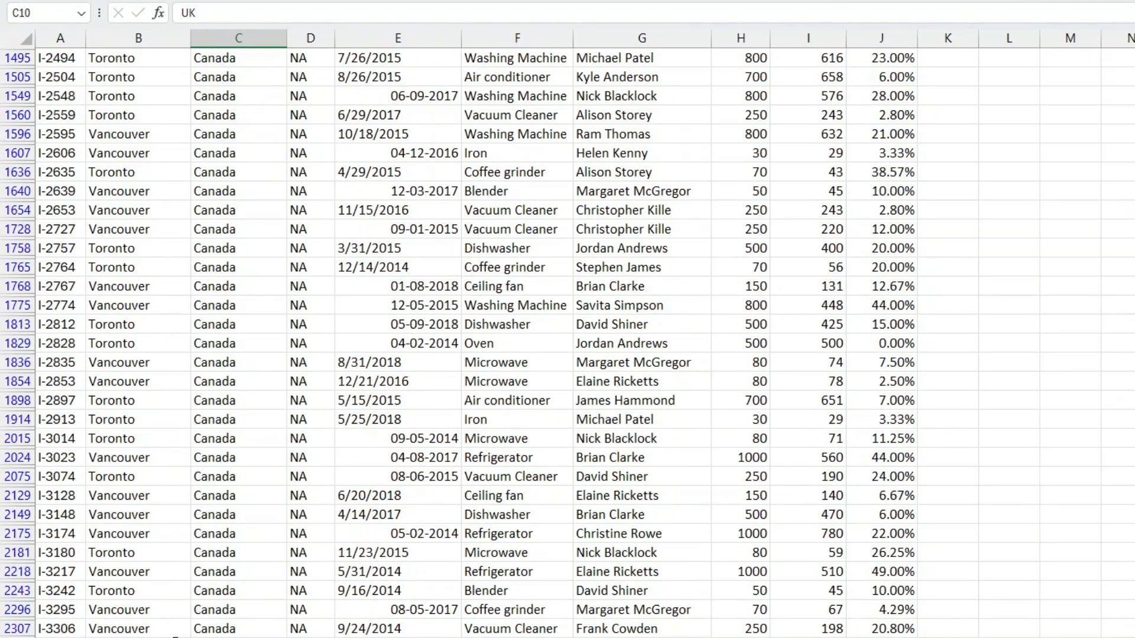
{"action": "scroll", "coordinate": [192, 614], "scroll_direction": "up", "scroll_amount": 14}
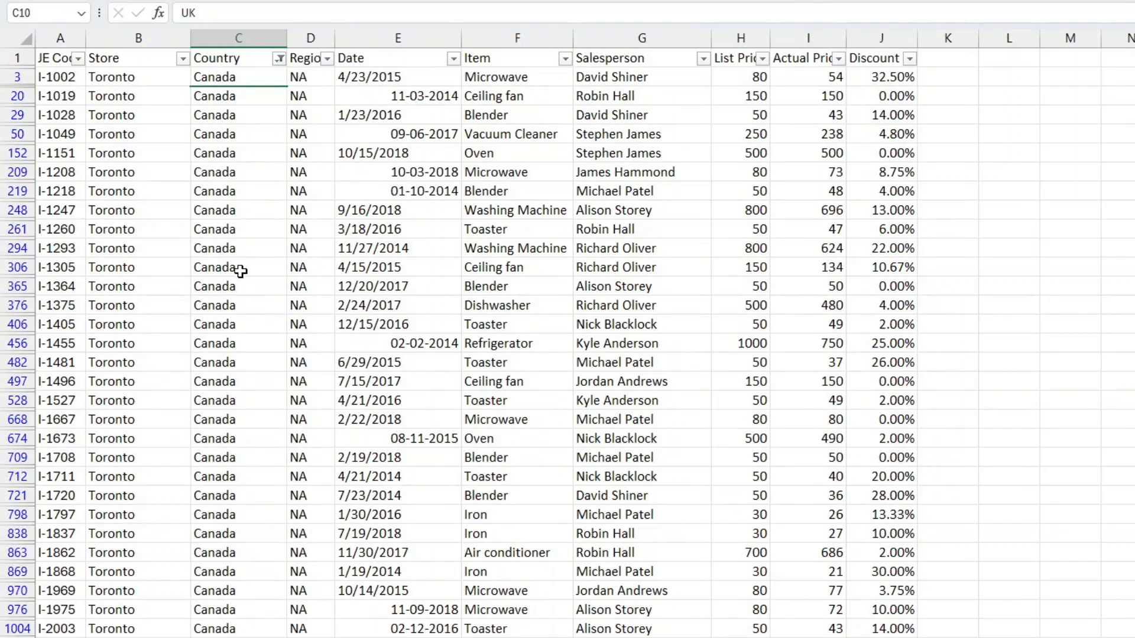
Add Argentina, Australia, Austria and India to the Country filter and look through the filtered rows
{"action": "left_click", "coordinate": [279, 58]}
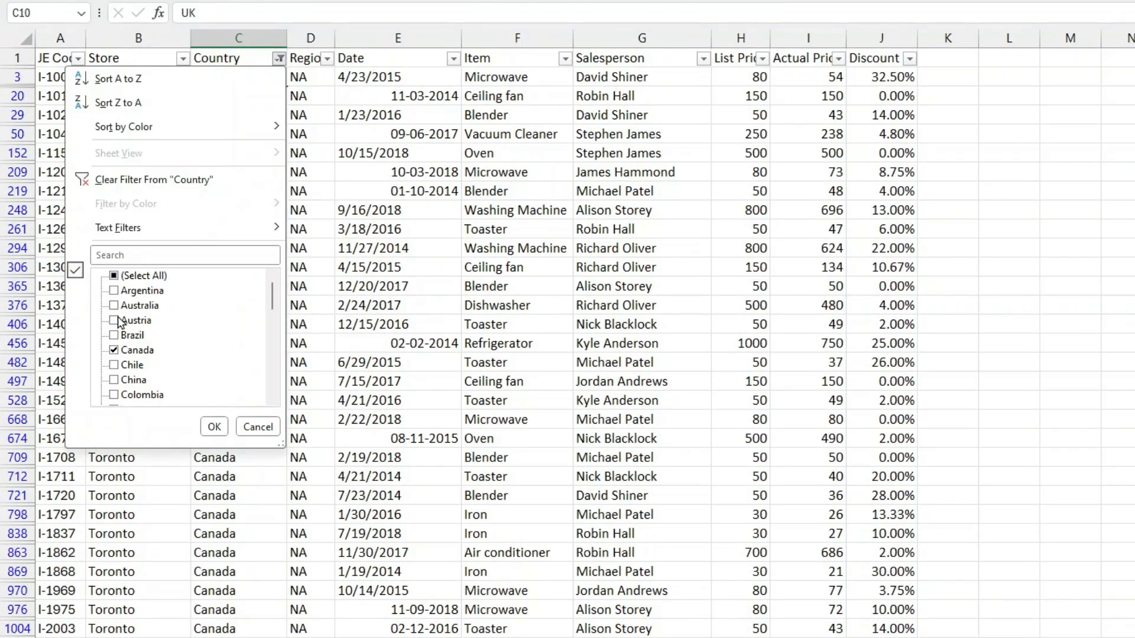
{"action": "left_click", "coordinate": [115, 320]}
{"action": "left_click", "coordinate": [114, 290]}
{"action": "left_click", "coordinate": [113, 305]}
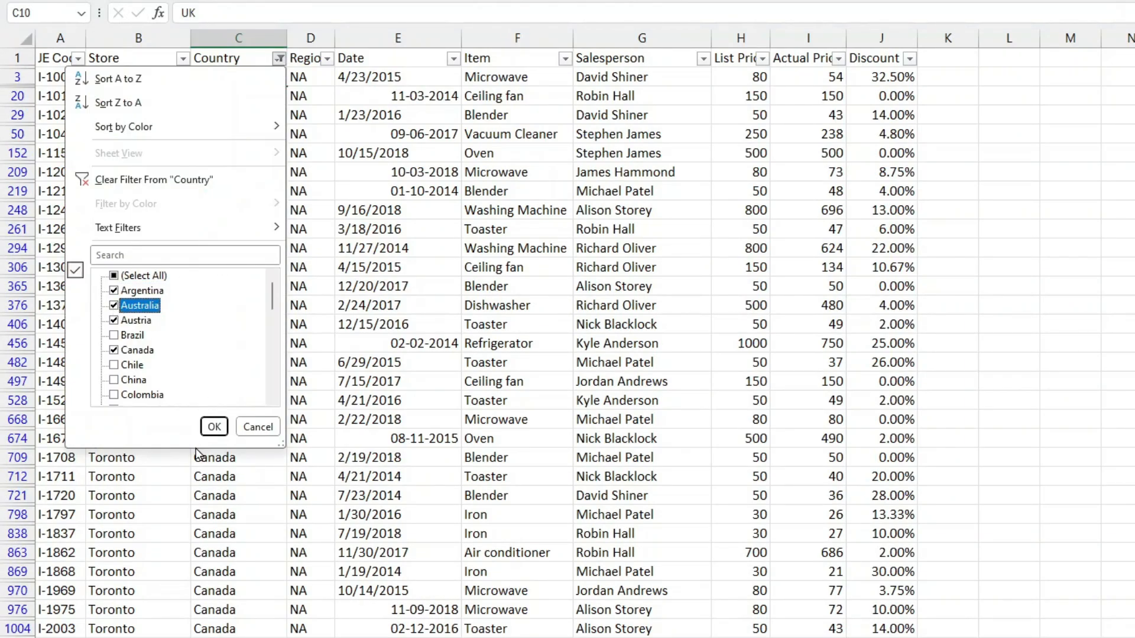
{"action": "scroll", "coordinate": [189, 370], "scroll_direction": "down", "scroll_amount": 3}
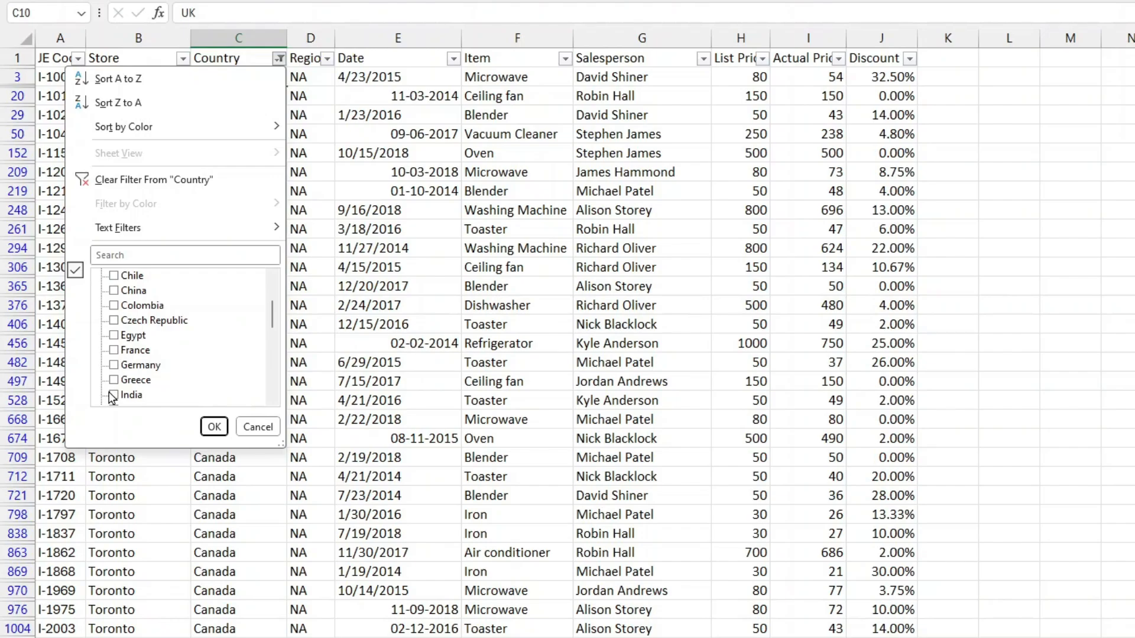
{"action": "left_click", "coordinate": [129, 397]}
{"action": "left_click", "coordinate": [213, 426]}
{"action": "scroll", "coordinate": [230, 435], "scroll_direction": "down", "scroll_amount": 1}
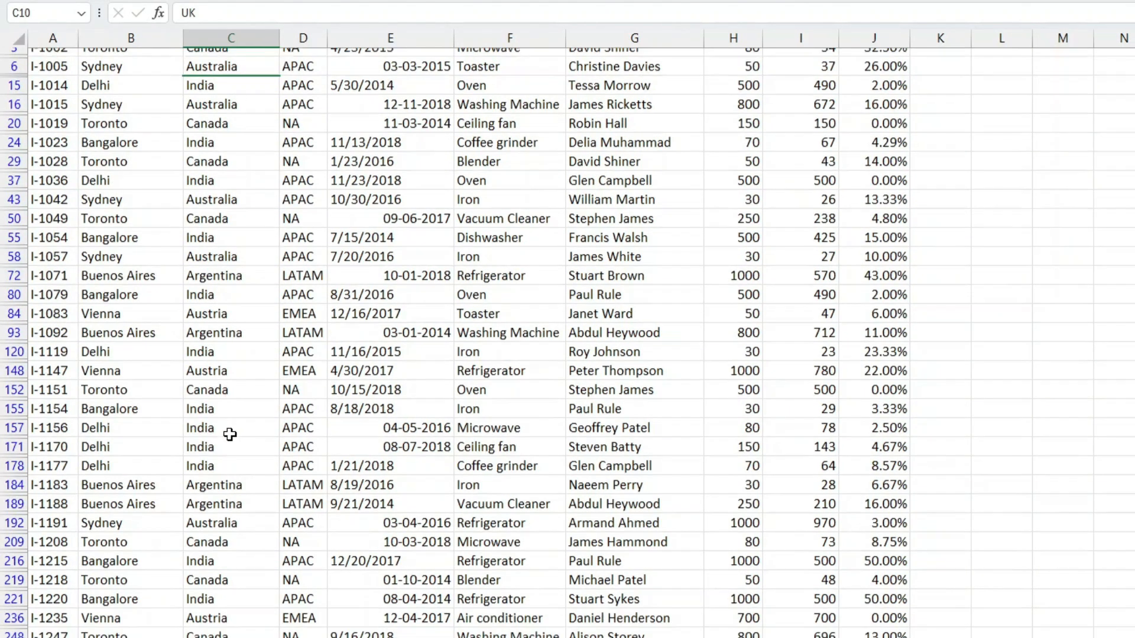
{"action": "scroll", "coordinate": [230, 435], "scroll_direction": "down", "scroll_amount": 13}
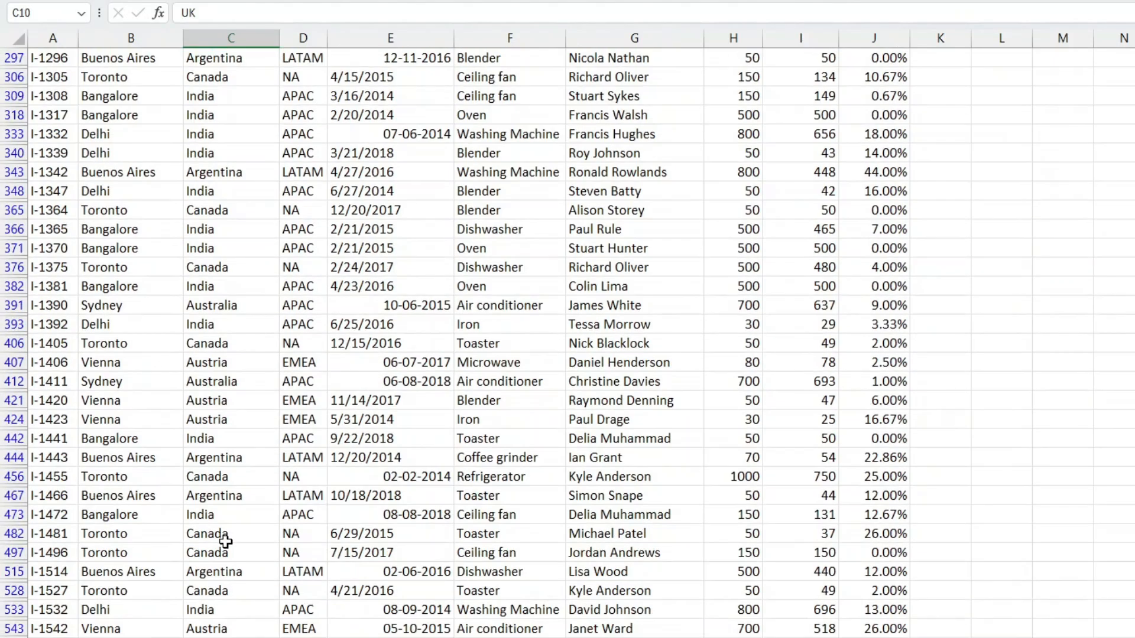
{"action": "scroll", "coordinate": [226, 508], "scroll_direction": "down", "scroll_amount": 2}
{"action": "scroll", "coordinate": [228, 455], "scroll_direction": "up", "scroll_amount": 15}
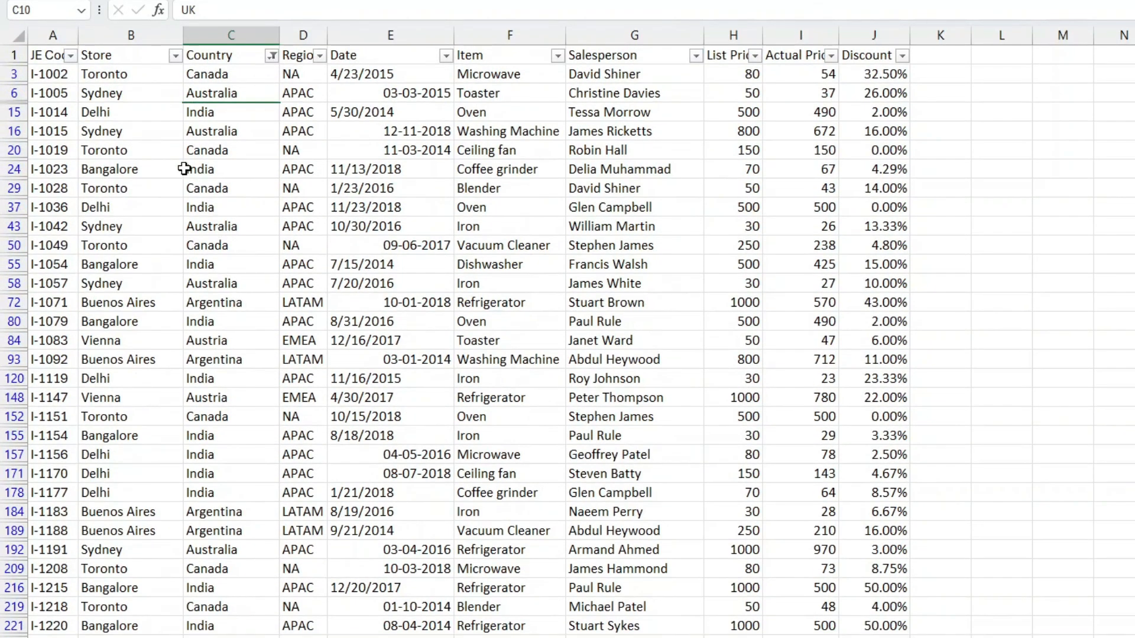
Exclude Toronto and Sydney in the Store filter and look through the remaining rows
{"action": "left_click", "coordinate": [175, 57]}
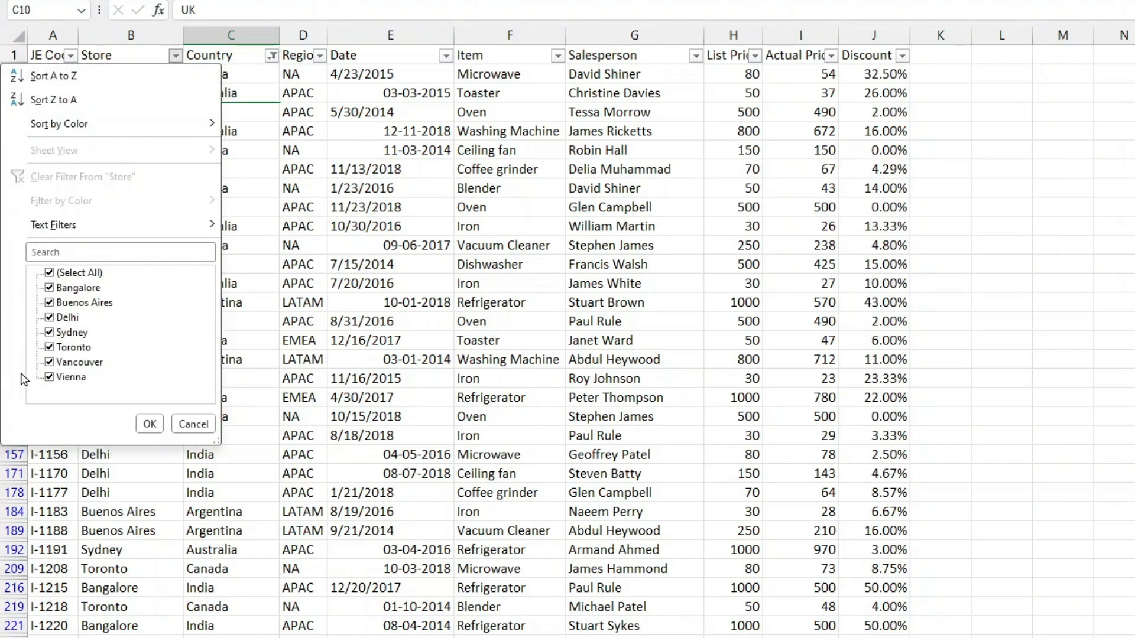
{"action": "left_click", "coordinate": [48, 347]}
{"action": "left_click", "coordinate": [49, 333]}
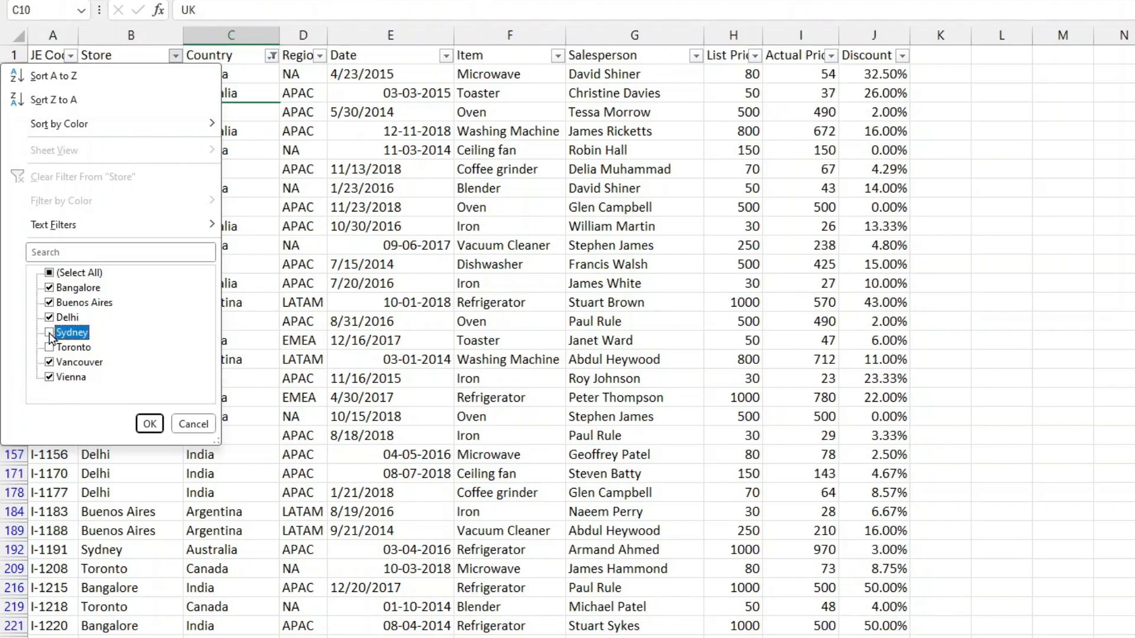
{"action": "left_click", "coordinate": [147, 423]}
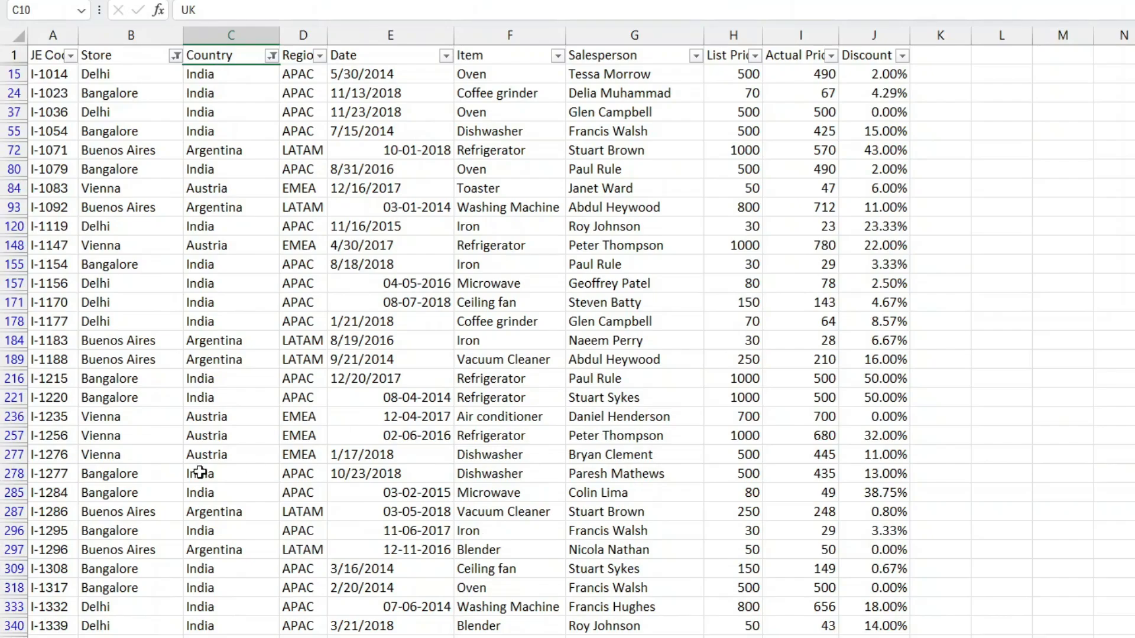
{"action": "scroll", "coordinate": [430, 377], "scroll_direction": "down", "scroll_amount": 4}
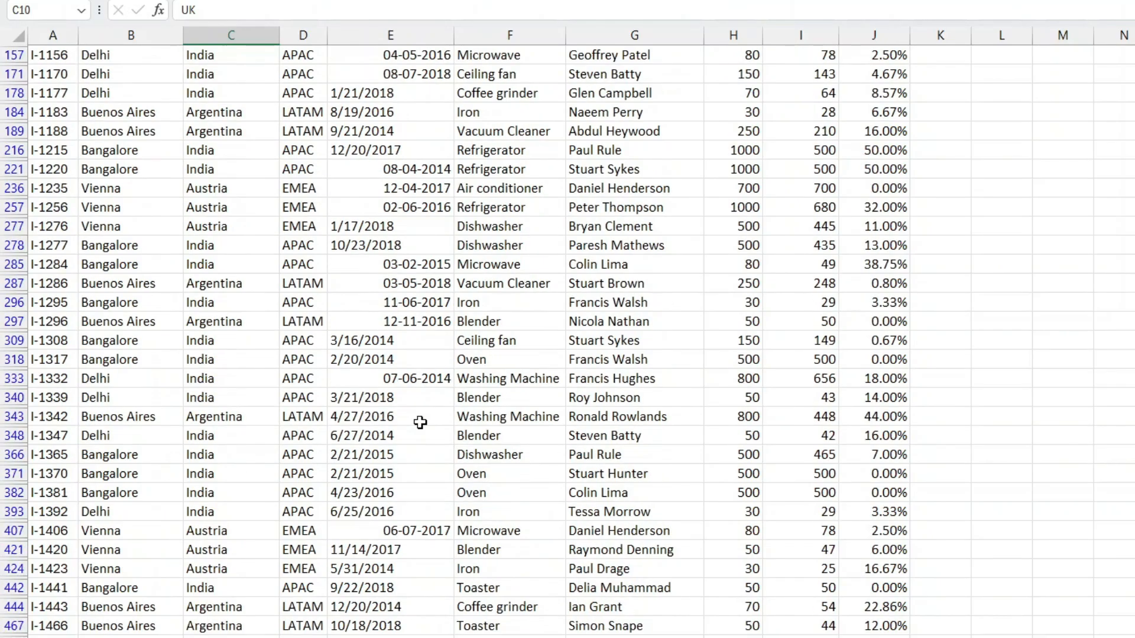
{"action": "scroll", "coordinate": [385, 423], "scroll_direction": "up", "scroll_amount": 4}
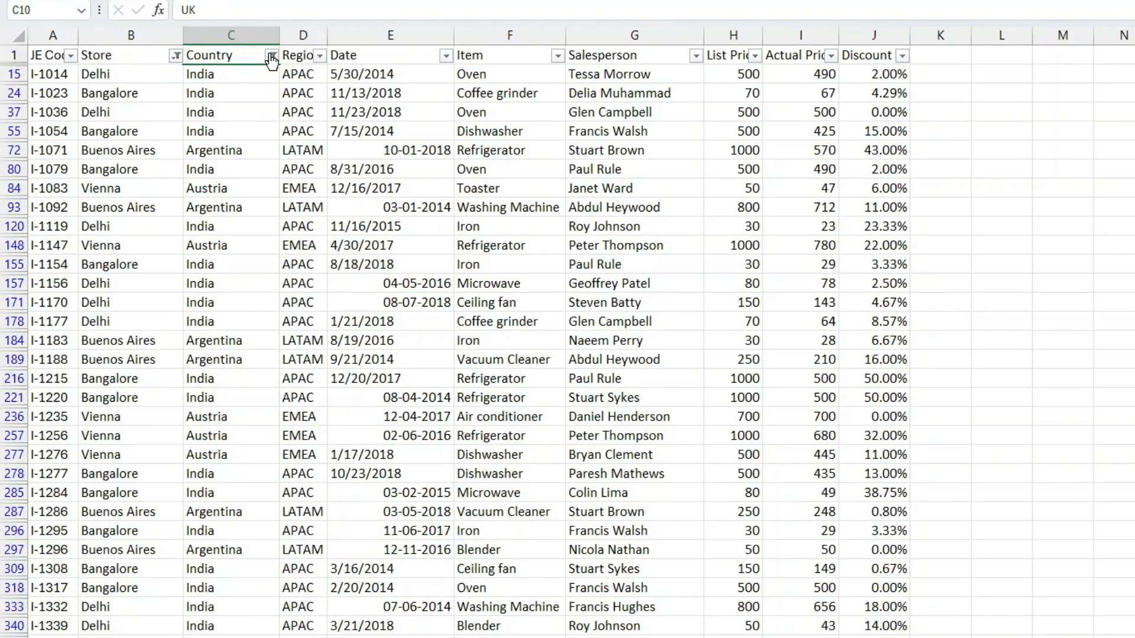
Clear the filters from the Store and Country columns
{"action": "mouse_move", "coordinate": [275, 60]}
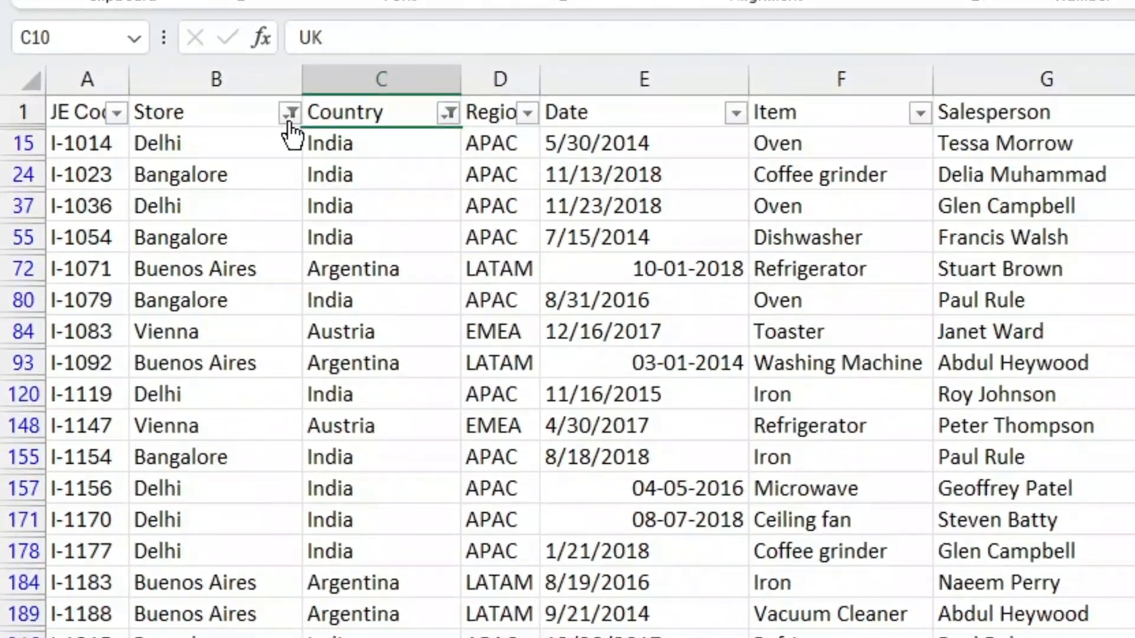
{"action": "left_click", "coordinate": [291, 122]}
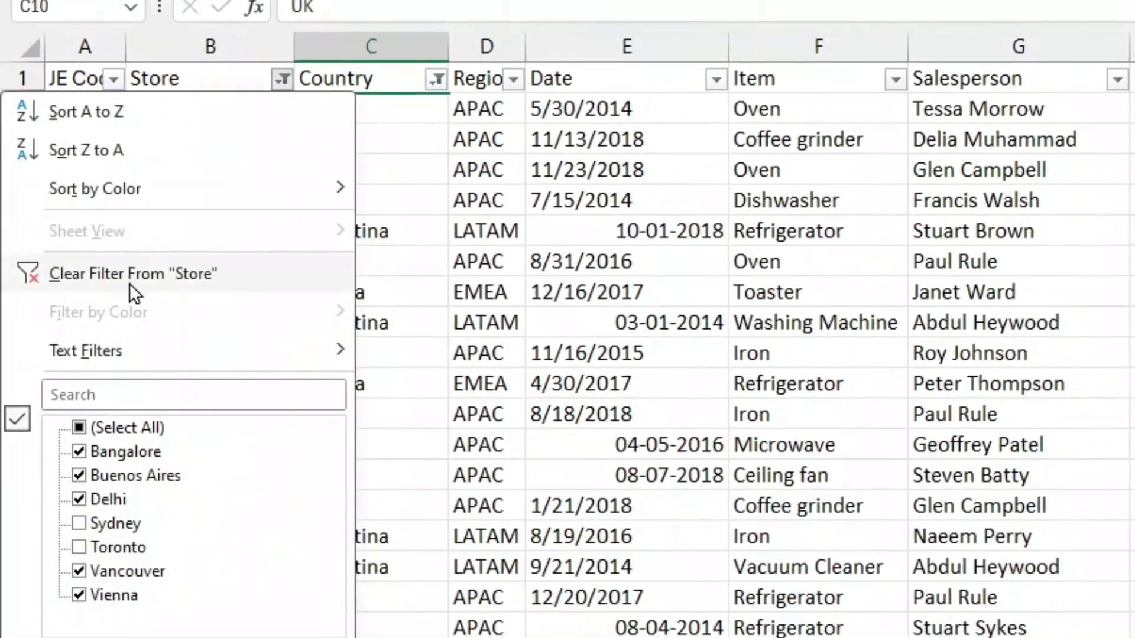
{"action": "left_click", "coordinate": [131, 280]}
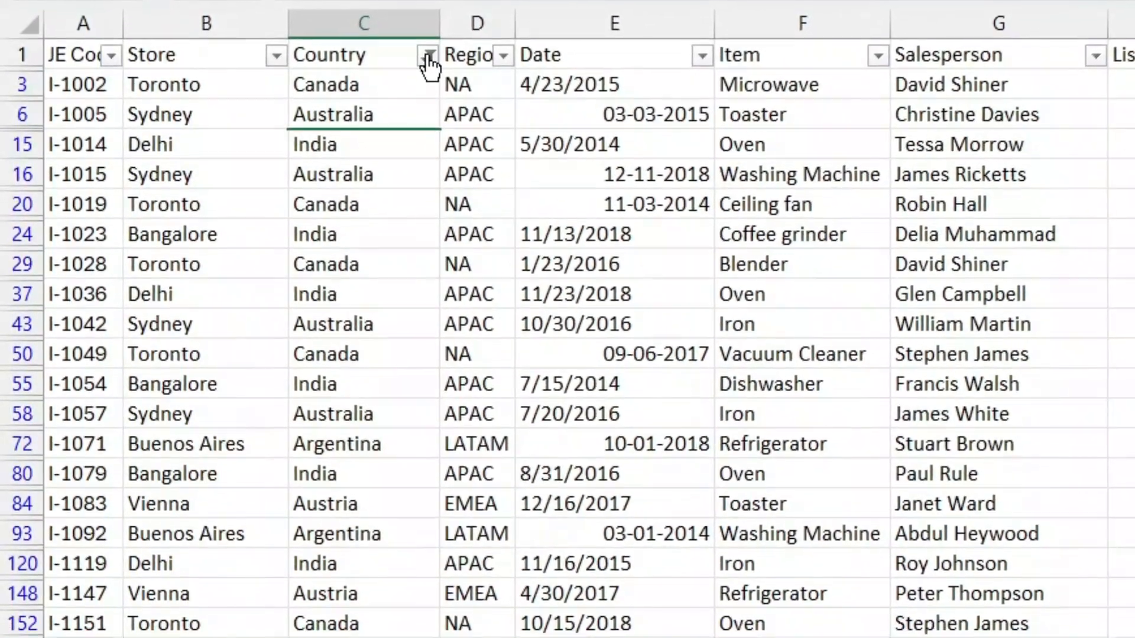
{"action": "left_click", "coordinate": [431, 65]}
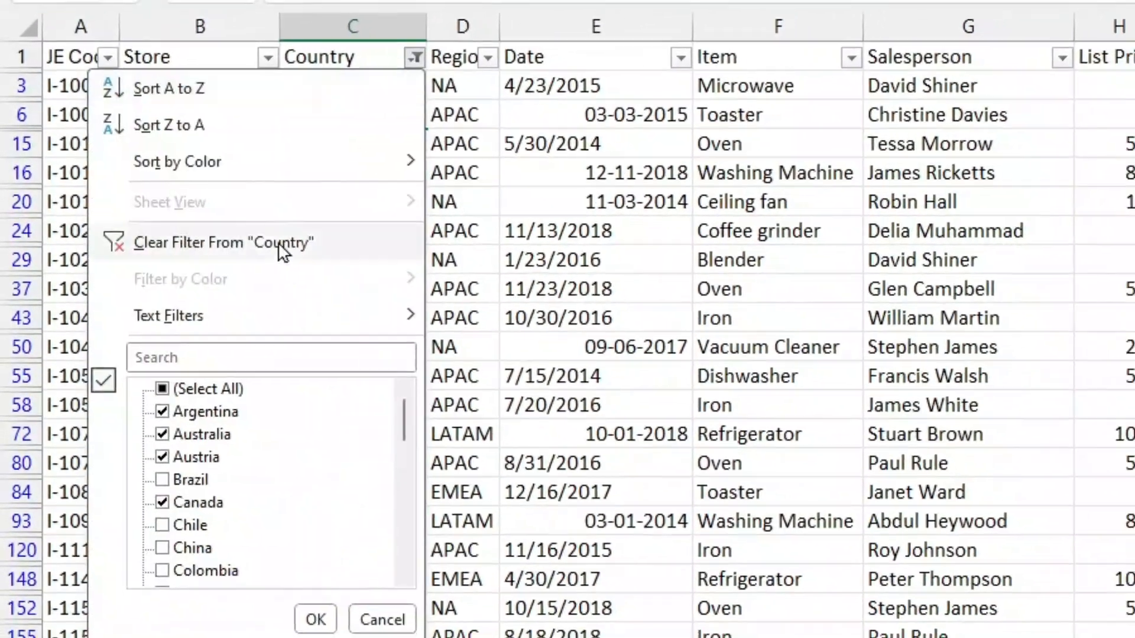
{"action": "left_click", "coordinate": [239, 246]}
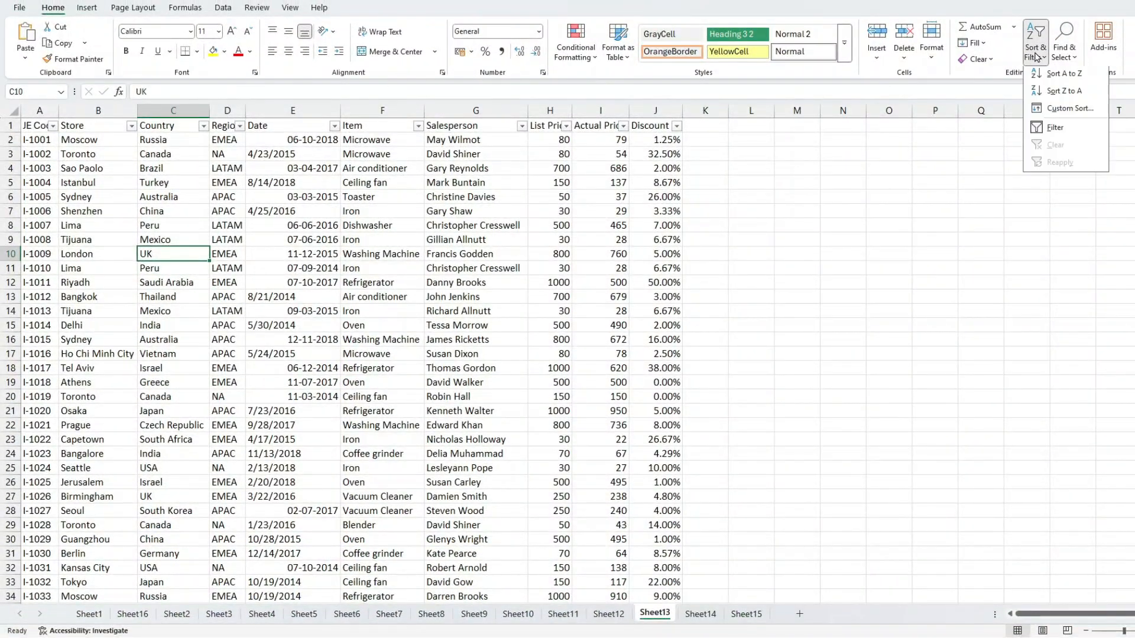
Remove the filter controls from the header row and switch to Sheet14
{"action": "left_click", "coordinate": [1038, 132]}
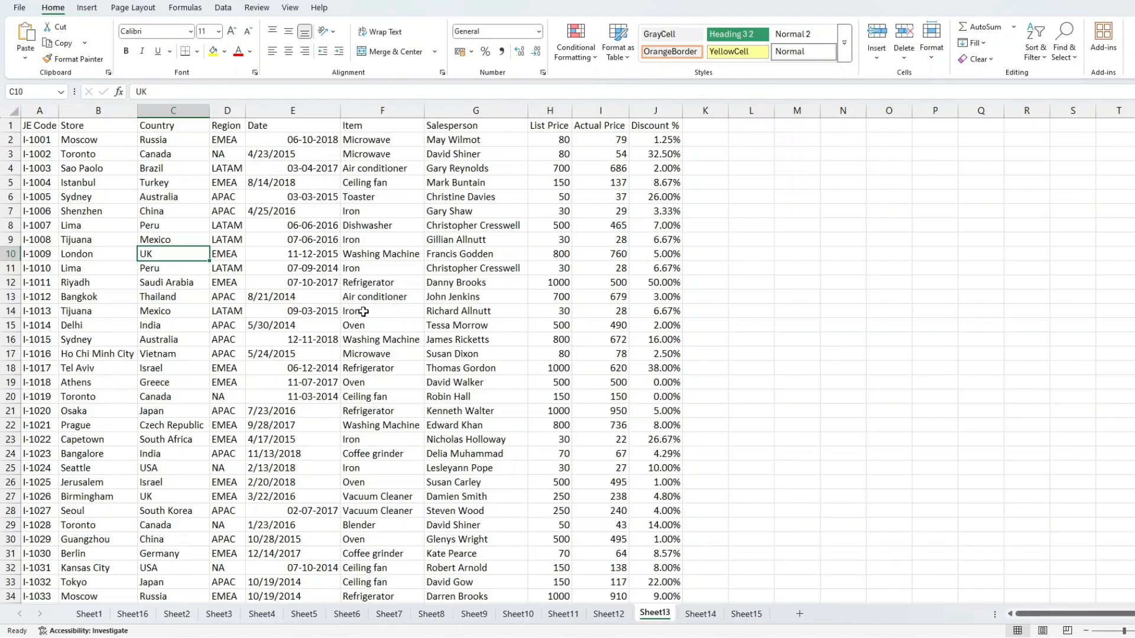
{"action": "left_click", "coordinate": [1041, 58]}
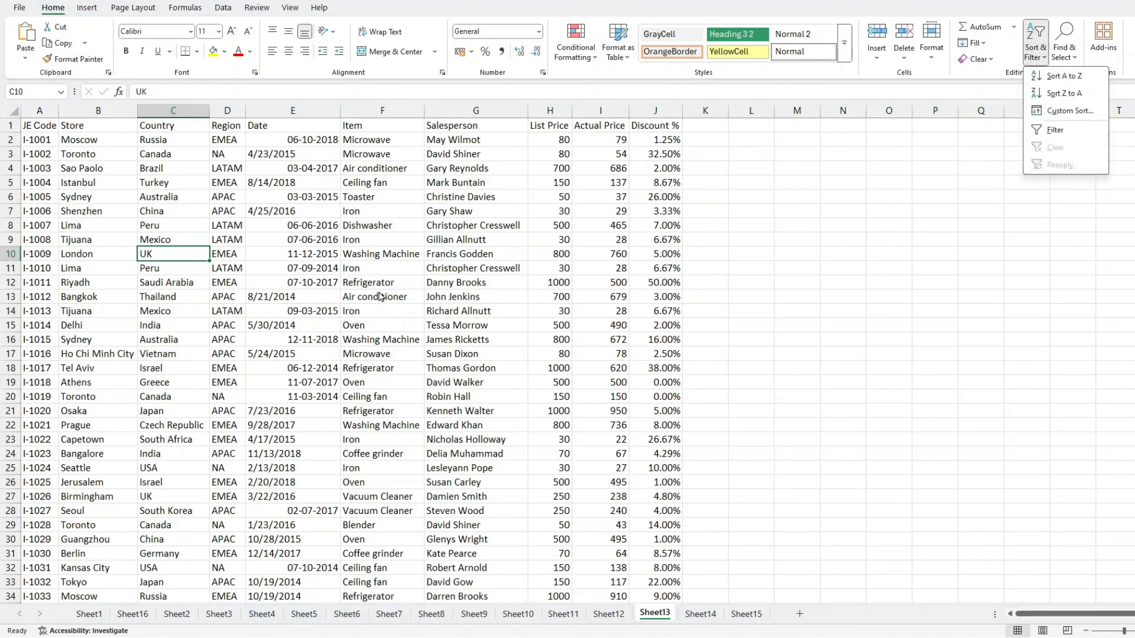
{"action": "left_click", "coordinate": [345, 397]}
{"action": "left_click", "coordinate": [702, 614]}
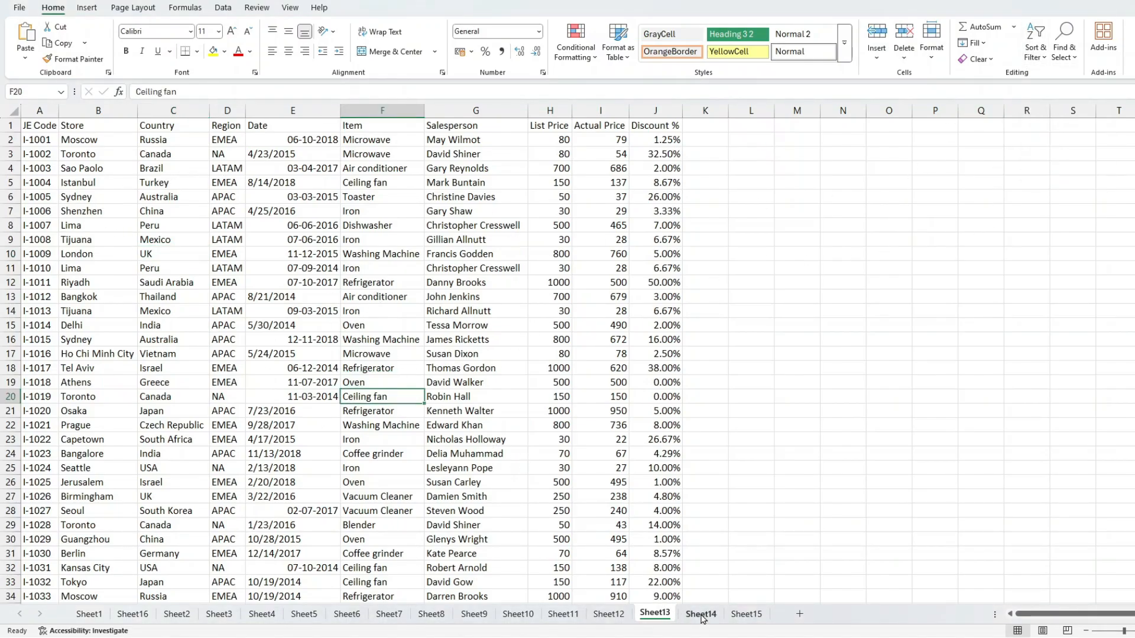